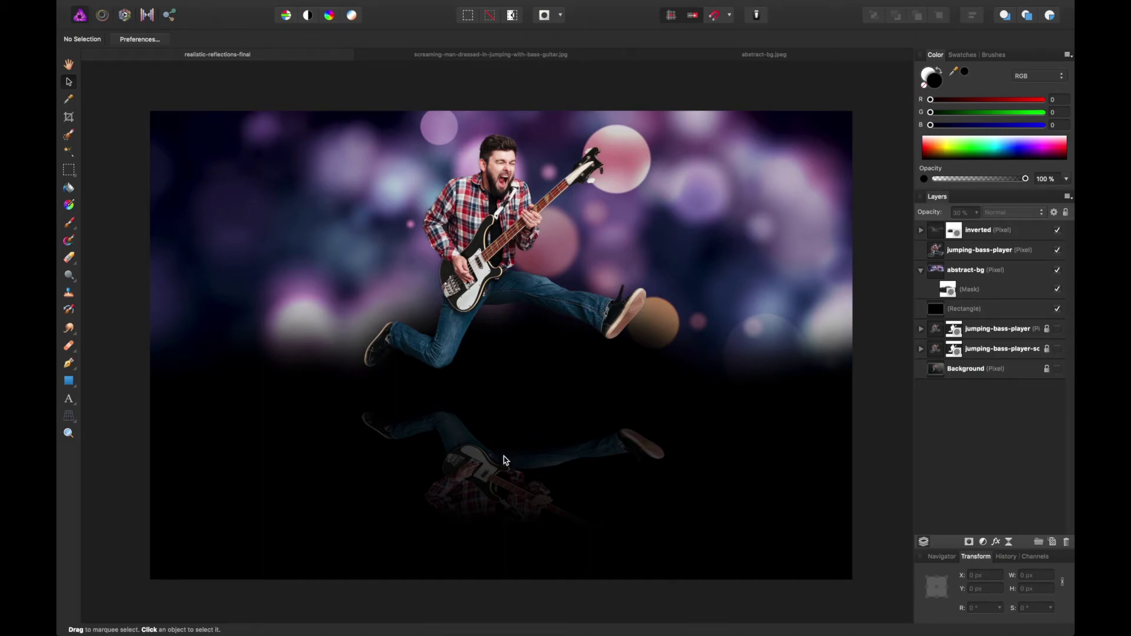
Step: Inspect the jumping-bass-player layer and the inverted reflection layer in the finished composite
left_click(492, 486)
left_click(894, 326)
left_click(514, 207)
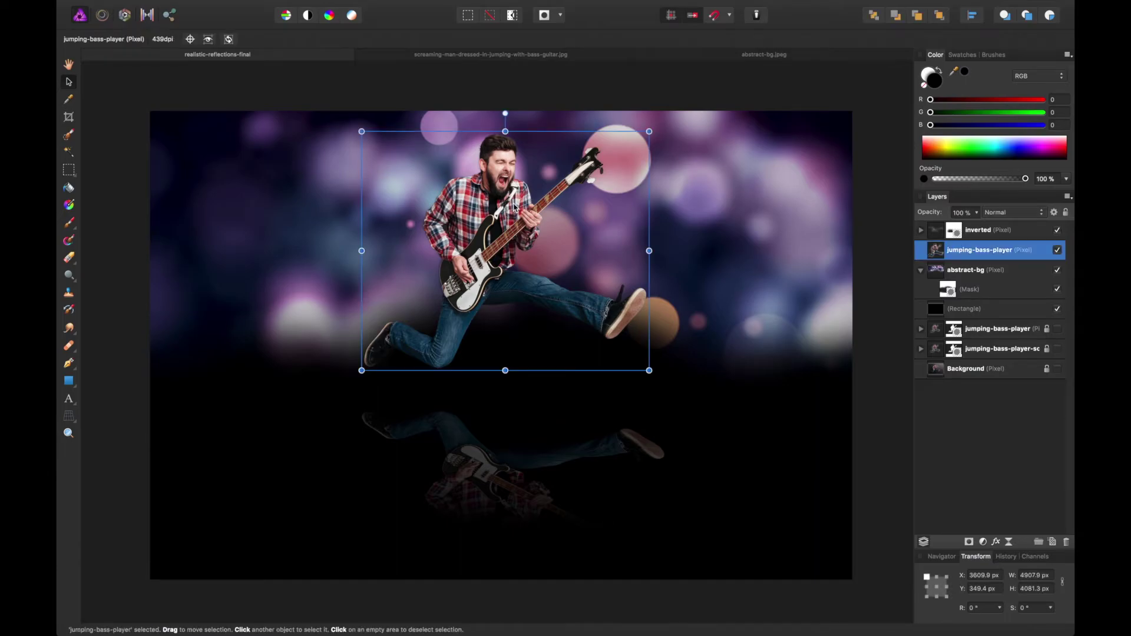
left_click(782, 94)
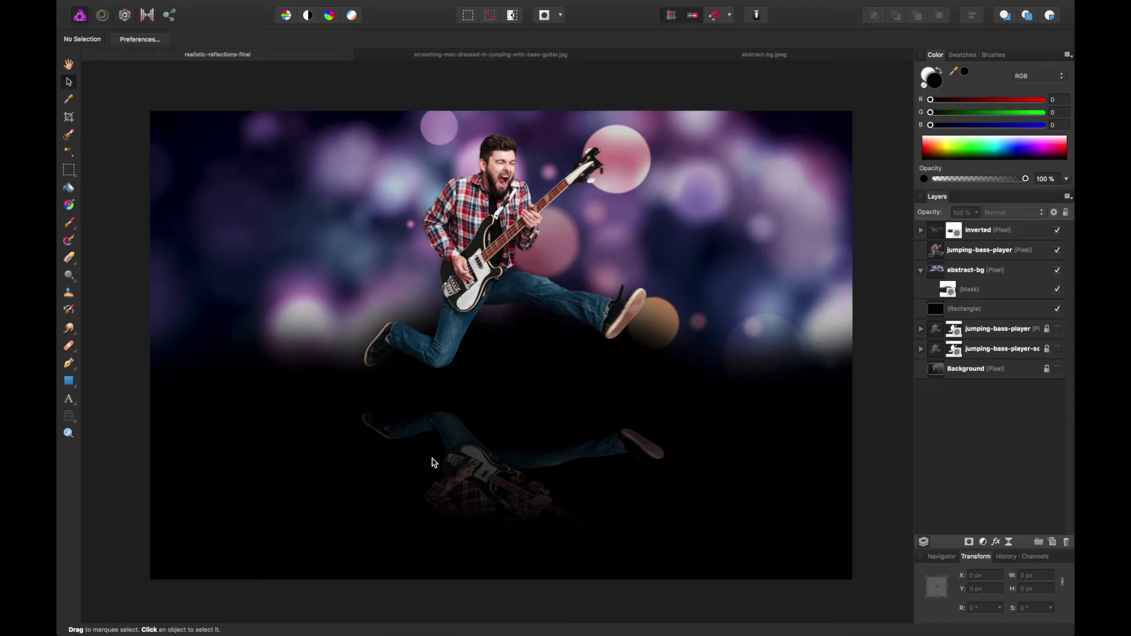
left_click(465, 464)
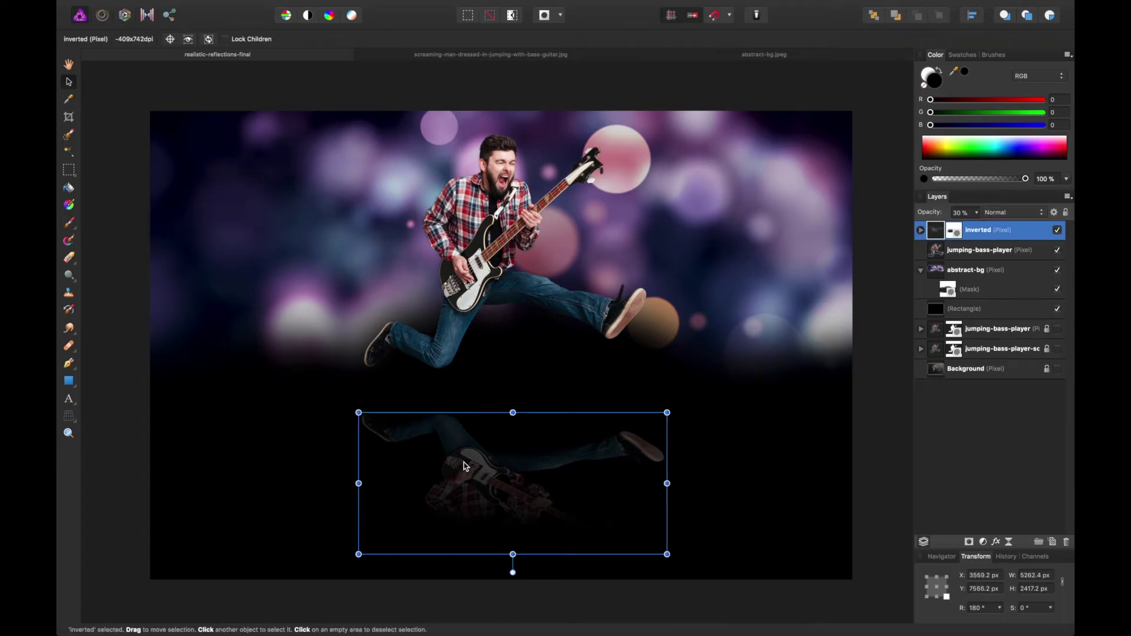
left_click_drag(464, 463, 464, 462)
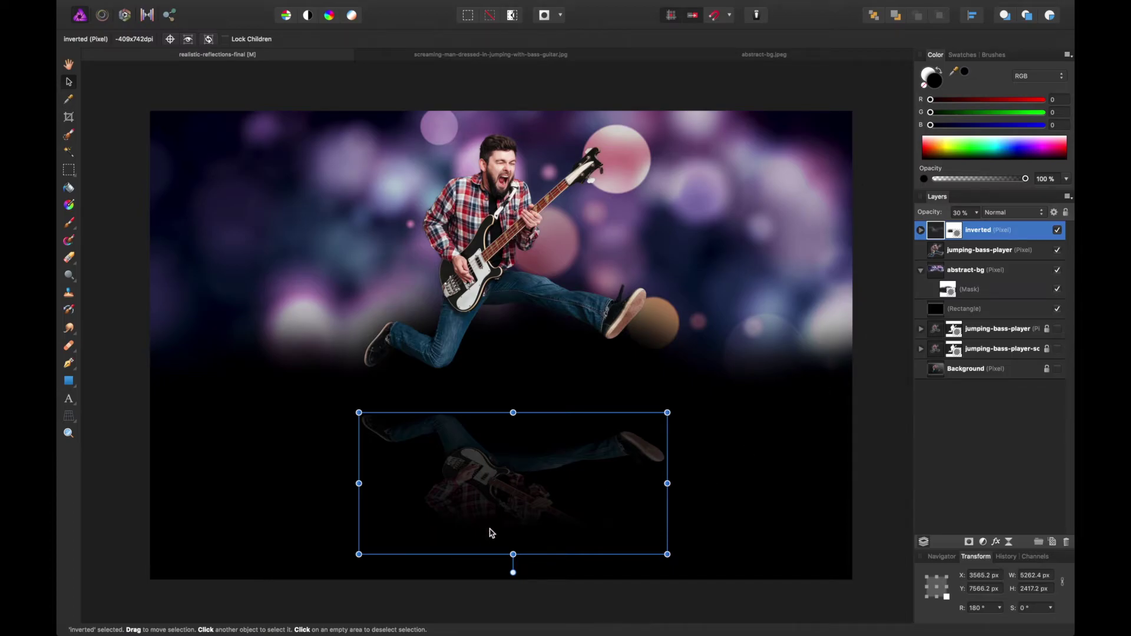
left_click(882, 445)
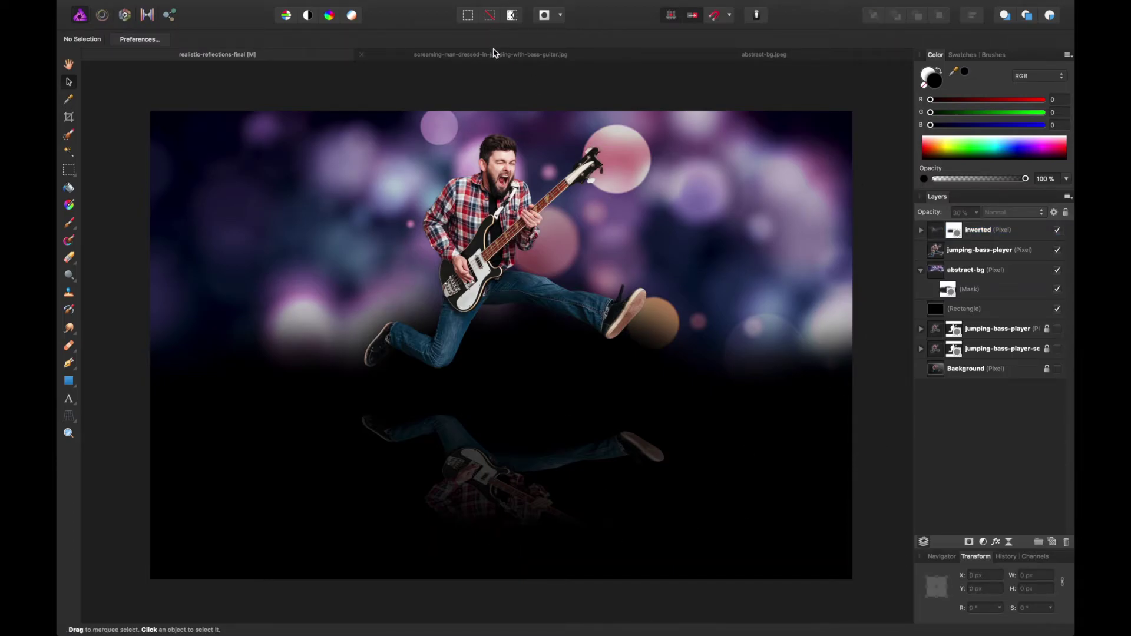
Step: View the bass guitar photo and the abstract-bg.jpeg source image, ending on the bass guitar photo
left_click(494, 55)
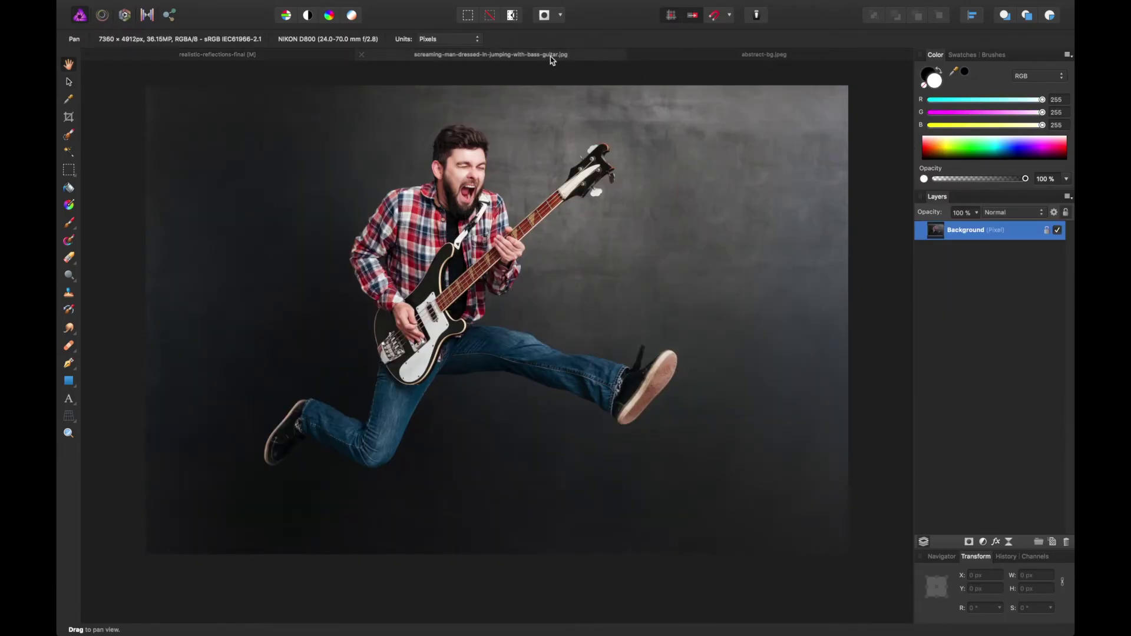
left_click(707, 59)
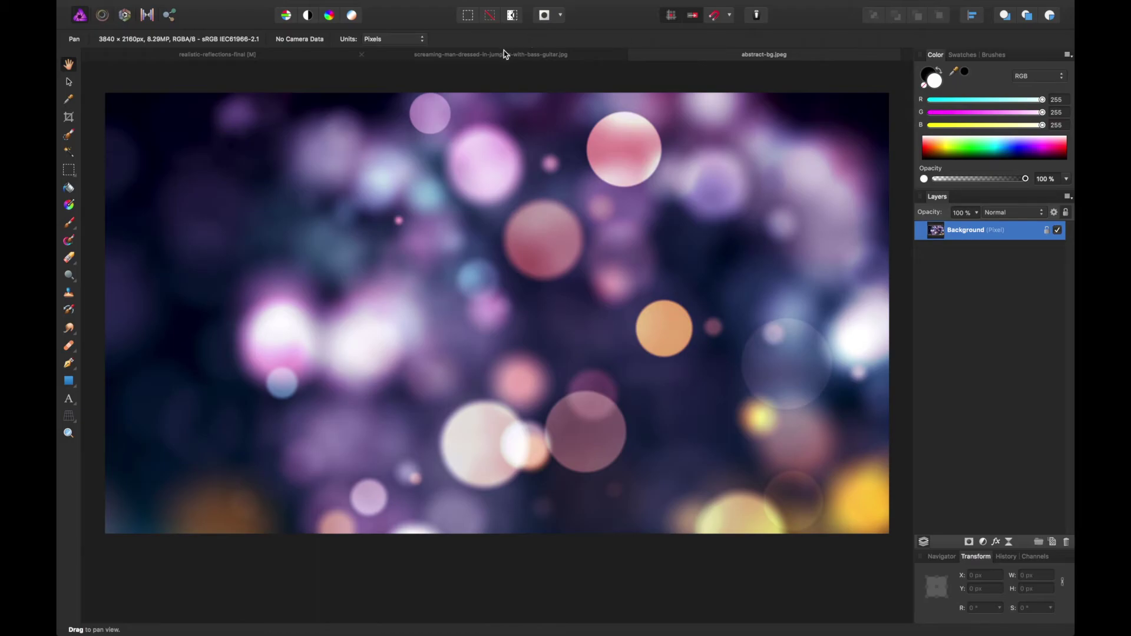
left_click(284, 58)
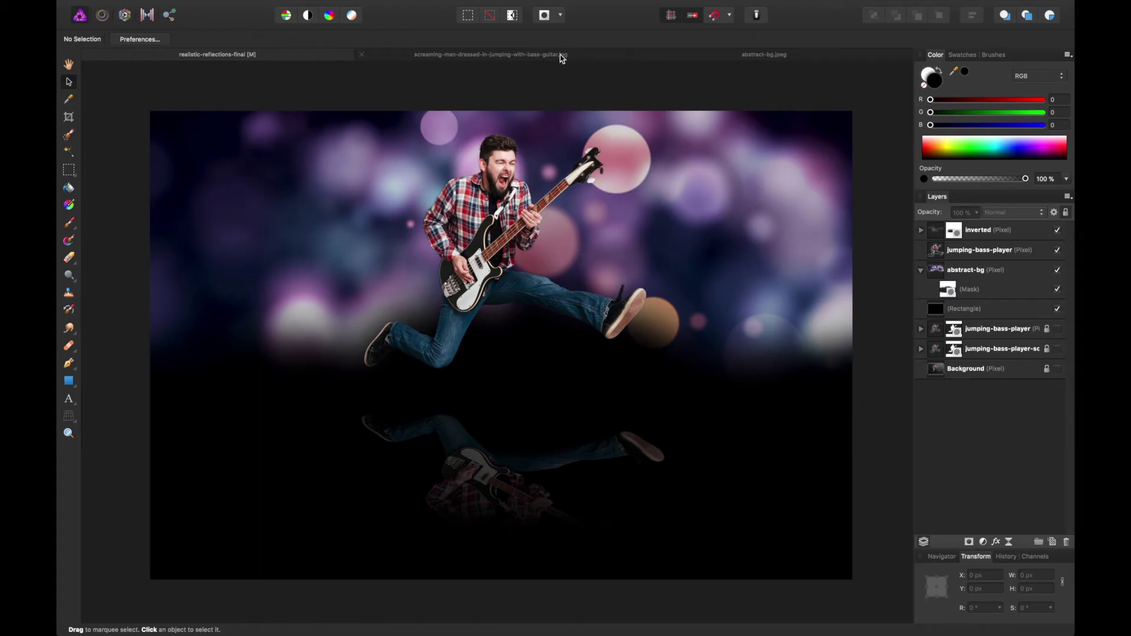
left_click(560, 54)
key("h")
scroll(467, 205, "up", 3)
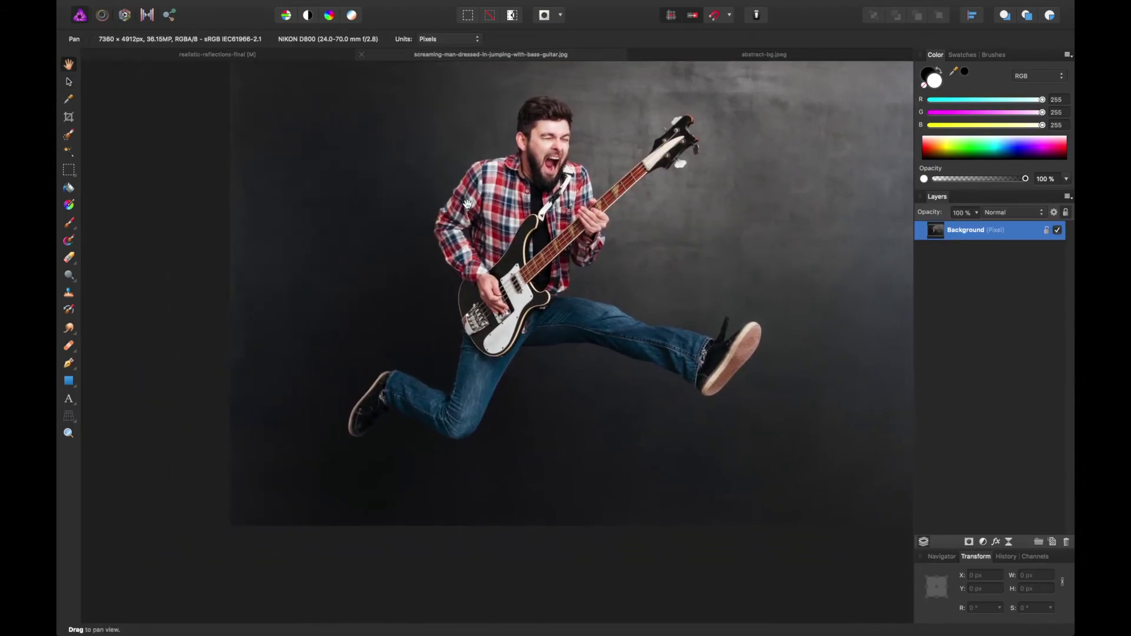
scroll(467, 204, "down", 2)
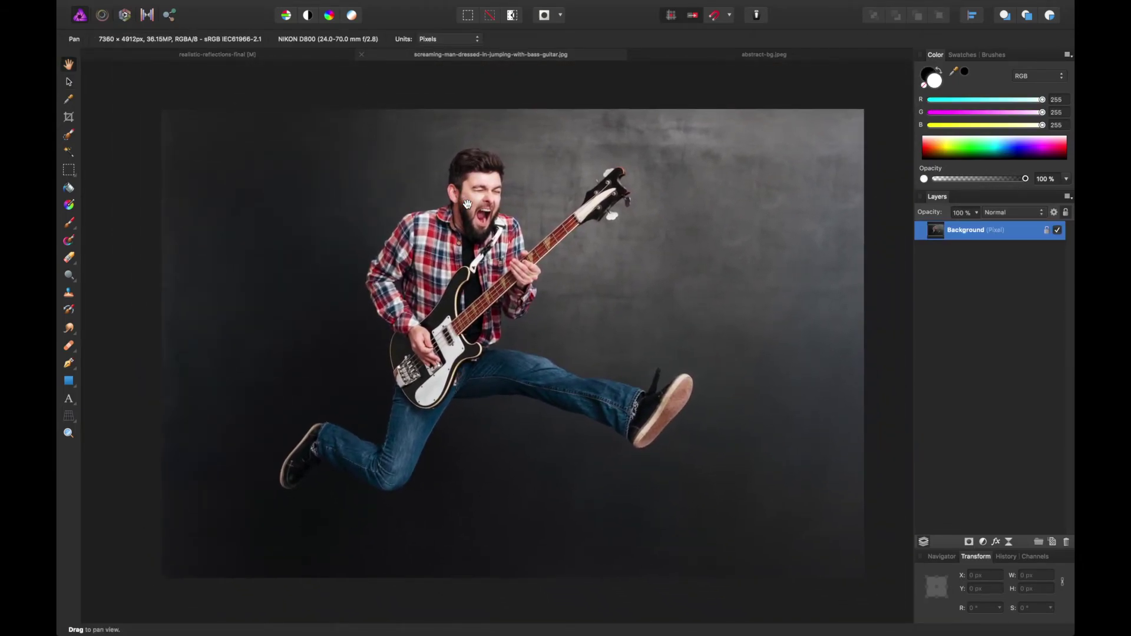
Step: Save the bass guitar photo as realistic-reflections in the final folder of Make Realistic Reflections, replacing the existing file
mouse_move(214, 4)
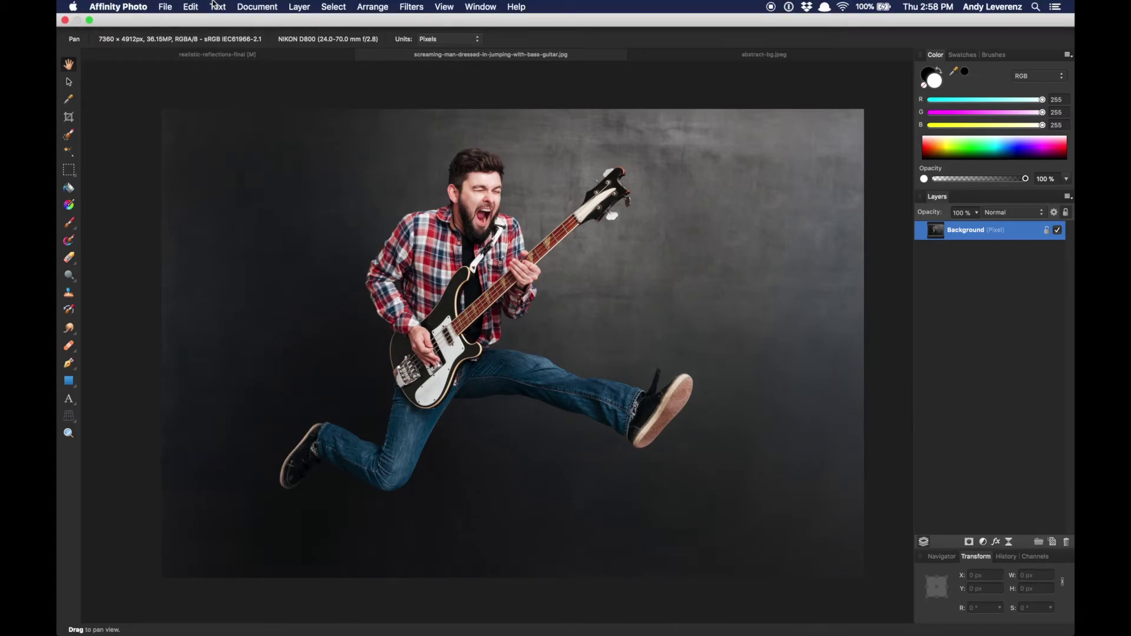
left_click(167, 7)
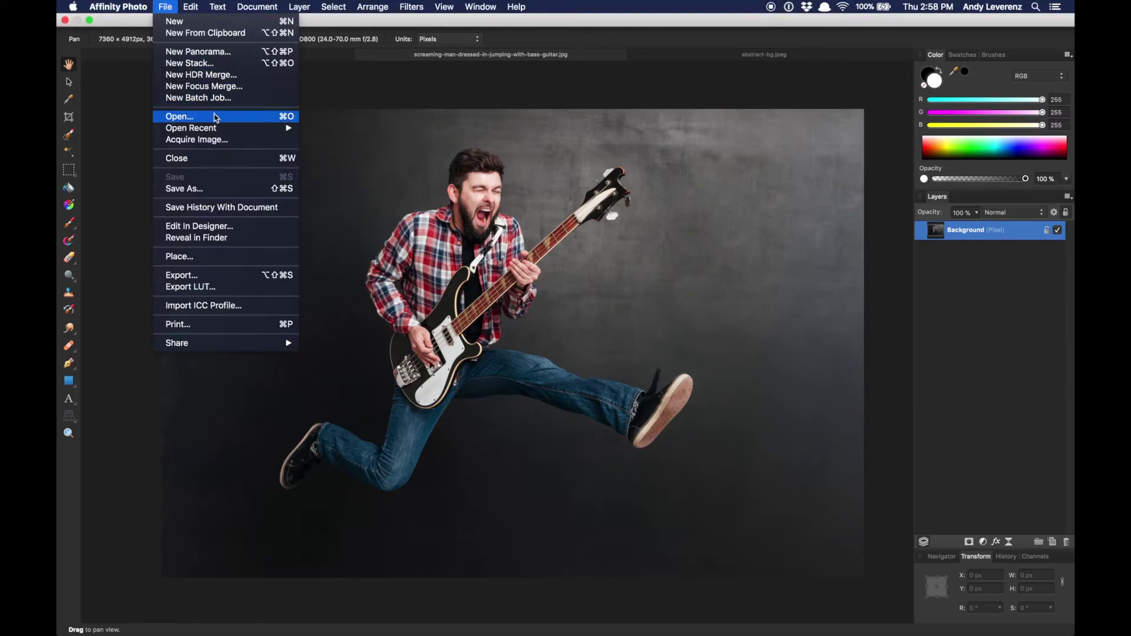
left_click(228, 190)
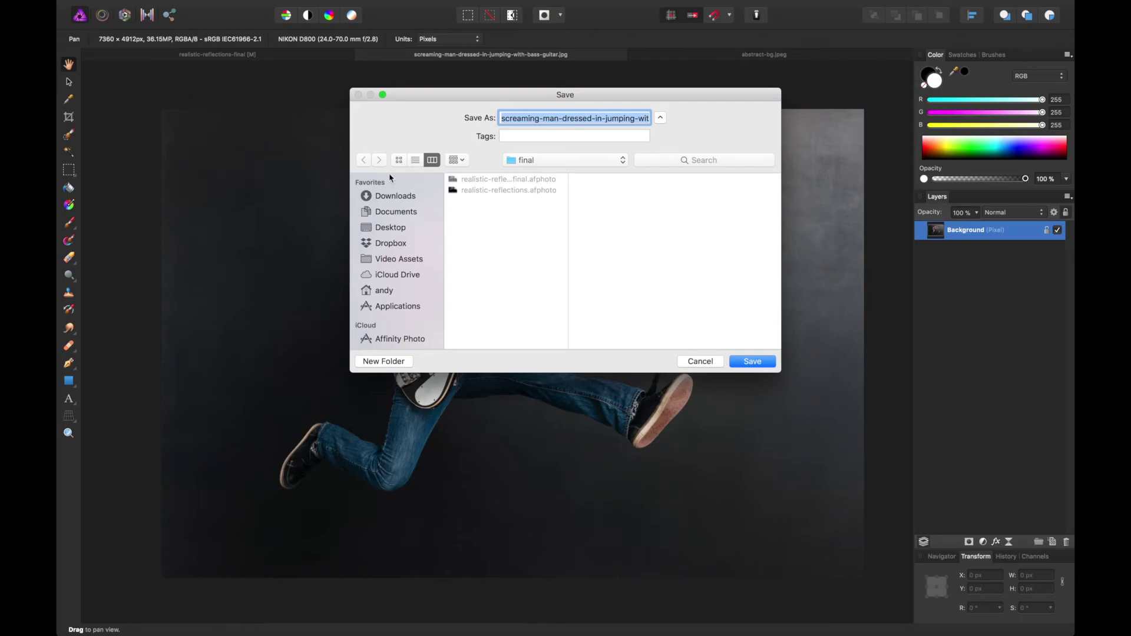
left_click(548, 160)
left_click(613, 169)
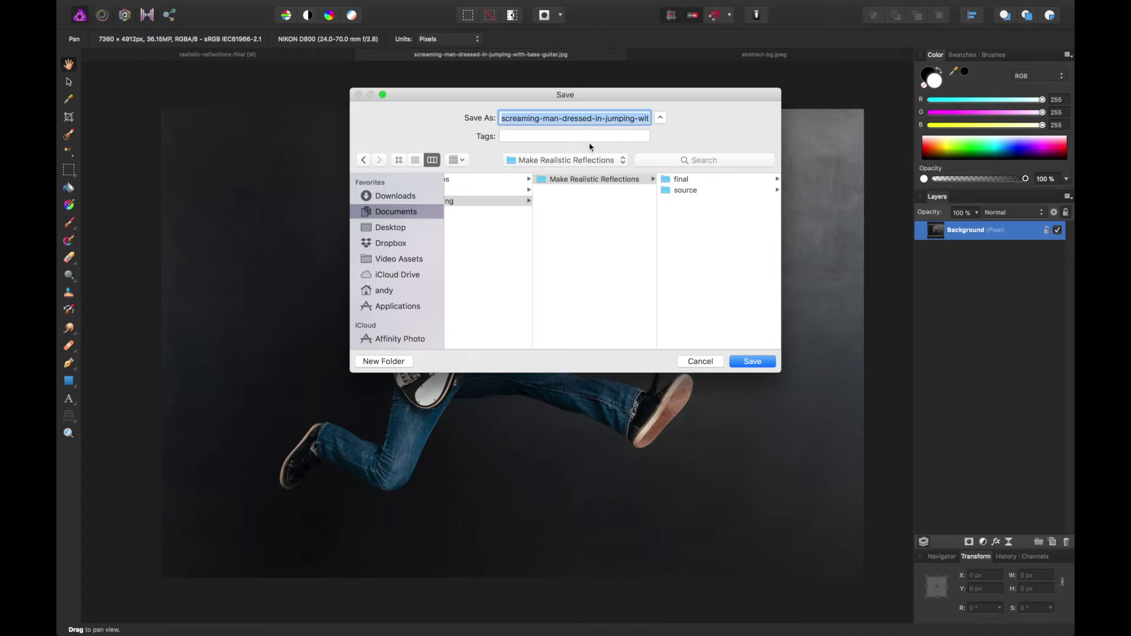
type("realistic-reflections")
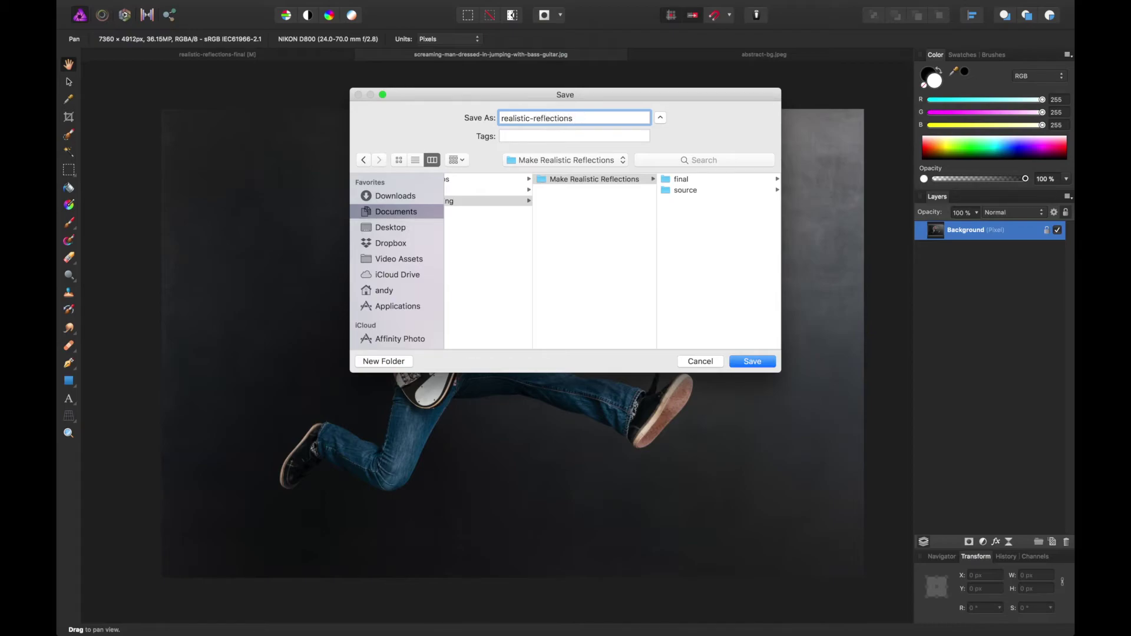
left_click(700, 182)
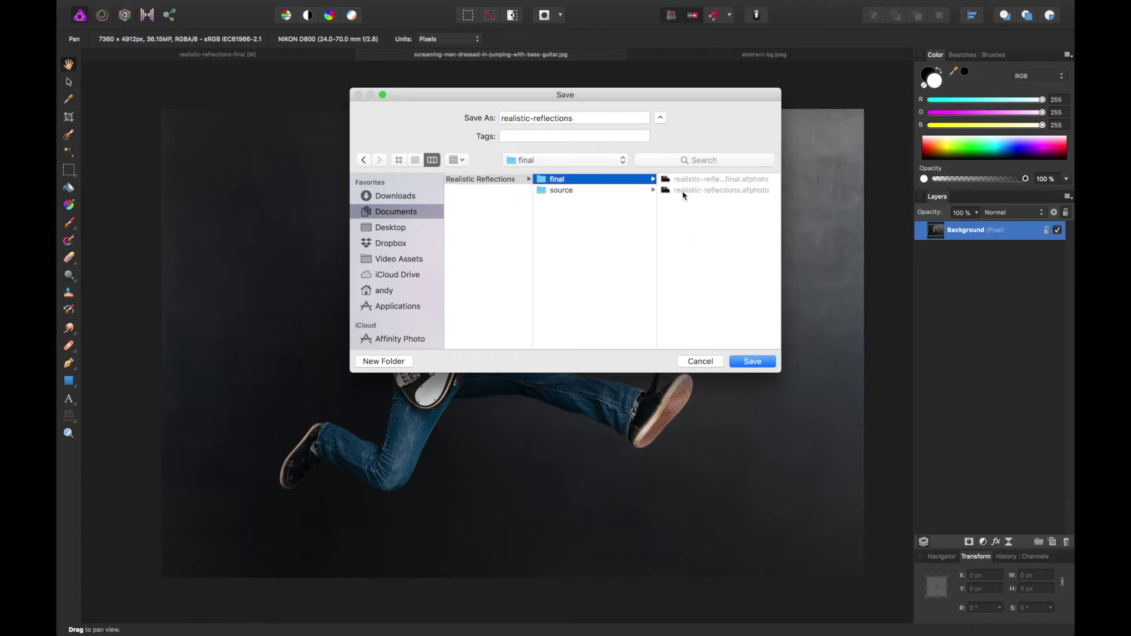
left_click(750, 363)
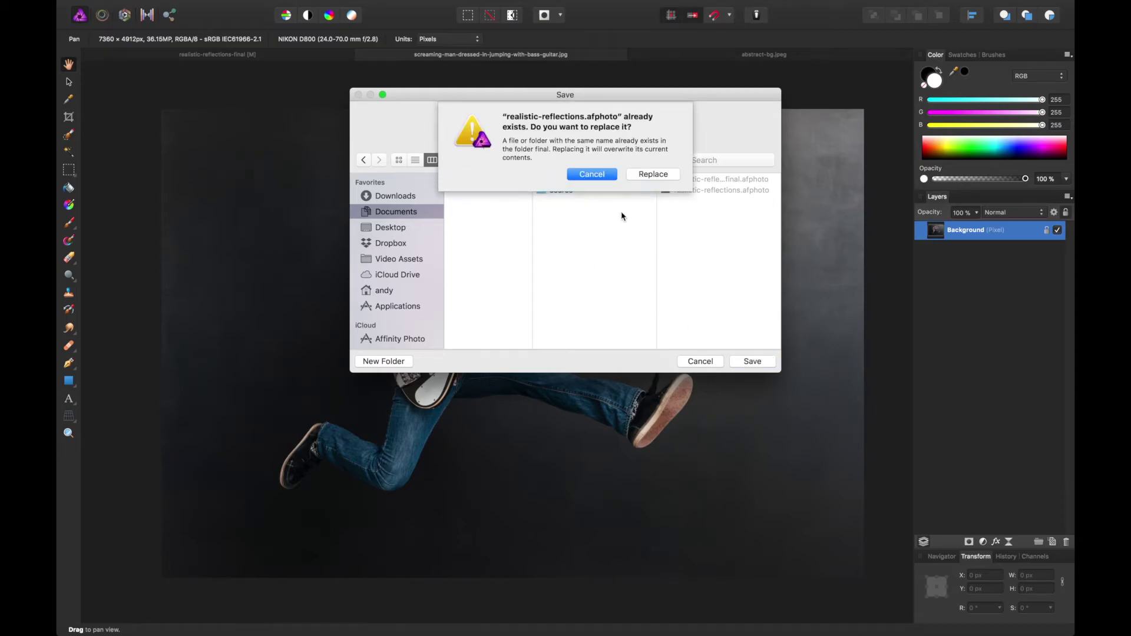
left_click(652, 174)
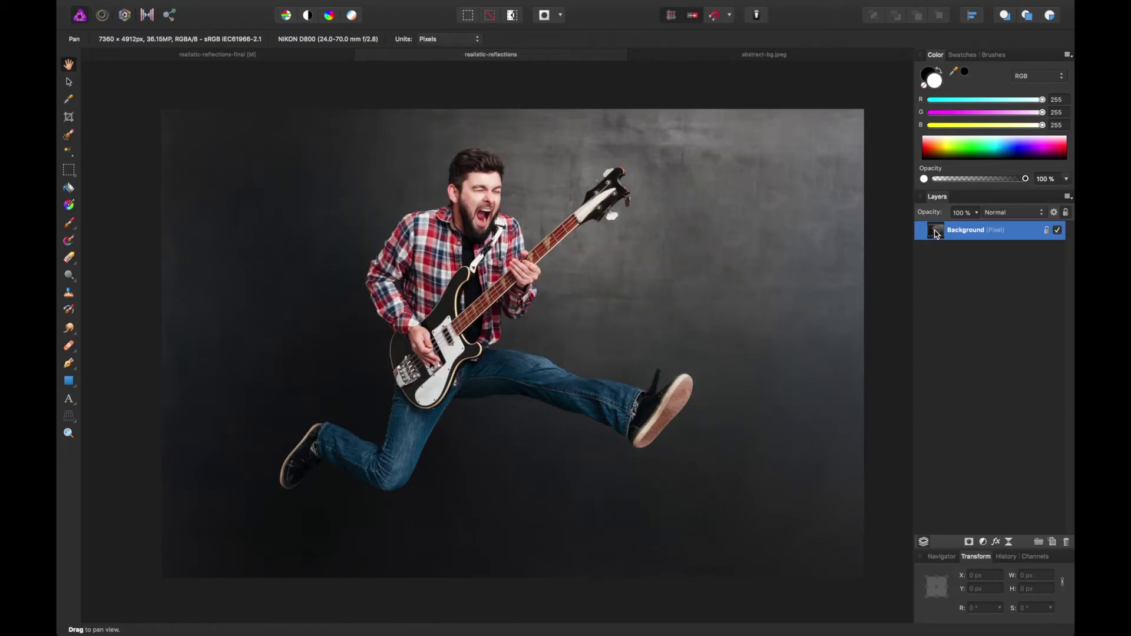
Step: Duplicate the Background layer and hide the original beneath the copy
key("super+j")
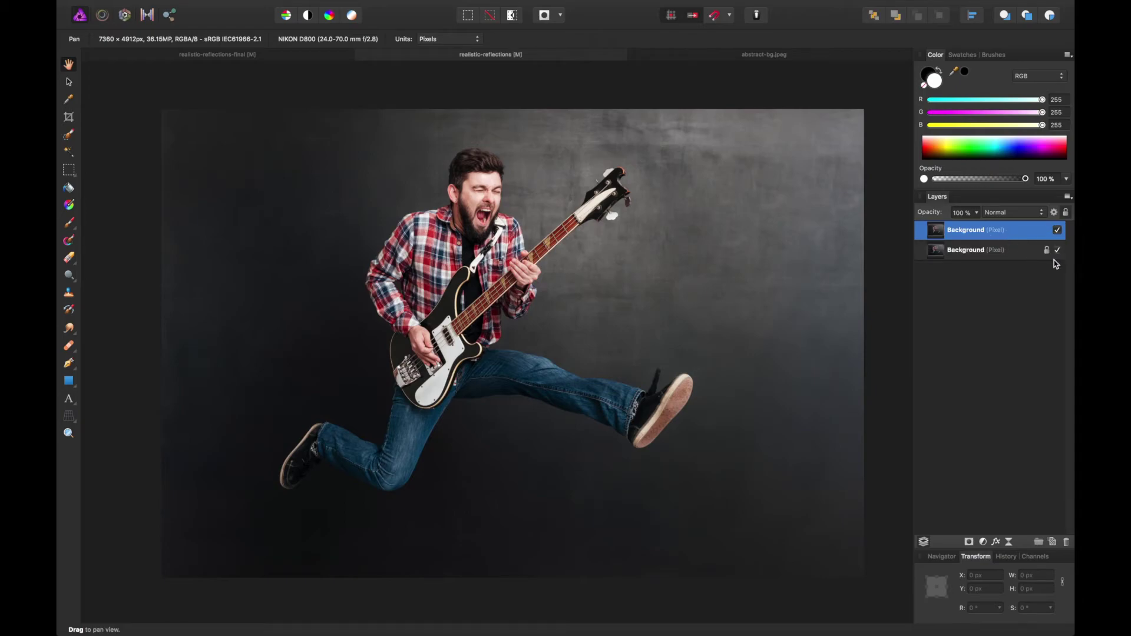
left_click(1057, 250)
left_click(1037, 254)
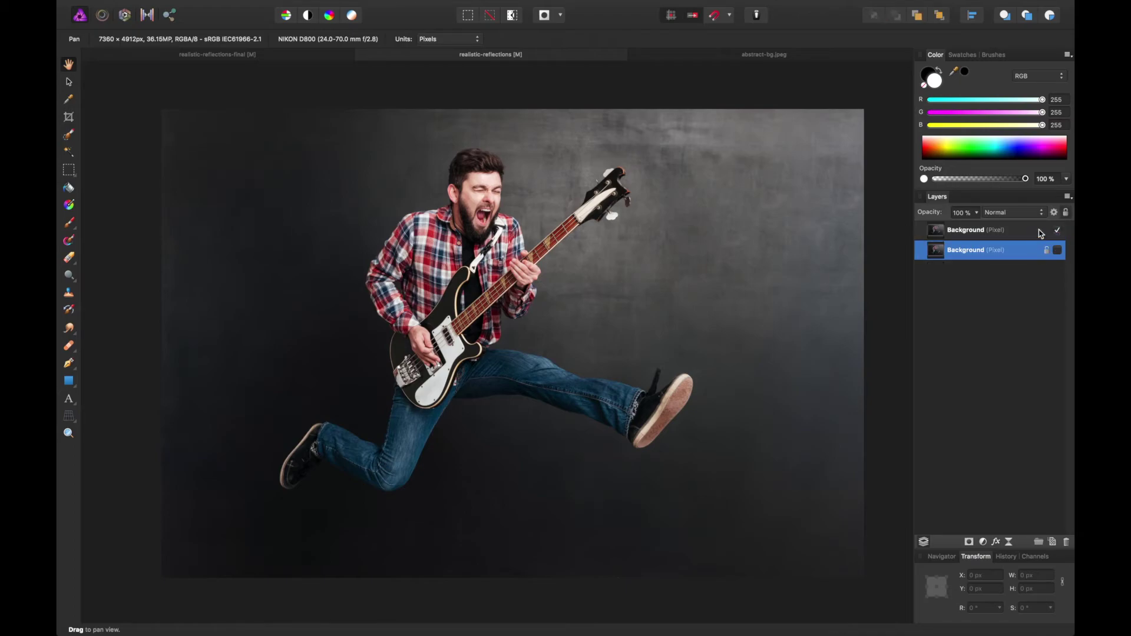
Step: Rename the duplicated Background layer to bass-player
double_click(968, 232)
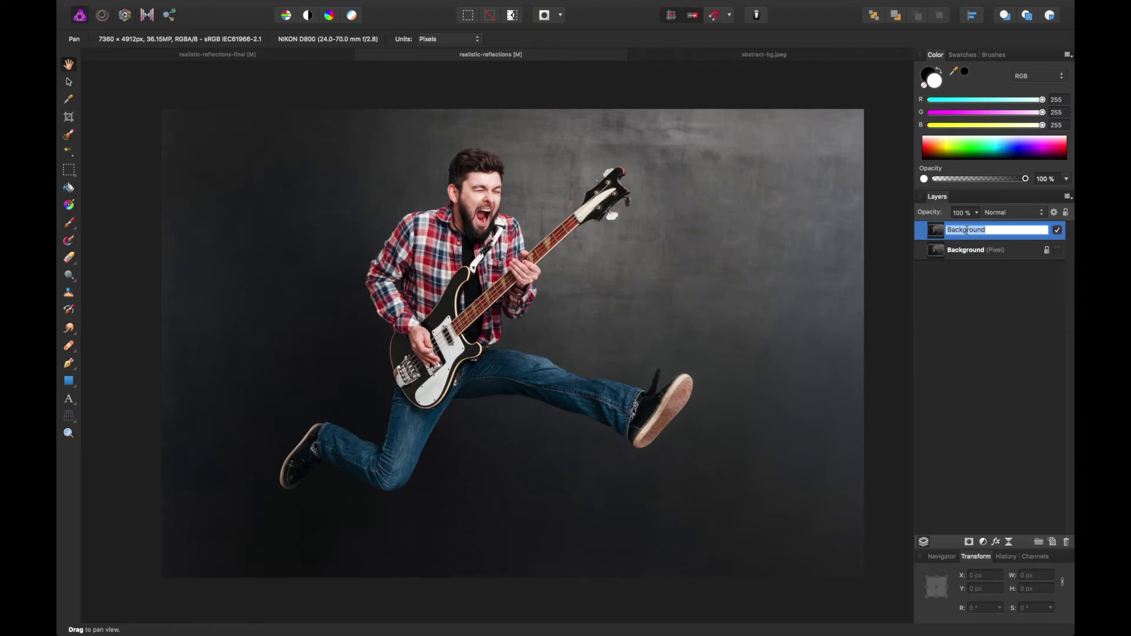
type("bass-player")
key("Return")
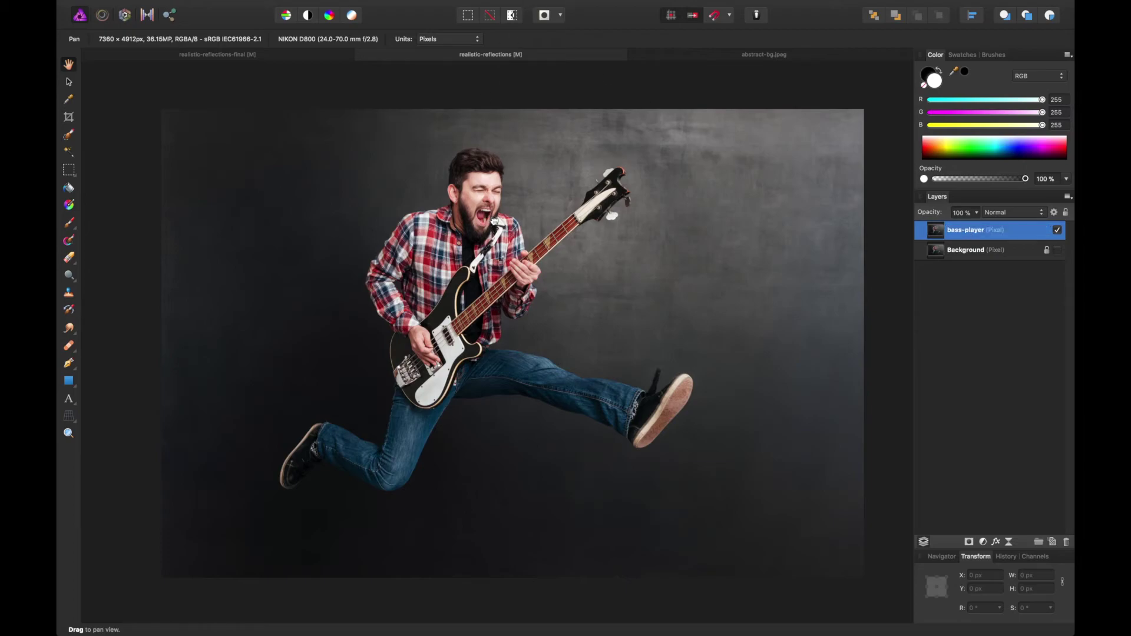
Step: Roughly select the dark backdrop around the bass player with the Selection Brush at a width of 409 px
left_click_drag(454, 267, 466, 263)
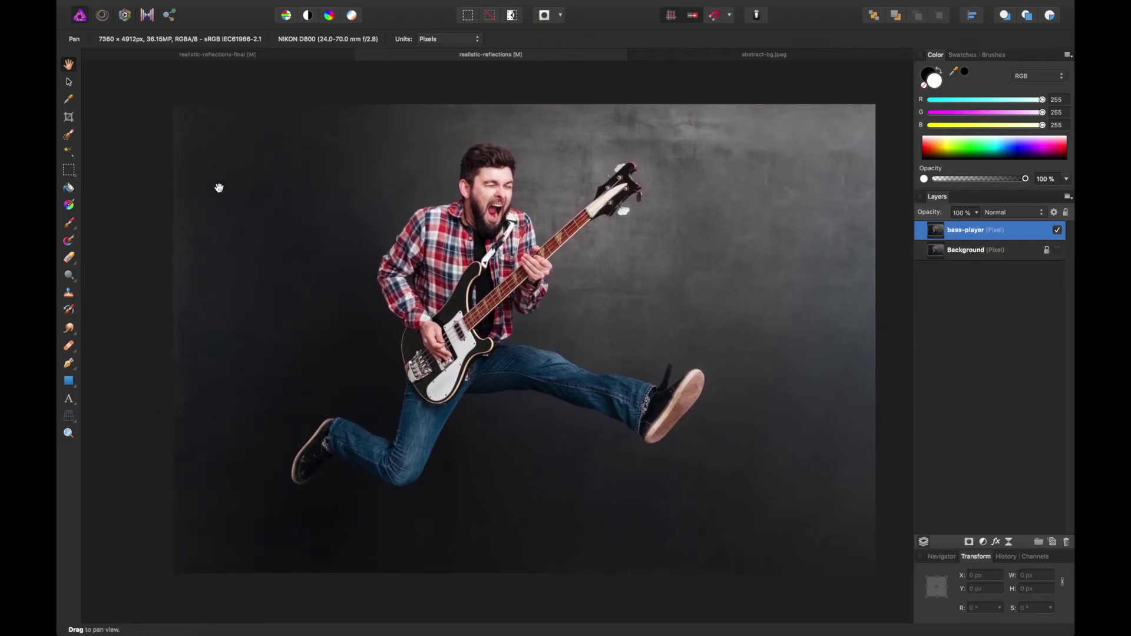
left_click(69, 135)
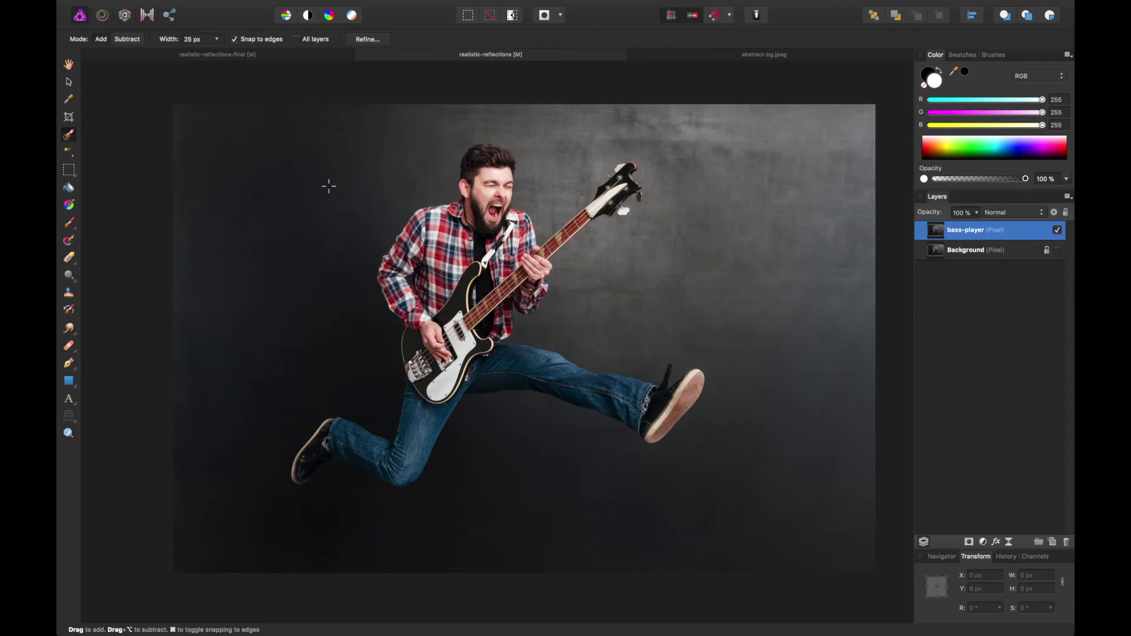
key("]")
key("]")
key("]")
key("]")
key("]")
key("]")
key("bracketright")
key("bracketright")
key("bracketright")
key("bracketright")
mouse_move(397, 166)
left_mouse_down()
mouse_move(363, 189)
mouse_move(313, 190)
mouse_move(272, 149)
mouse_move(240, 154)
mouse_move(316, 252)
mouse_move(301, 300)
mouse_move(482, 416)
left_mouse_up()
mouse_move(654, 305)
left_mouse_down()
mouse_move(654, 259)
mouse_move(763, 265)
left_mouse_up()
mouse_move(789, 369)
left_mouse_down()
mouse_move(760, 282)
mouse_move(711, 283)
mouse_move(638, 324)
mouse_move(621, 311)
mouse_move(639, 276)
mouse_move(632, 243)
mouse_move(688, 246)
mouse_move(750, 210)
mouse_move(653, 171)
left_mouse_up()
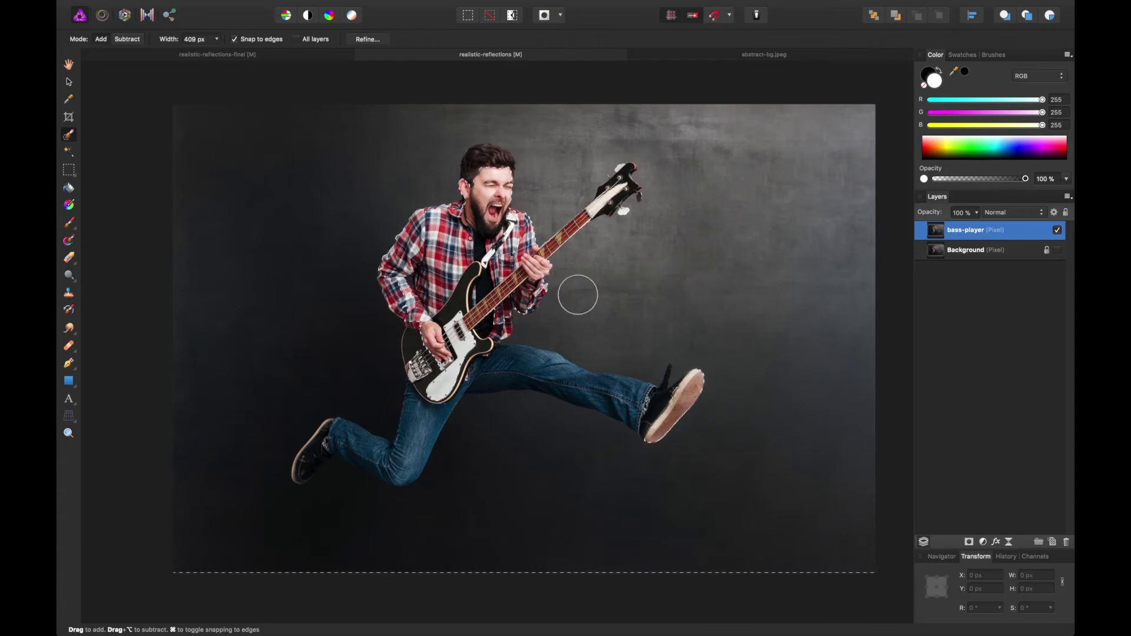
Step: Reduce the Selection Brush width to 68 px and correct the selection around the jeans below the guitar
scroll(578, 295, "up", 2)
scroll(578, 294, "up", 2)
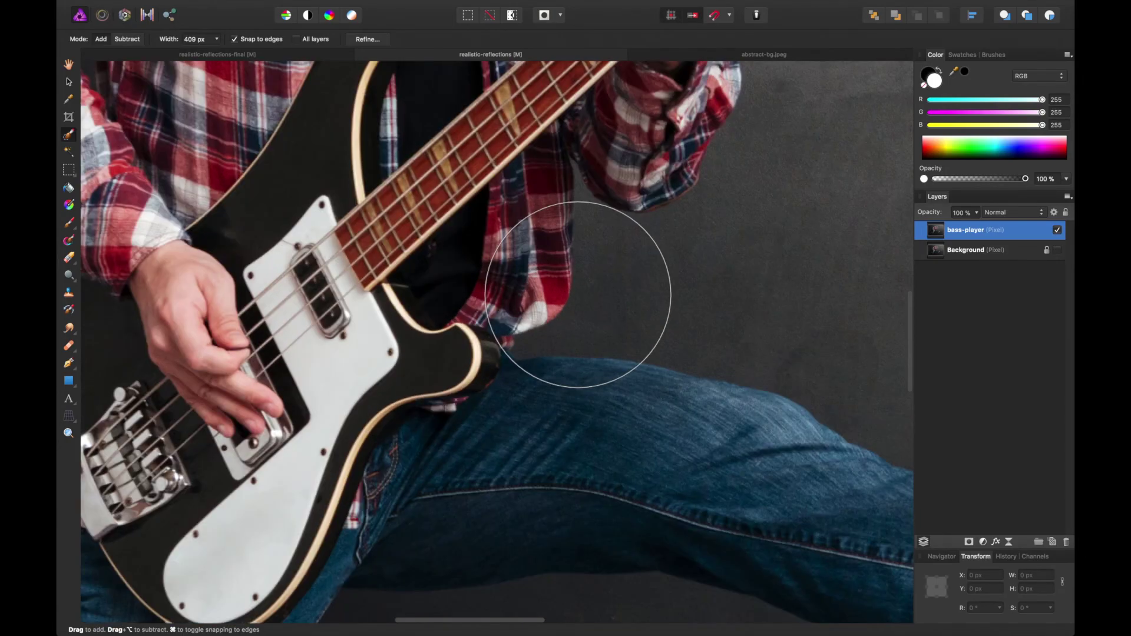
key("super+minus")
key("super+minus")
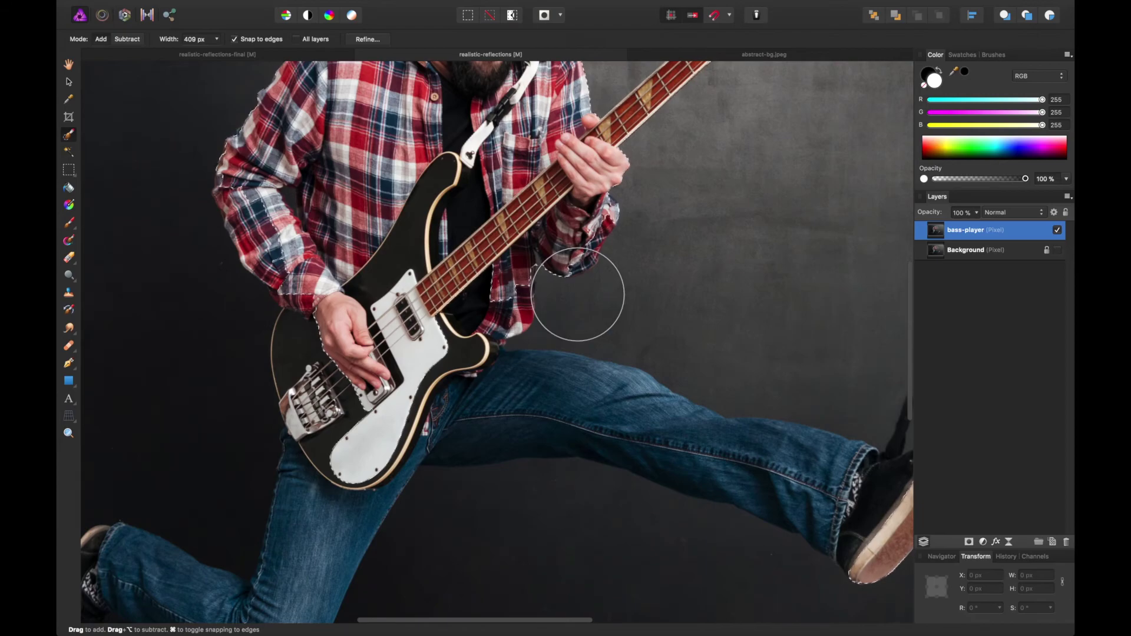
key("super+equal")
key("super+equal")
key("super+minus")
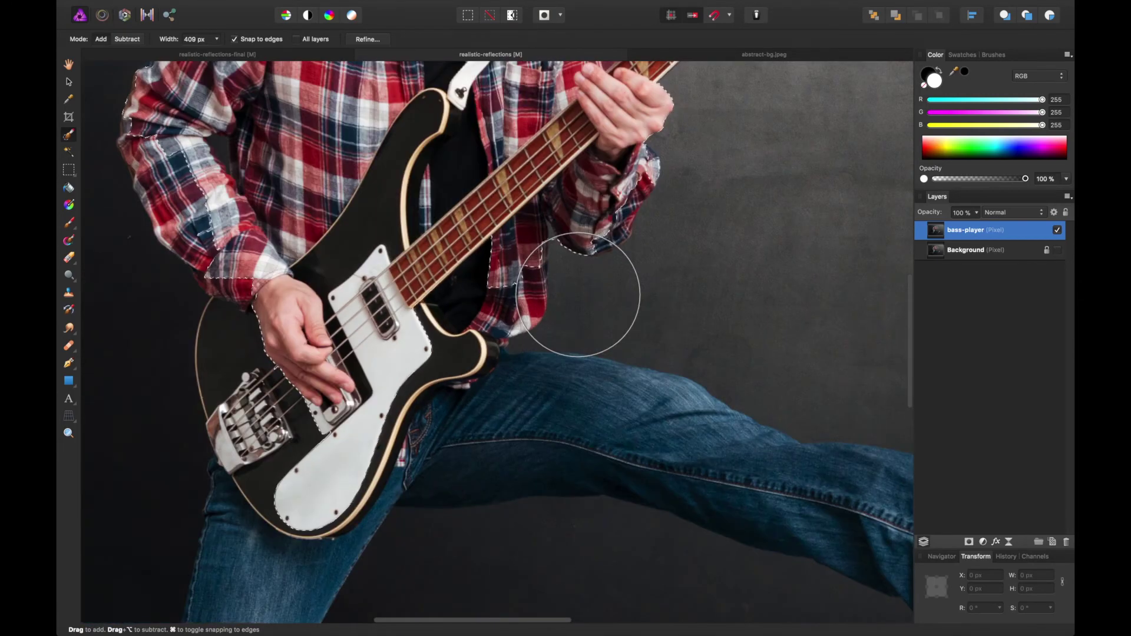
key("bracketleft")
key("bracketleft")
key("bracketleft")
key("bracketleft")
key("bracketleft")
key("bracketleft")
key("bracketleft")
key("bracketleft")
scroll(417, 262, "left", 1)
key("bracketleft")
key("bracketleft")
scroll(320, 260, "down", 5)
scroll(320, 261, "left", 3)
mouse_move(371, 310)
left_mouse_down()
mouse_move(384, 346)
mouse_move(535, 283)
mouse_move(701, 281)
mouse_move(773, 230)
left_mouse_up()
left_click_drag(348, 361, 401, 426)
Step: Refine the selection edge along the thigh, knee and lower part of the bent leg
key("super+equal")
scroll(583, 197, "left", 6)
scroll(584, 196, "down", 3)
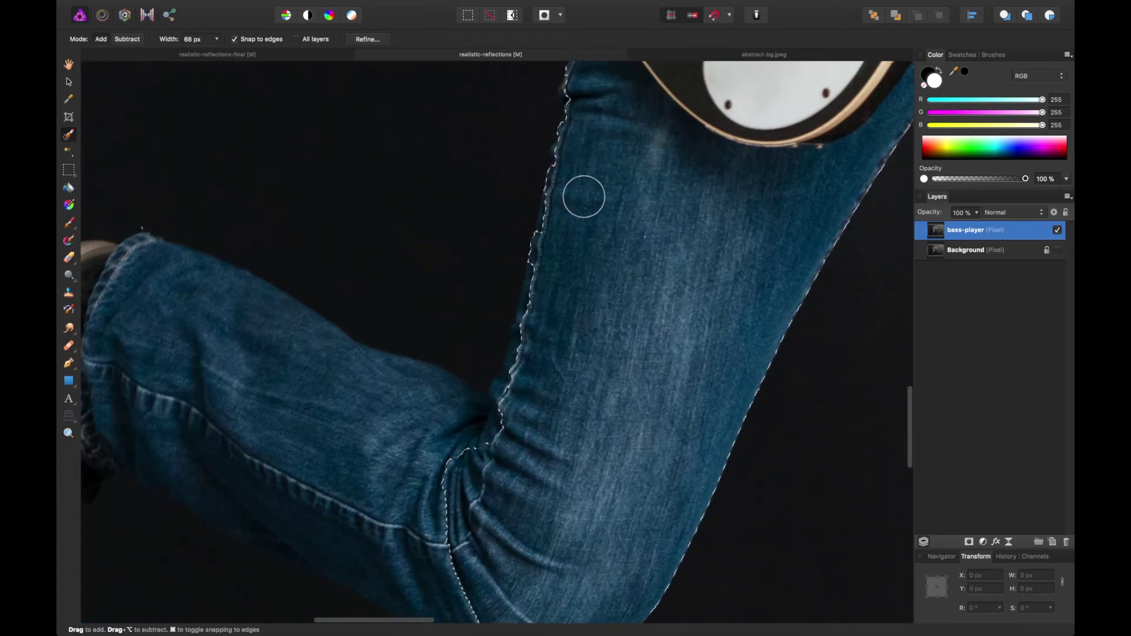
left_click_drag(499, 435, 452, 556)
scroll(599, 245, "down", 2)
scroll(599, 246, "left", 1)
scroll(596, 244, "up", 3)
scroll(596, 244, "right", 2)
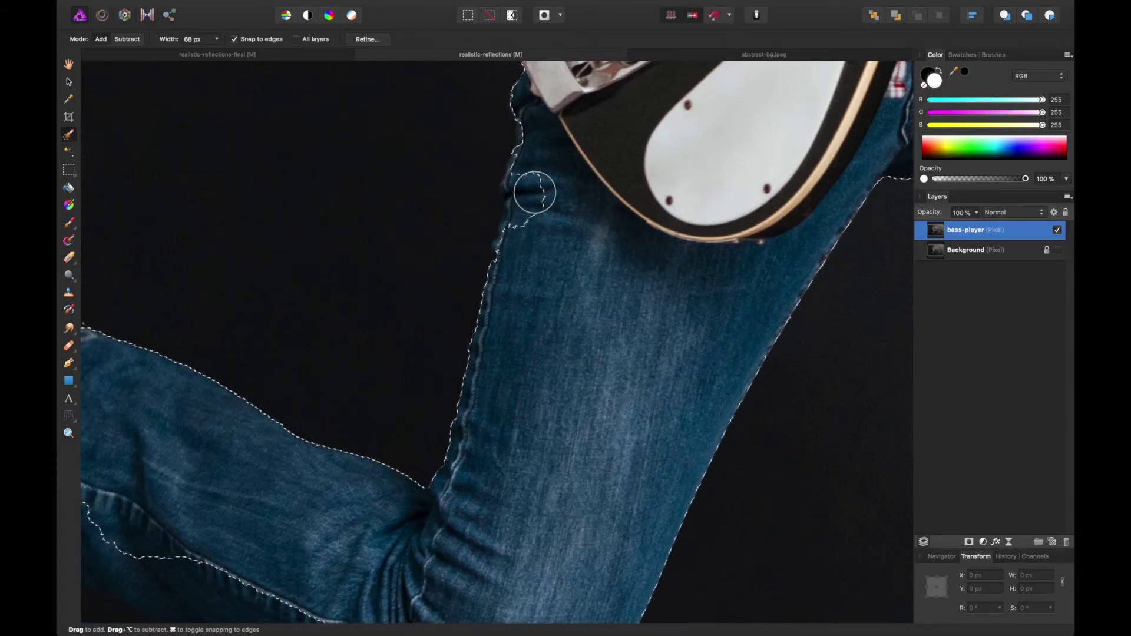
scroll(544, 140, "up", 4)
scroll(548, 138, "down", 10)
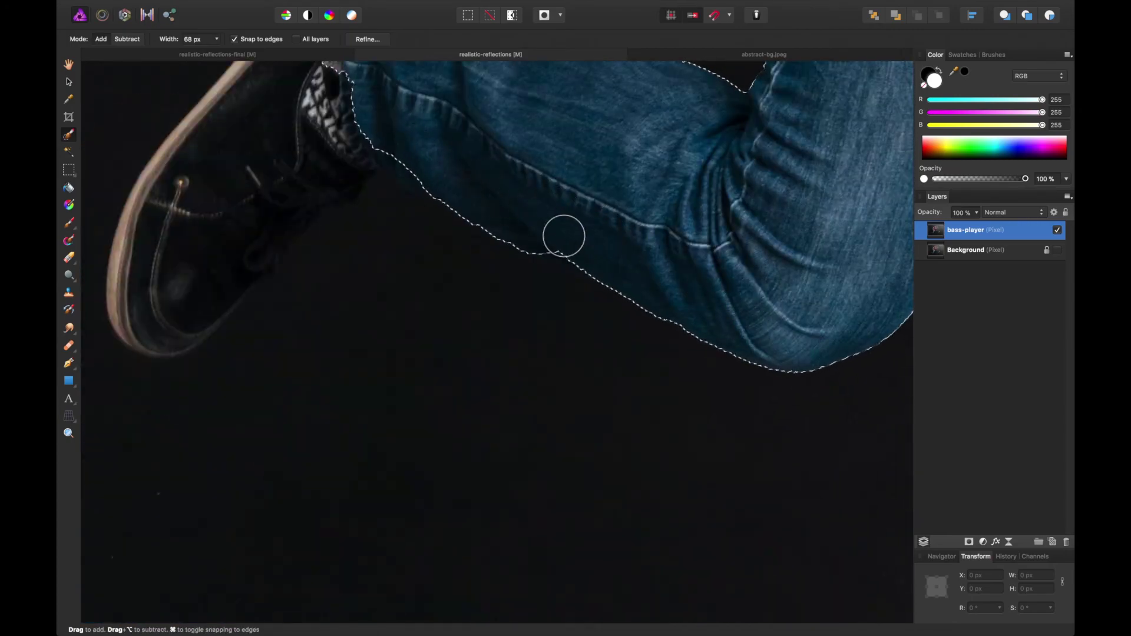
Step: Refine the selection edge around the black shoe on the bent leg
left_click_drag(361, 136, 171, 330)
key("super+equal")
scroll(530, 161, "left", 5)
scroll(530, 162, "up", 6)
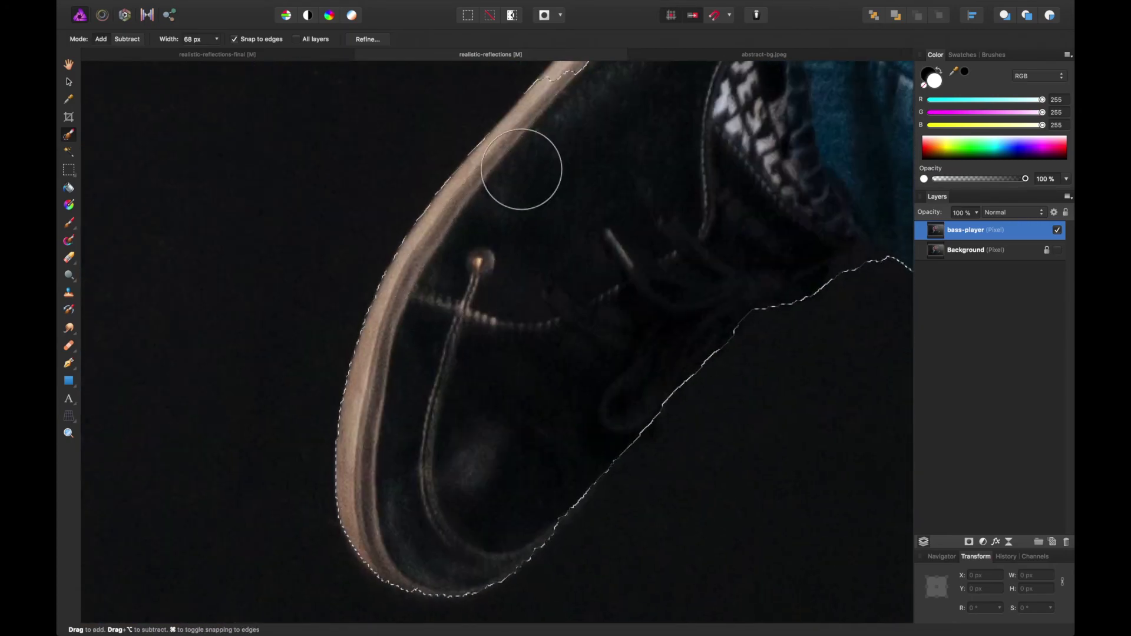
Step: Refine the selection edge along the guitar body's outer curve below the cuff of the strumming arm
scroll(530, 161, "right", 3)
left_click_drag(698, 183, 404, 538)
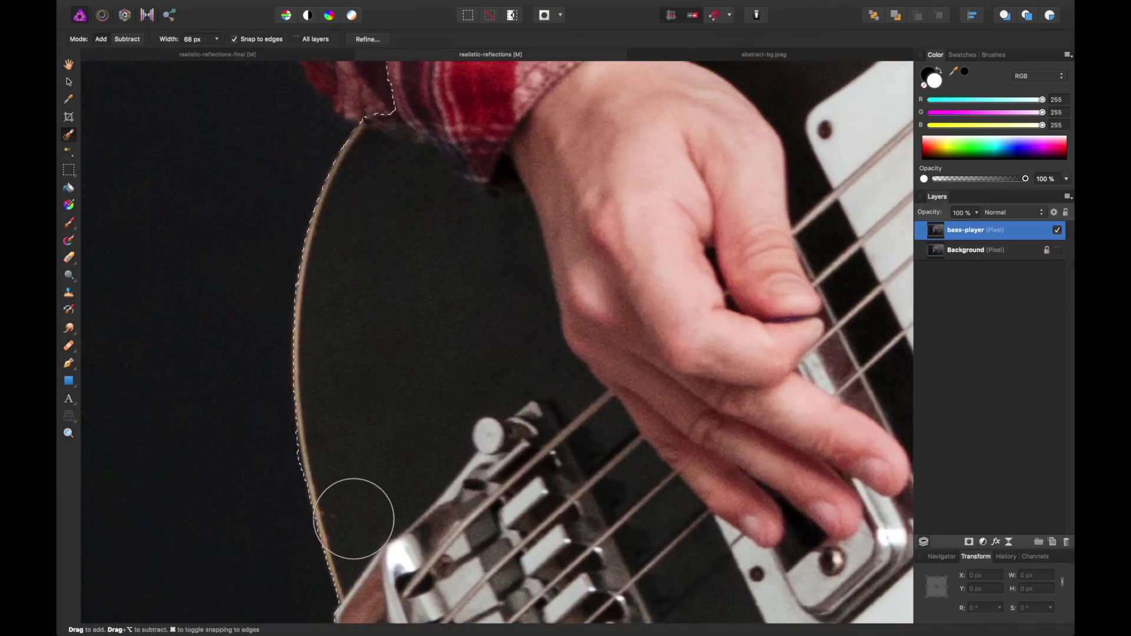
left_click_drag(355, 474, 367, 420)
Step: Refine the selection edge along the strumming arm's plaid sleeve, from the cuff and elbow up to the shoulder
scroll(283, 472, "up", 10)
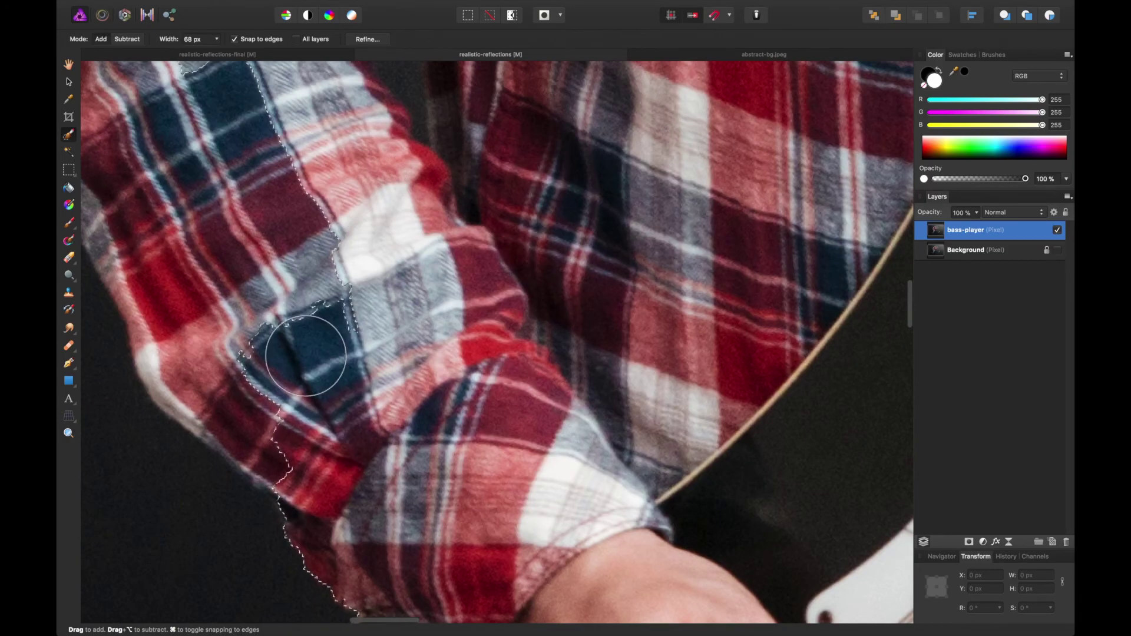
scroll(298, 373, "left", 4)
scroll(548, 466, "up", 10)
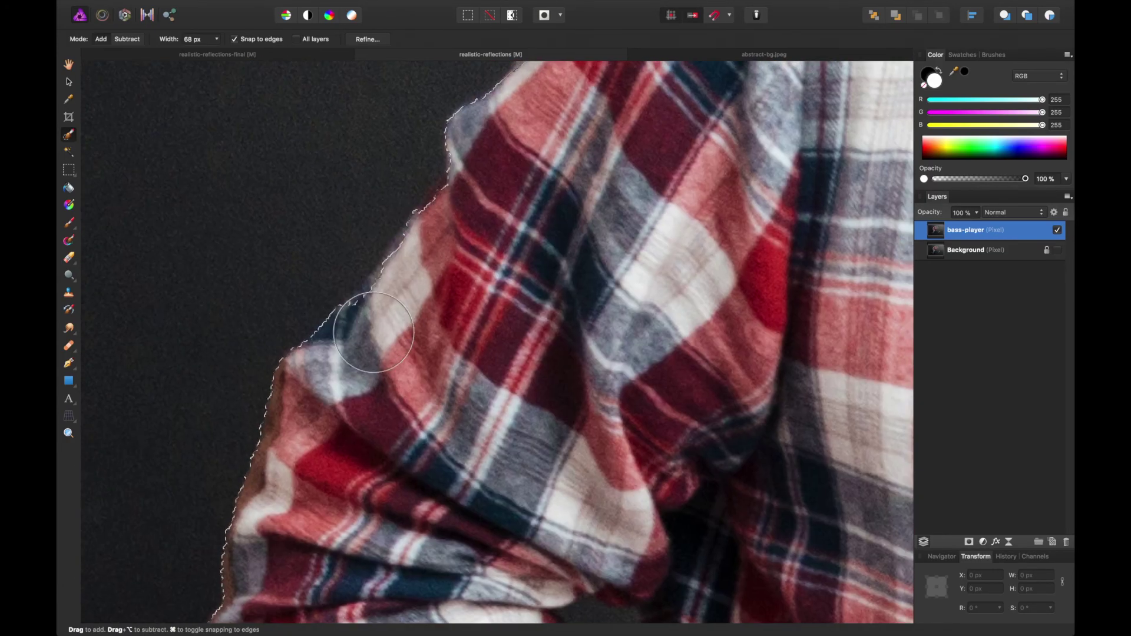
scroll(341, 408, "up", 10)
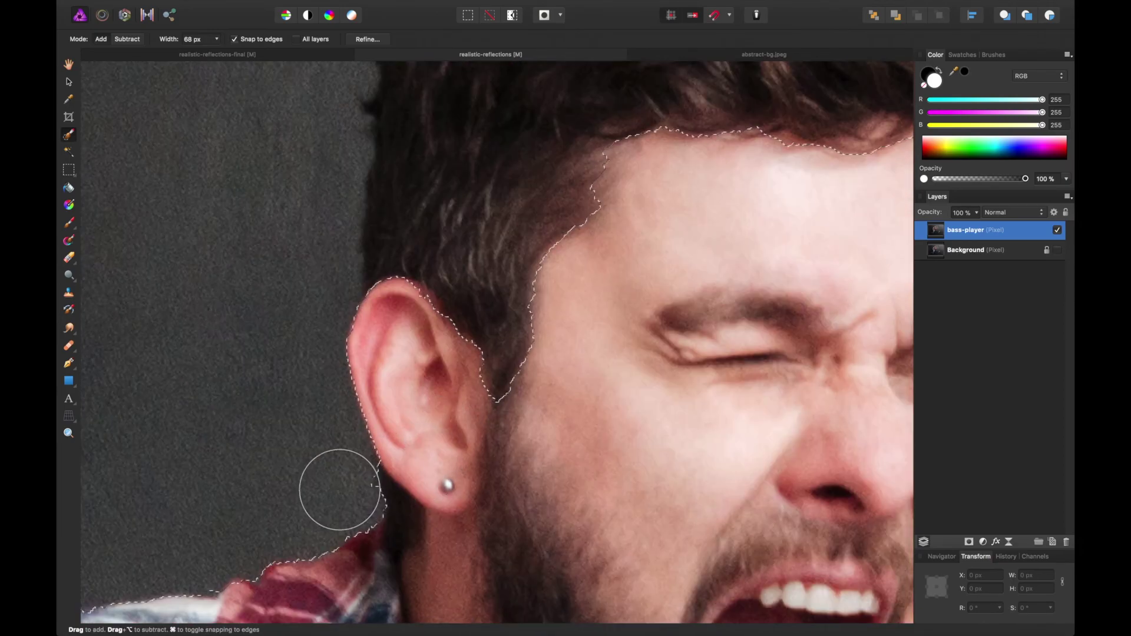
Step: Correct the selection around the ear and extend it to include the bass player's hair
scroll(339, 490, "up", 8)
scroll(339, 489, "right", 7)
mouse_move(177, 328)
left_mouse_down()
mouse_move(530, 346)
mouse_move(210, 225)
mouse_move(681, 306)
left_mouse_up()
scroll(678, 498, "down", 3)
Step: Undo the last stroke, reduce the Selection Brush width to 36 px and extend the selection along the guitar's headstock
scroll(656, 542, "down", 15)
scroll(487, 336, "right", 10)
mouse_move(426, 371)
left_mouse_down()
mouse_move(412, 334)
mouse_move(447, 302)
left_mouse_up()
key("super+z")
key("bracketleft")
key("bracketleft")
key("bracketleft")
key("bracketleft")
scroll(446, 301, "up", 10)
scroll(446, 301, "right", 8)
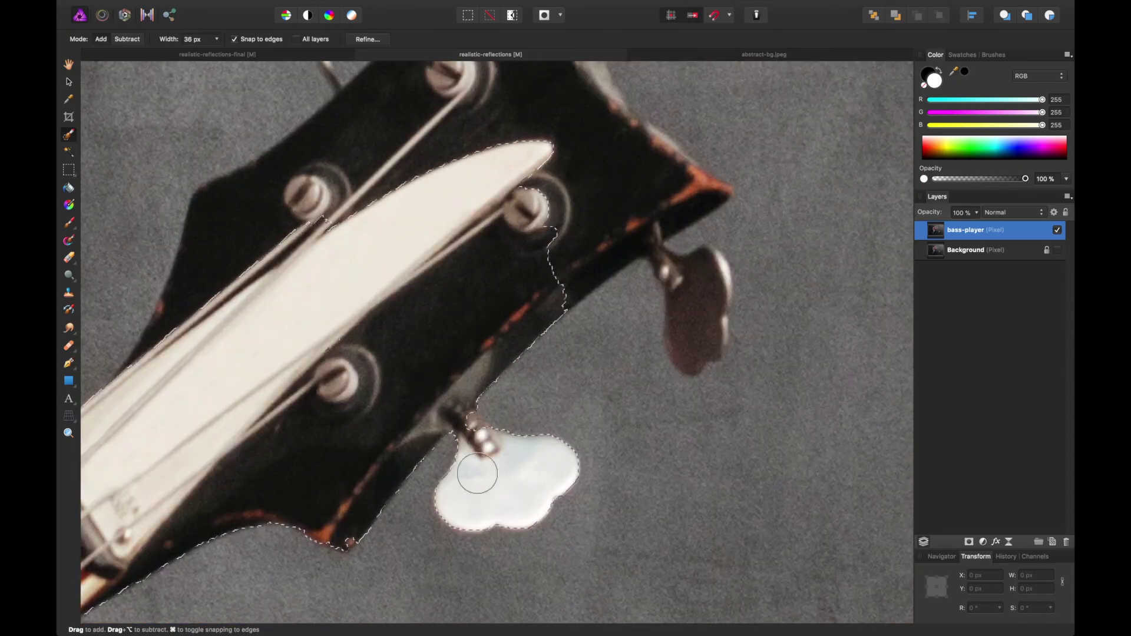
Step: Reduce the Selection Brush width further and correct the selection around the headstock's edges and tuning pegs
key("bracketleft")
key("bracketleft")
key("bracketleft")
key("bracketleft")
left_click(473, 420)
scroll(473, 419, "up", 4)
scroll(473, 419, "right", 5)
mouse_move(447, 265)
left_mouse_down()
mouse_move(545, 313)
mouse_move(524, 383)
mouse_move(582, 454)
left_mouse_up()
mouse_move(537, 307)
left_mouse_down()
mouse_move(565, 397)
mouse_move(605, 463)
left_mouse_up()
mouse_move(518, 377)
left_mouse_down()
mouse_move(536, 253)
mouse_move(590, 212)
left_mouse_up()
Step: Reduce the Selection Brush width to 7 px and touch up the small details around the headstock
key("bracketleft")
key("bracketleft")
key("bracketleft")
key("bracketleft")
key("bracketleft")
scroll(565, 273, "left", 8)
scroll(580, 296, "down", 3)
left_click_drag(580, 296, 569, 225)
Step: Refine the selection edge around the fretting hand and the plaid cuff and sleeve beneath it
scroll(543, 355, "down", 4)
scroll(543, 355, "left", 4)
scroll(543, 355, "down", 15)
scroll(543, 355, "left", 10)
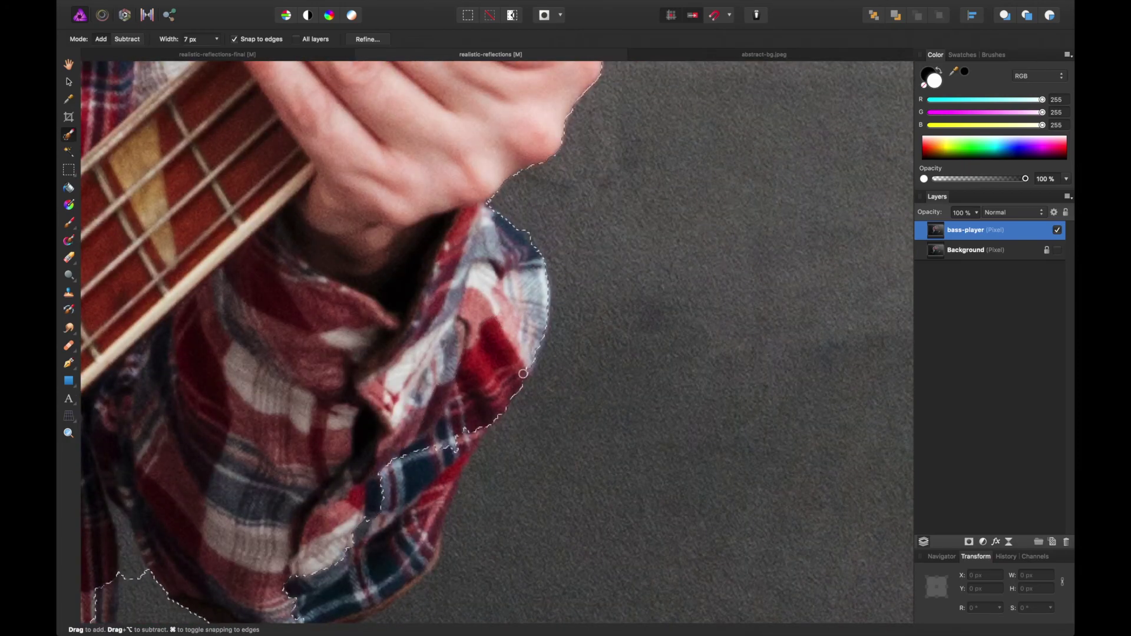
scroll(513, 397, "down", 6)
scroll(513, 398, "left", 2)
mouse_move(353, 383)
left_mouse_down()
mouse_move(425, 371)
mouse_move(510, 281)
mouse_move(537, 214)
left_mouse_up()
Step: Reduce the Selection Brush width to 4 px and refine the edge where the open shirt hangs above the jeans
scroll(538, 213, "down", 5)
scroll(538, 213, "left", 7)
key("bracketleft")
key("bracketleft")
key("bracketleft")
mouse_move(393, 189)
left_mouse_down()
mouse_move(381, 475)
mouse_move(335, 527)
left_mouse_up()
scroll(552, 189, "down", 2)
mouse_move(360, 457)
left_mouse_down()
mouse_move(391, 437)
mouse_move(348, 515)
mouse_move(280, 520)
left_mouse_up()
left_click_drag(324, 468, 354, 446)
scroll(573, 332, "down", 6)
scroll(573, 332, "left", 5)
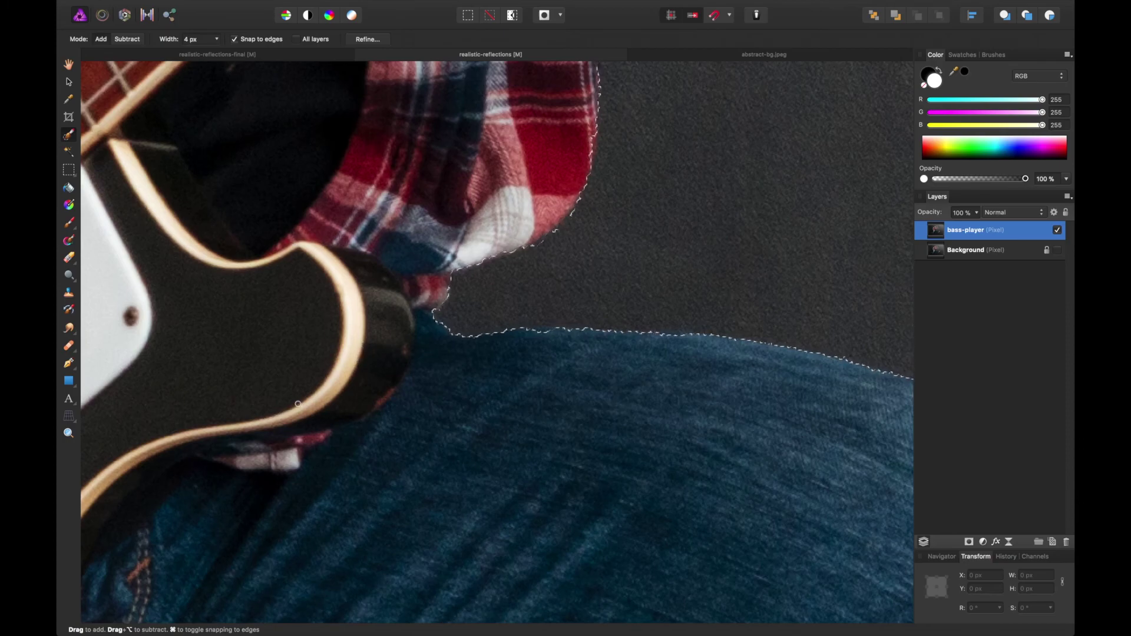
Step: Increase the Selection Brush width to 27 px and refine the selection edge along the extended leg's jeans
scroll(572, 332, "right", 4)
scroll(572, 332, "down", 2)
left_click_drag(760, 347, 277, 217)
left_click_drag(648, 377, 494, 220)
key("]")
key("]")
key("]")
key("]")
key("]")
key("]")
mouse_move(412, 329)
left_mouse_down()
mouse_move(629, 306)
mouse_move(464, 492)
left_mouse_up()
mouse_move(825, 508)
left_mouse_down()
mouse_move(549, 251)
mouse_move(318, 202)
left_mouse_up()
mouse_move(320, 305)
left_mouse_down()
mouse_move(504, 399)
mouse_move(364, 303)
mouse_move(650, 246)
left_mouse_up()
Step: Refine the selection edge around the jeans cuff, shoe and sole of the extended leg
key("super+minus")
scroll(647, 242, "right", 5)
left_click_drag(442, 482, 520, 359)
scroll(601, 202, "up", 2)
scroll(601, 202, "right", 2)
left_click_drag(601, 202, 527, 270)
left_click_drag(457, 261, 493, 141)
left_click_drag(455, 306, 632, 206)
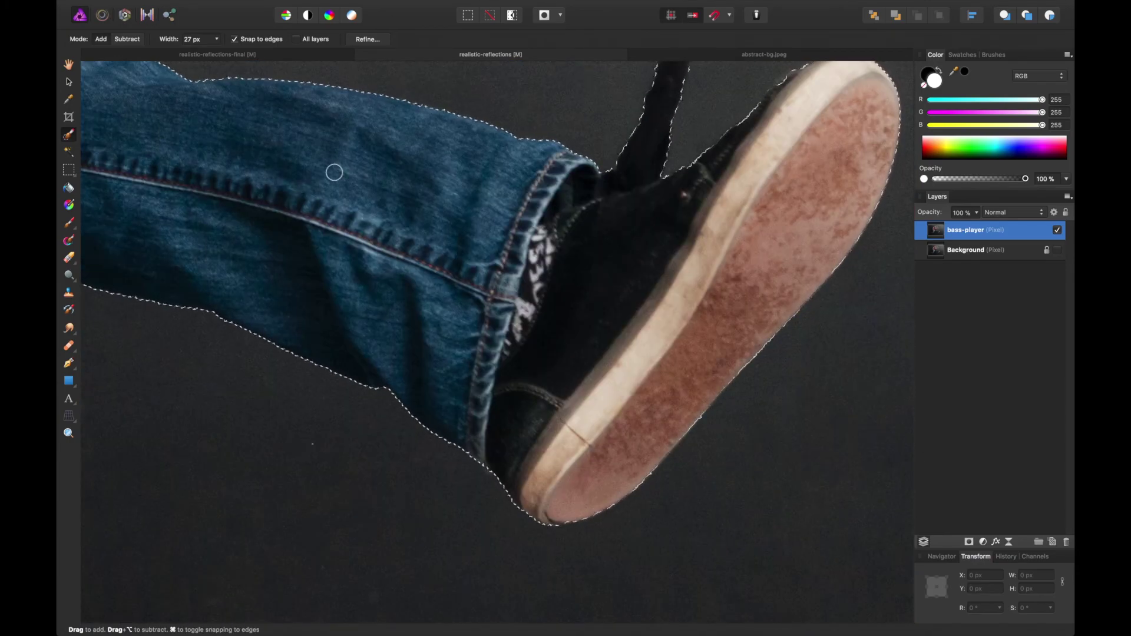
Step: Reduce the Selection Brush width to 7 px and exclude the backdrop gap between the strumming arm and torso
left_click_drag(333, 169, 801, 412)
left_click_drag(118, 145, 585, 387)
mouse_move(737, 76)
left_mouse_down()
mouse_move(532, 364)
mouse_move(884, 589)
left_mouse_up()
mouse_move(490, 84)
left_mouse_down()
mouse_move(500, 98)
mouse_move(607, 135)
left_mouse_up()
left_click_drag(360, 452, 524, 234)
scroll(525, 233, "down", 10)
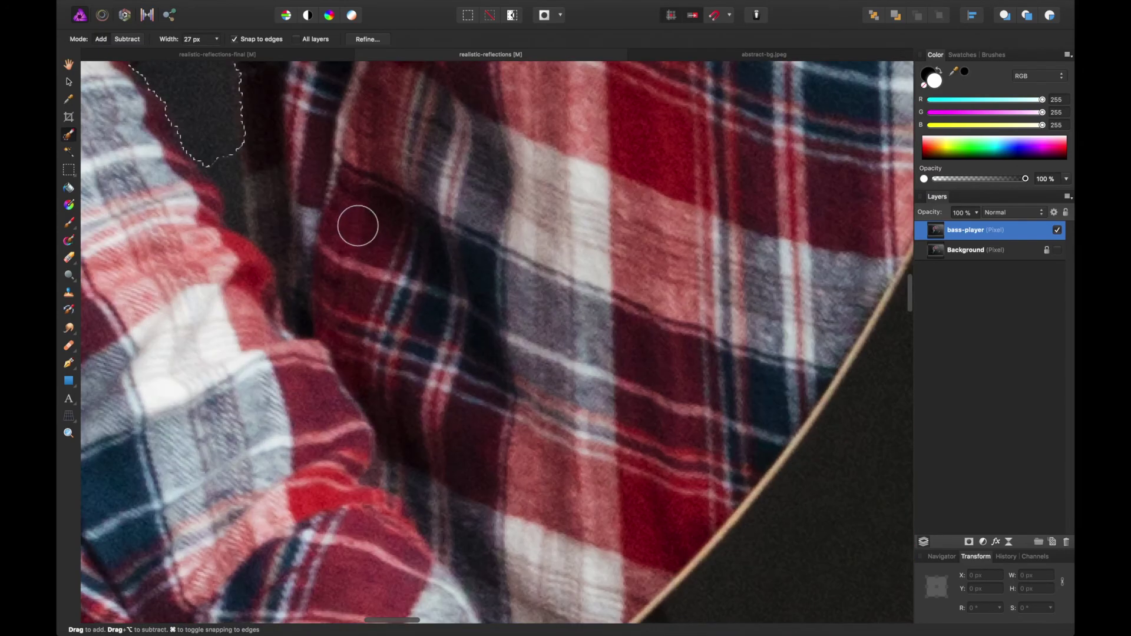
scroll(358, 226, "up", 5)
scroll(358, 226, "left", 3)
key("[")
key("[")
key("[")
key("[")
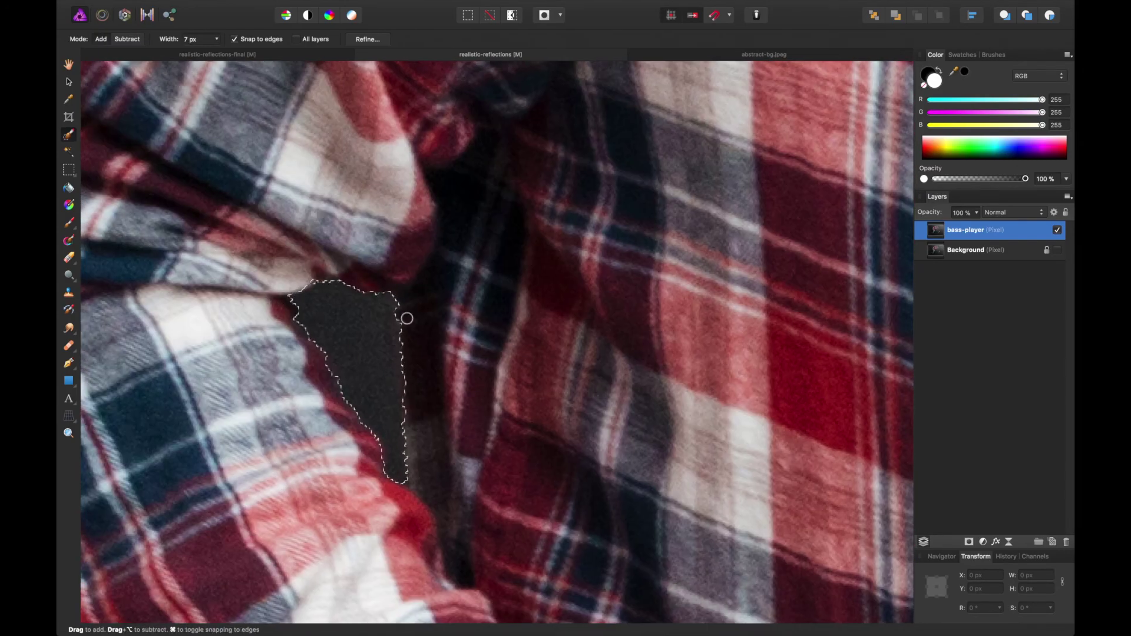
key("super+0")
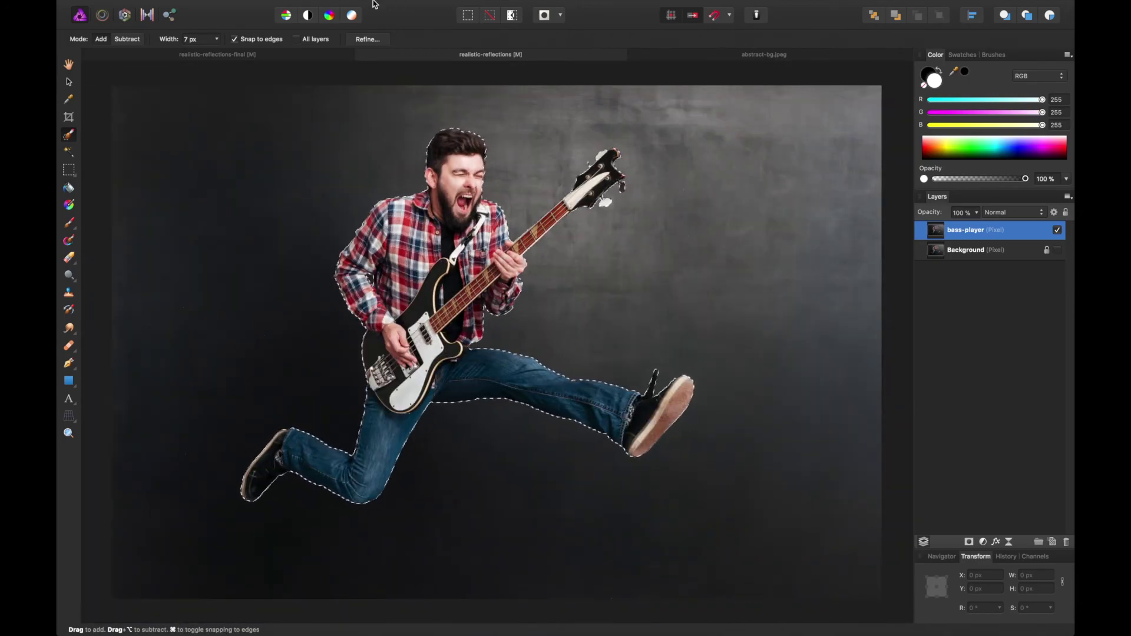
Step: Invert the pixel selection and invert it back so that the bass player is selected
mouse_move(366, 8)
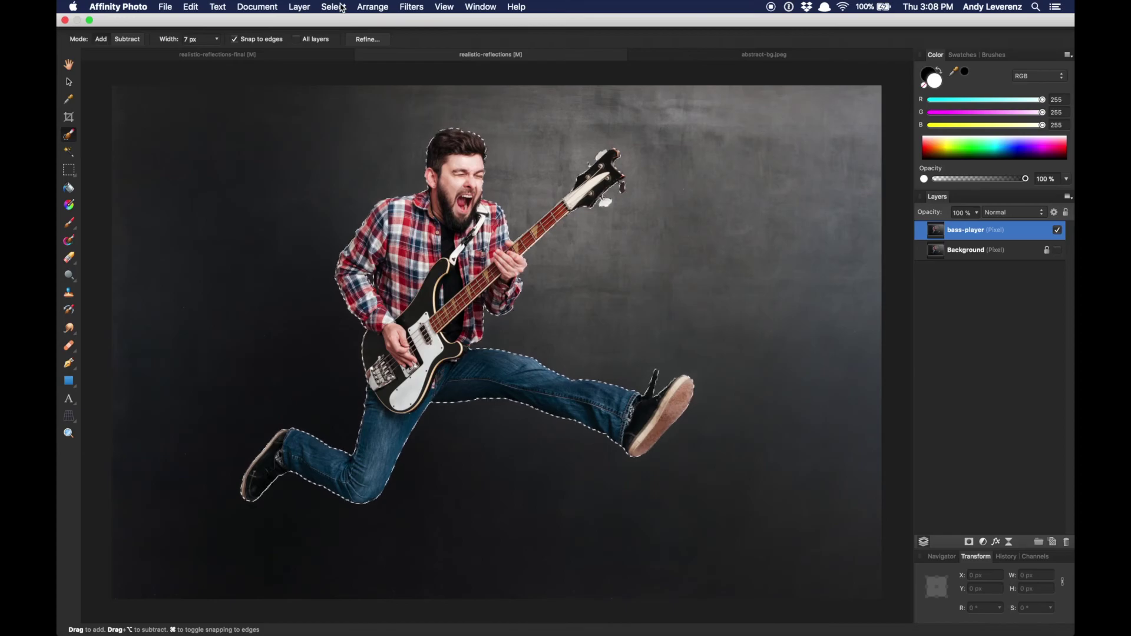
left_click(342, 7)
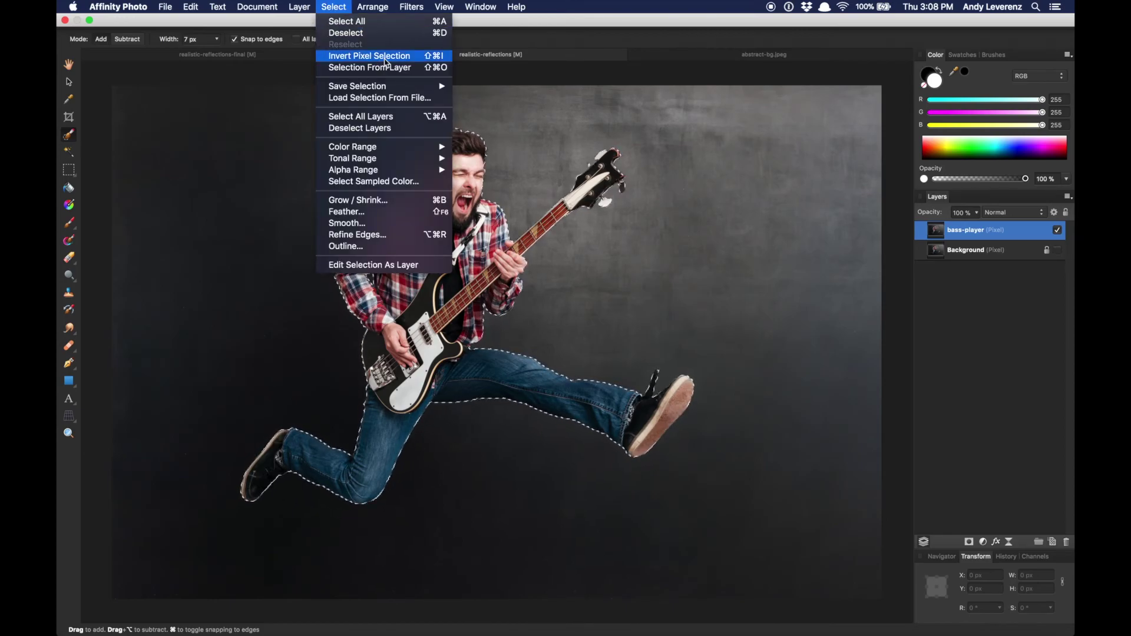
left_click(387, 61)
left_click(334, 7)
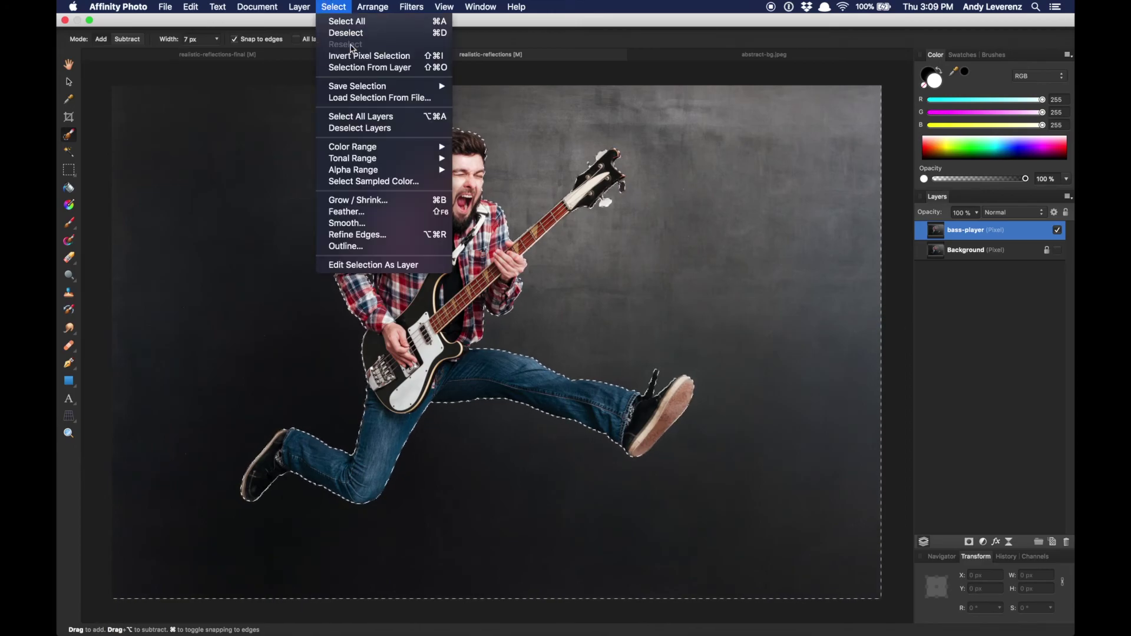
left_click(386, 59)
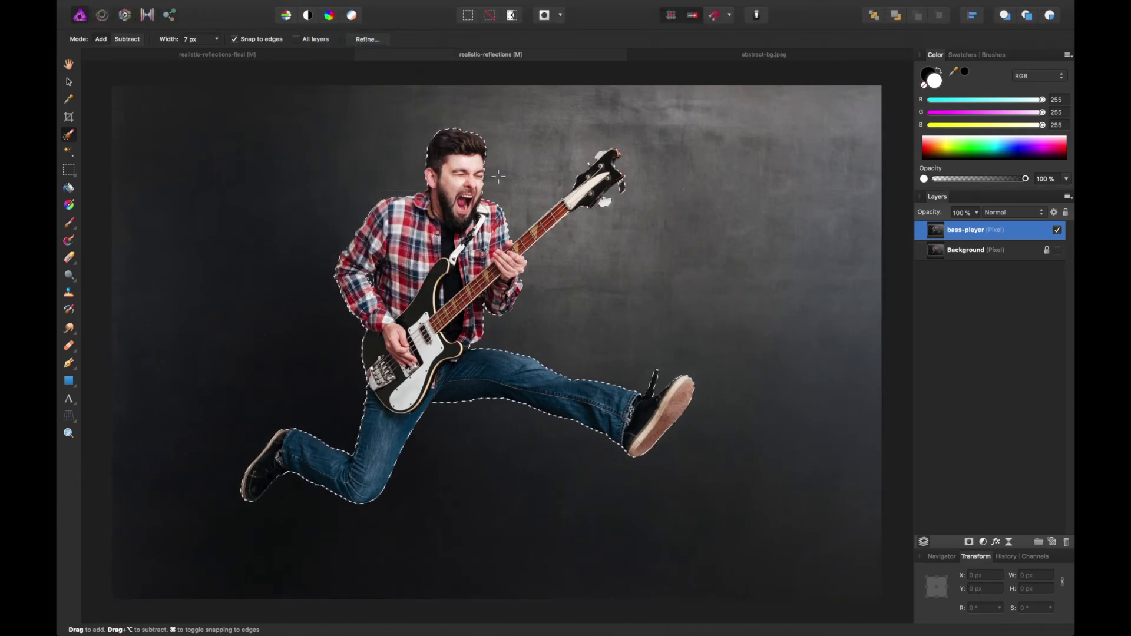
Step: Open Refine Selection with the Overlay preview and paint the 50 px Matte brush along the beard and jaw
left_click(361, 40)
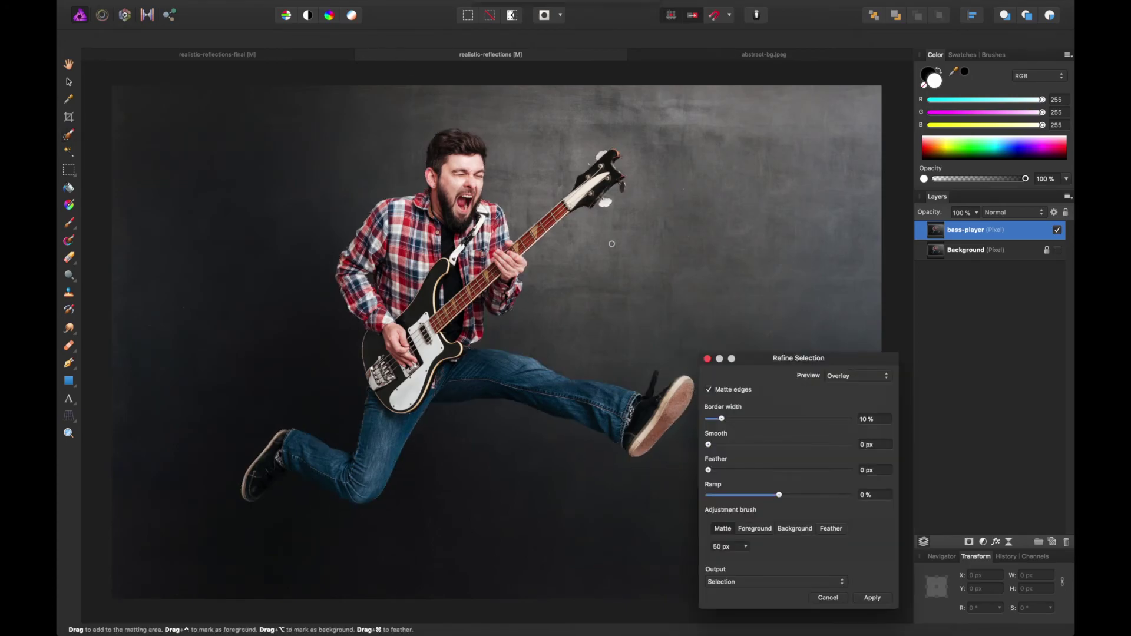
left_click_drag(774, 363, 781, 180)
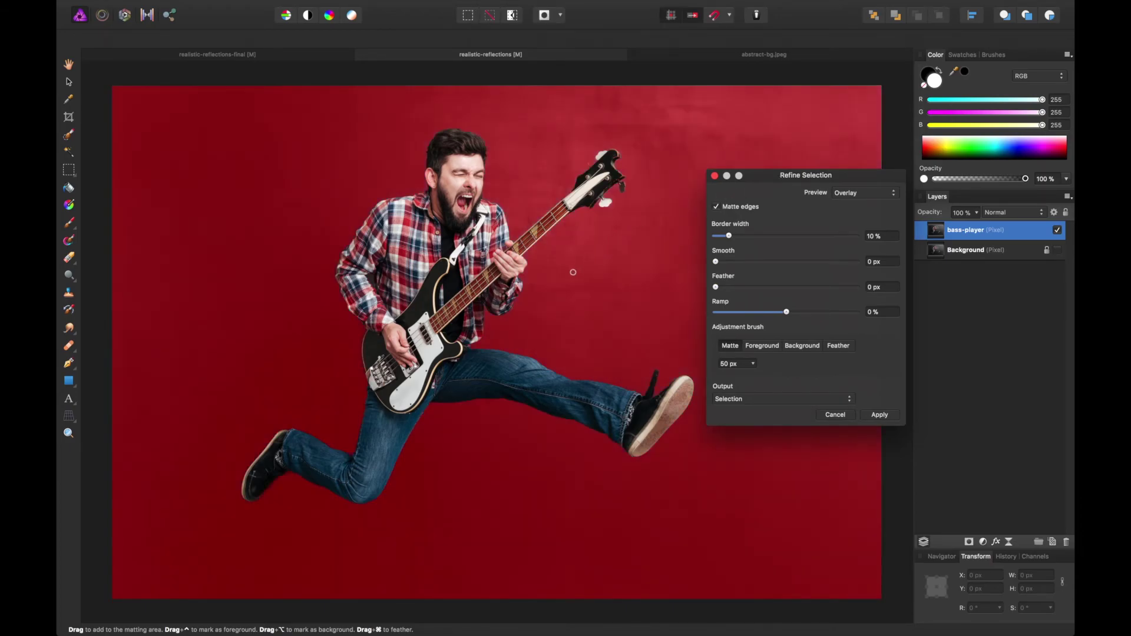
scroll(573, 272, "up", 8)
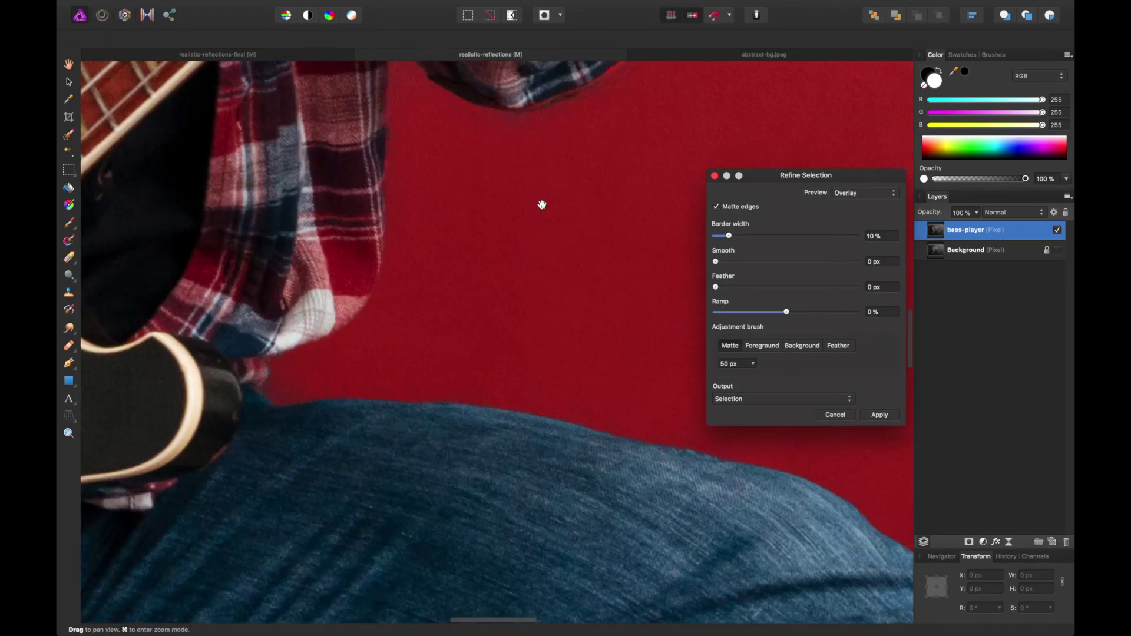
left_click_drag(537, 200, 533, 503)
left_click_drag(361, 221, 545, 417)
left_click_drag(455, 383, 554, 471)
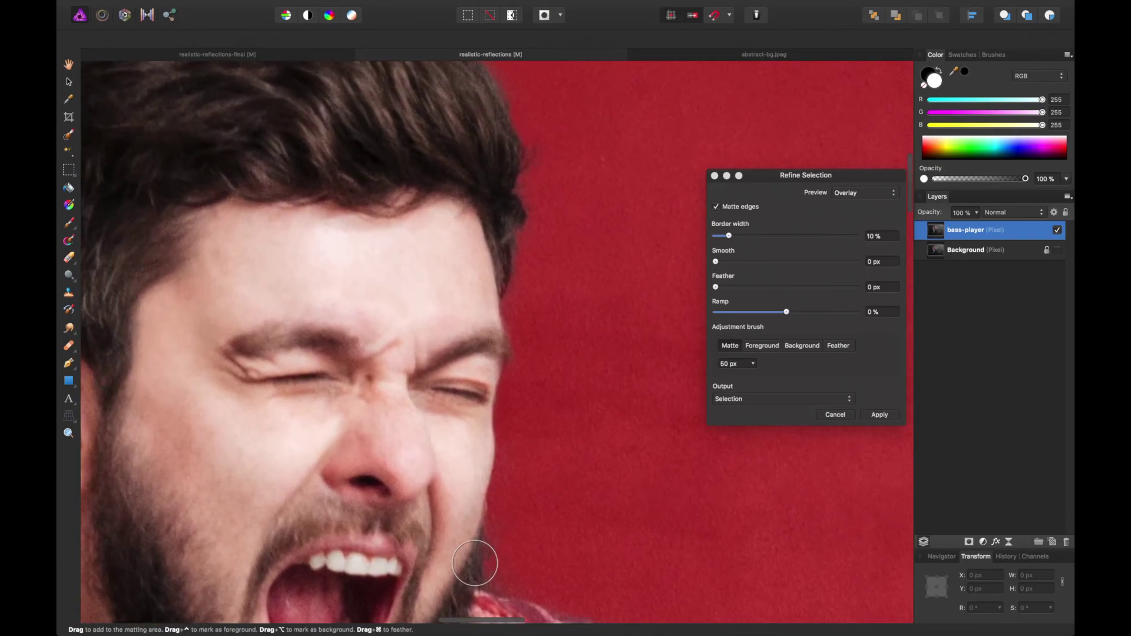
mouse_move(475, 563)
left_mouse_down()
mouse_move(485, 501)
mouse_move(477, 578)
left_mouse_up()
scroll(549, 254, "down", 3)
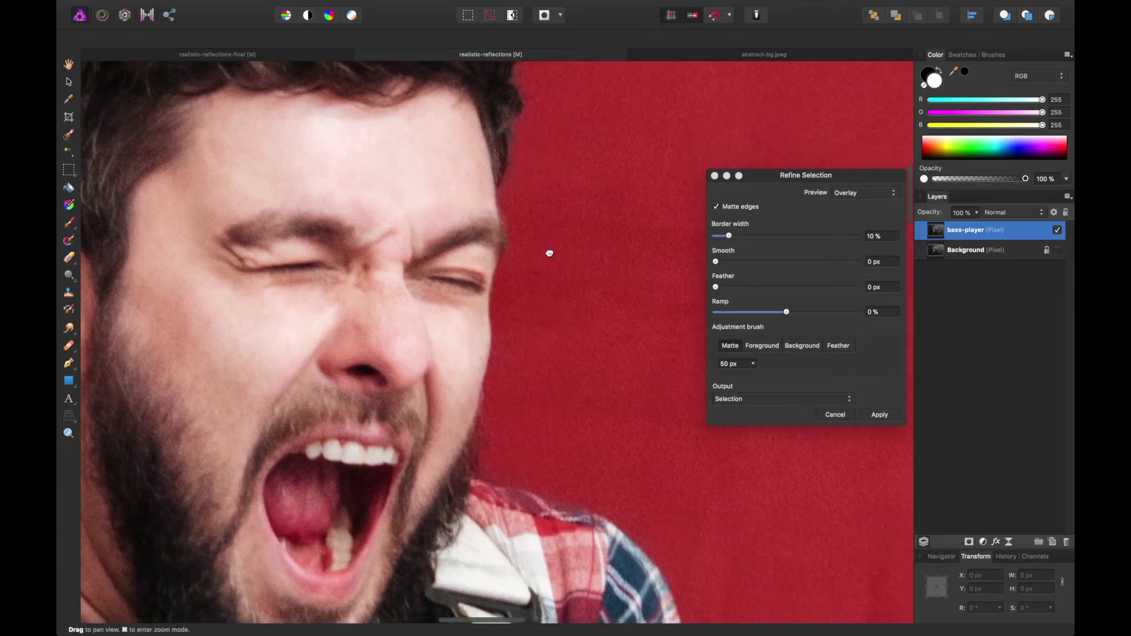
Step: Paint the Matte brush along the side and top of the hair to refine its edge
scroll(549, 253, "up", 5)
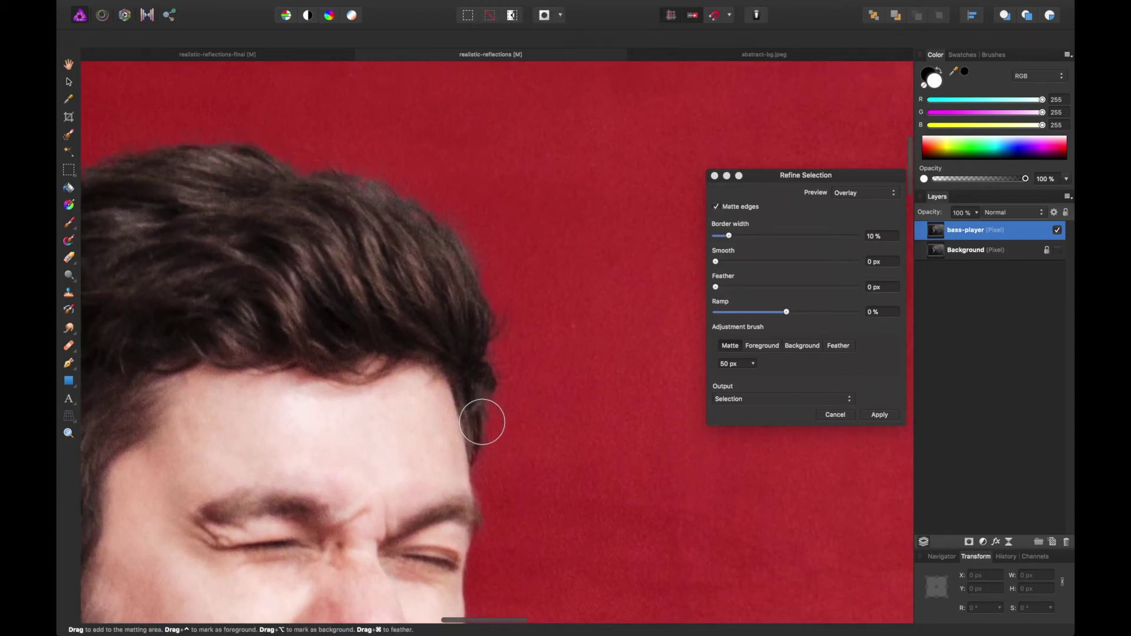
mouse_move(482, 422)
left_mouse_down()
mouse_move(491, 382)
mouse_move(480, 355)
mouse_move(502, 301)
mouse_move(475, 377)
left_mouse_up()
scroll(551, 303, "up", 5)
scroll(551, 304, "left", 4)
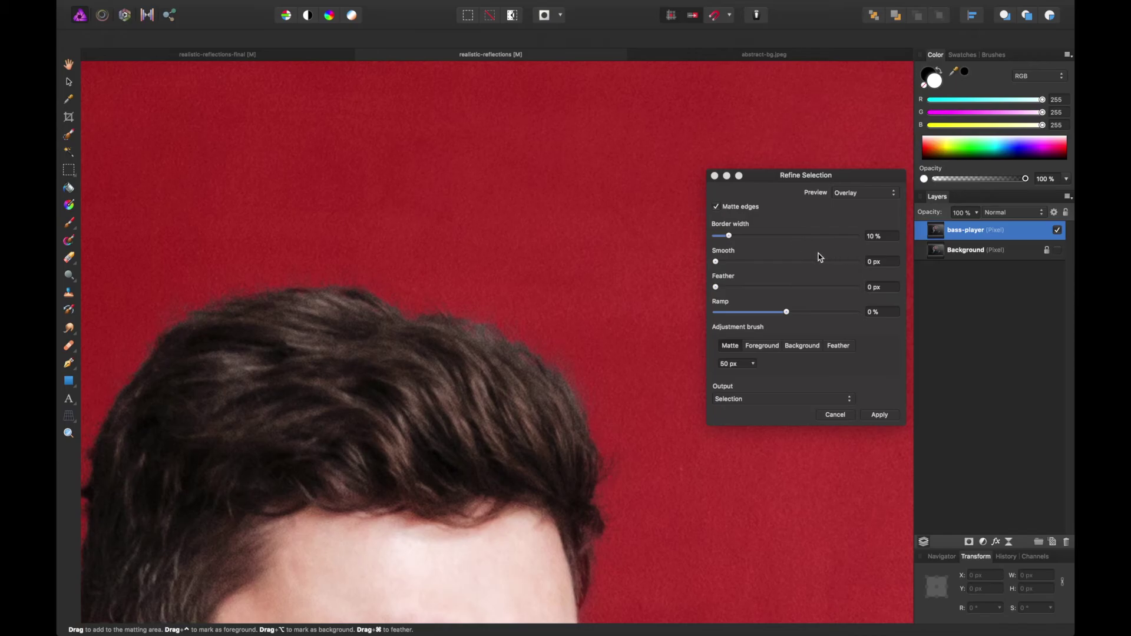
mouse_move(580, 436)
left_mouse_down()
mouse_move(547, 373)
mouse_move(467, 321)
mouse_move(315, 282)
mouse_move(198, 296)
mouse_move(159, 313)
mouse_move(136, 346)
mouse_move(90, 449)
mouse_move(79, 557)
left_mouse_up()
key("space")
mouse_move(268, 565)
left_mouse_down()
mouse_move(423, 426)
mouse_move(469, 346)
mouse_move(497, 249)
mouse_move(450, 197)
mouse_move(462, 159)
left_mouse_up()
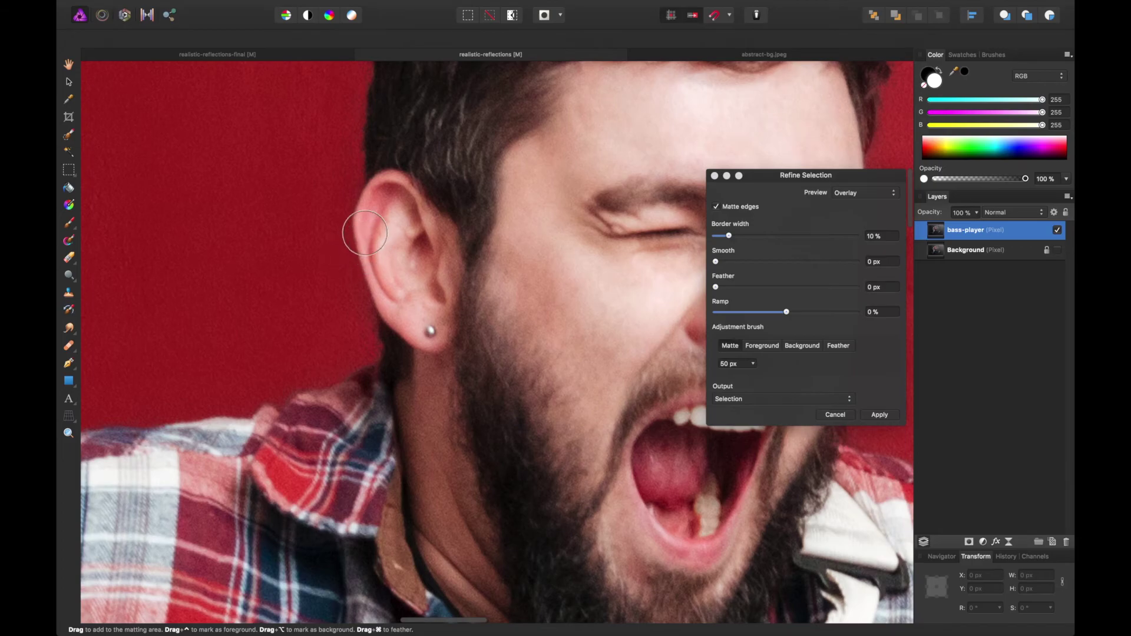
Step: Paint the Matte brush around the ear, neck and collar, and in the gap between arm and torso
mouse_move(363, 230)
left_mouse_down()
mouse_move(353, 278)
mouse_move(365, 346)
mouse_move(274, 382)
left_mouse_up()
key("space")
left_click_drag(208, 414, 520, 244)
left_click_drag(253, 495, 478, 288)
left_click_drag(336, 495, 445, 249)
left_click_drag(441, 324, 379, 240)
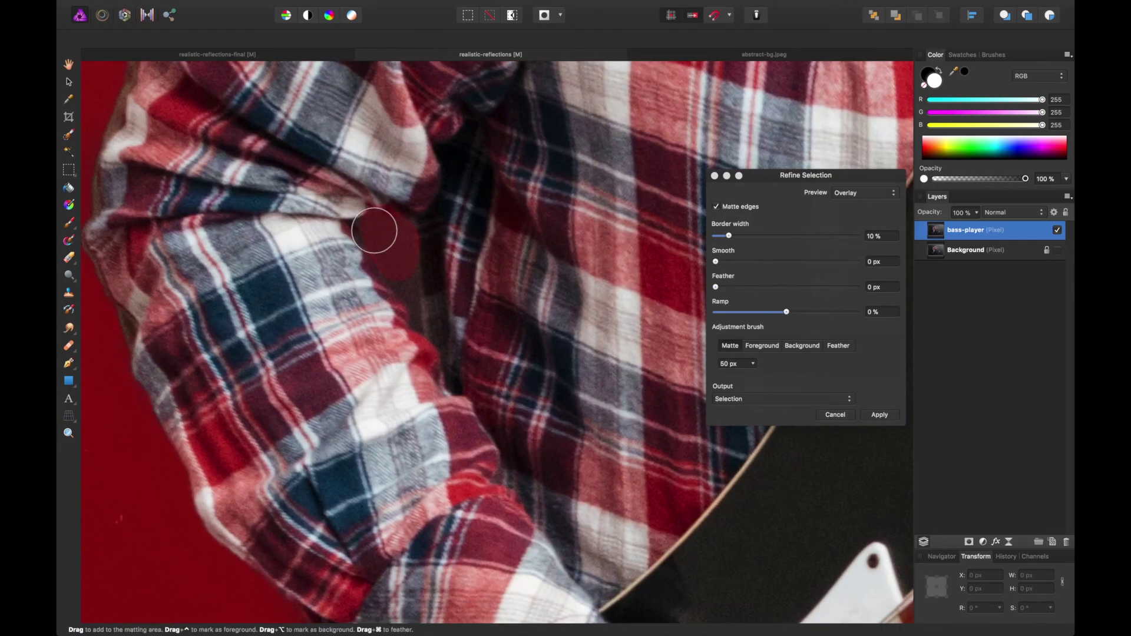
Step: Examine the overlay edges along the sleeve, guitar body, both legs and shoes, and across the whole figure
key("space")
left_click_drag(227, 336, 377, 147)
mouse_move(397, 503)
left_mouse_down()
mouse_move(431, 391)
mouse_move(222, 161)
left_mouse_up()
left_click_drag(225, 387, 225, 217)
left_click_drag(232, 436, 293, 174)
left_click_drag(250, 331, 320, 6)
left_click_drag(149, 348, 425, 249)
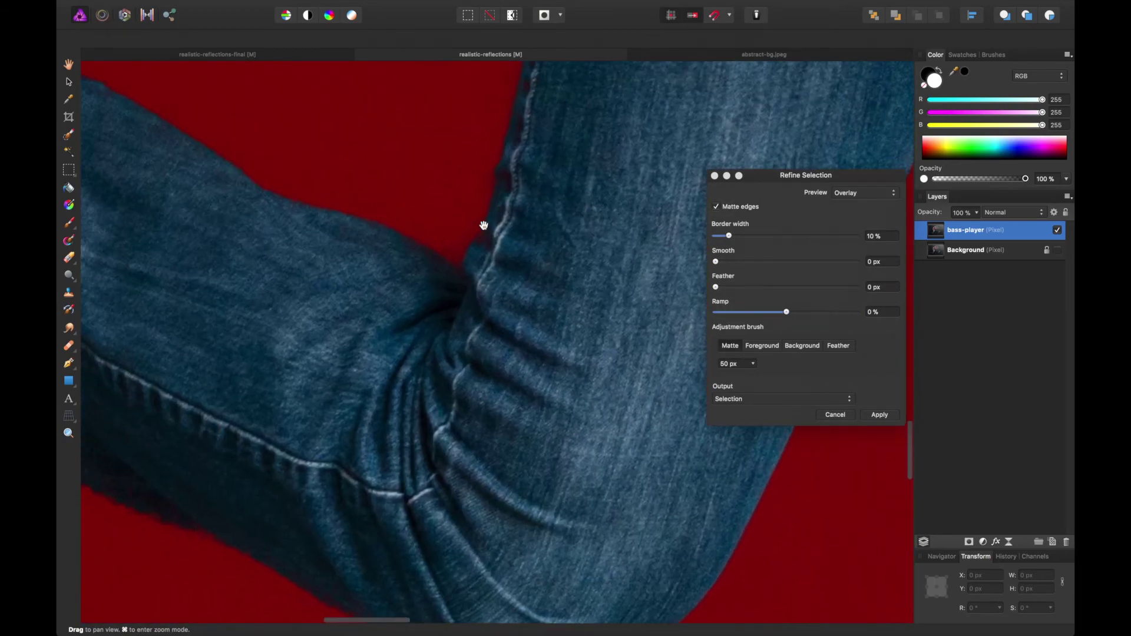
left_click_drag(324, 243, 589, 306)
left_click_drag(376, 247, 593, 293)
left_click_drag(425, 322, 165, 328)
left_click_drag(397, 373, 146, 317)
left_click_drag(483, 312, 154, 343)
left_click_drag(607, 295, 266, 401)
left_click_drag(281, 326, 604, 473)
left_click_drag(388, 379, 666, 545)
mouse_move(318, 339)
left_mouse_down()
mouse_move(665, 447)
mouse_move(708, 420)
left_mouse_up()
key("super+0")
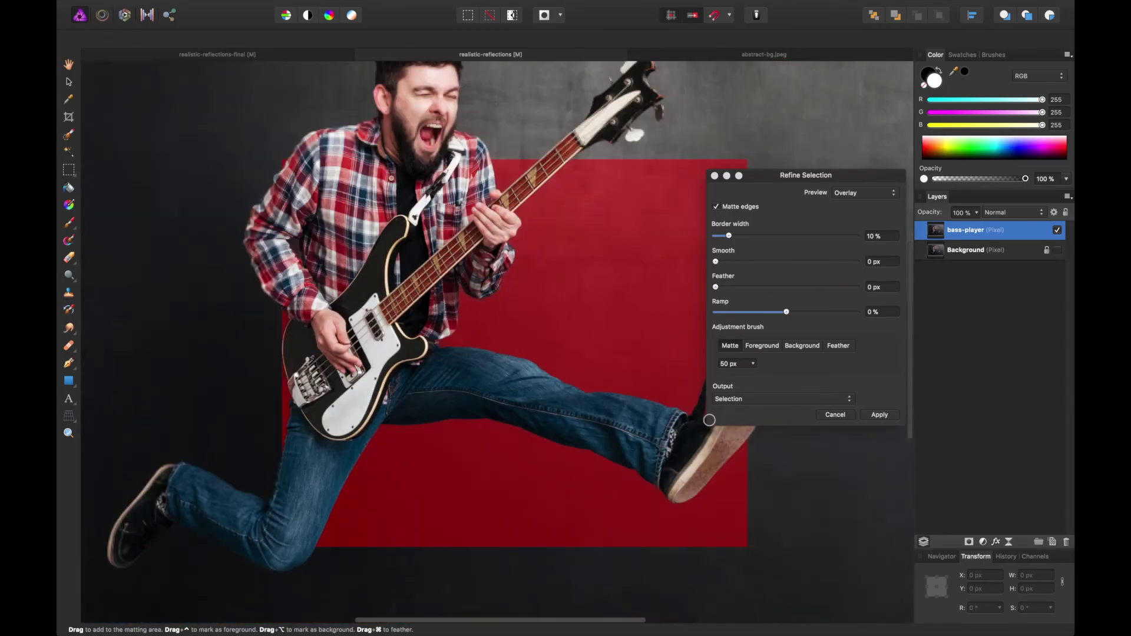
scroll(624, 293, "up", 3)
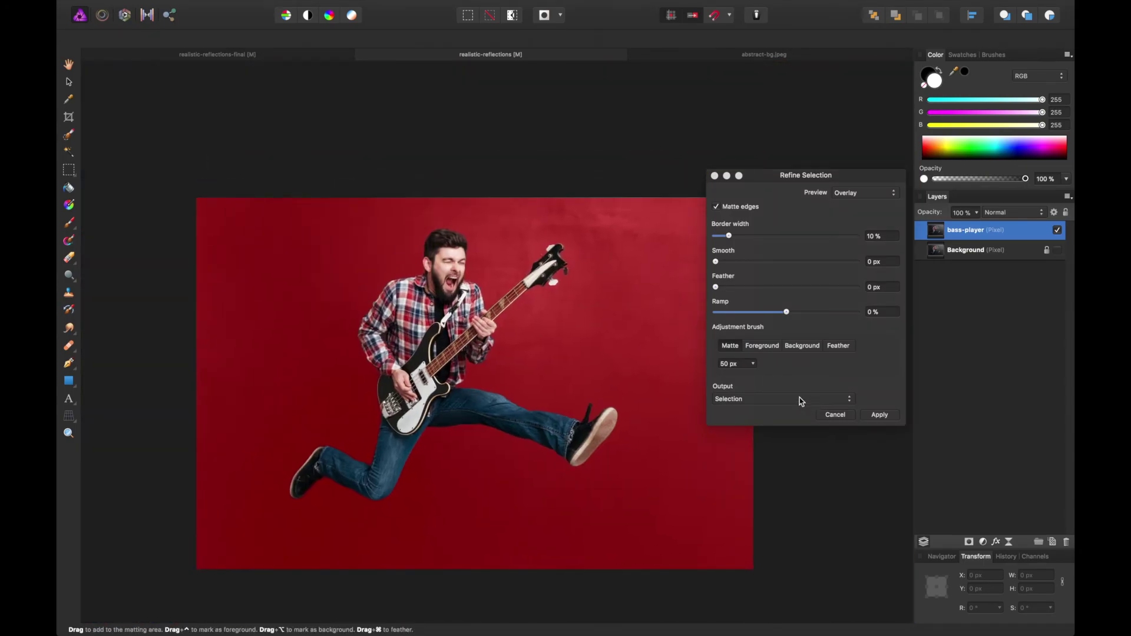
Step: Output the refined selection as a mask on the bass-player layer
left_click(753, 401)
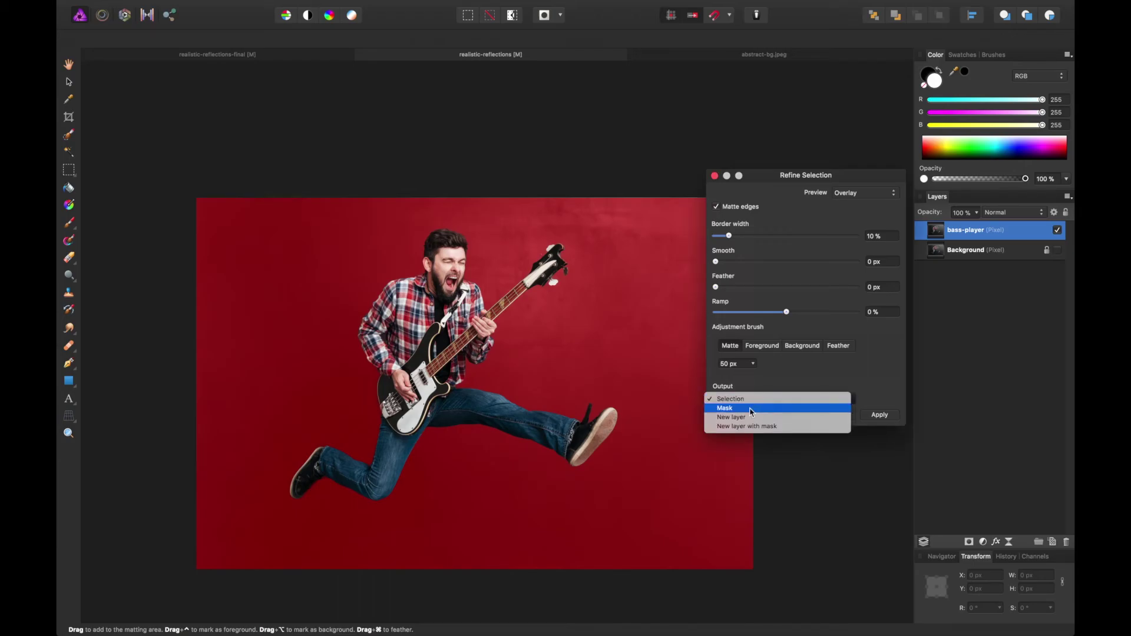
left_click(751, 409)
left_click(878, 416)
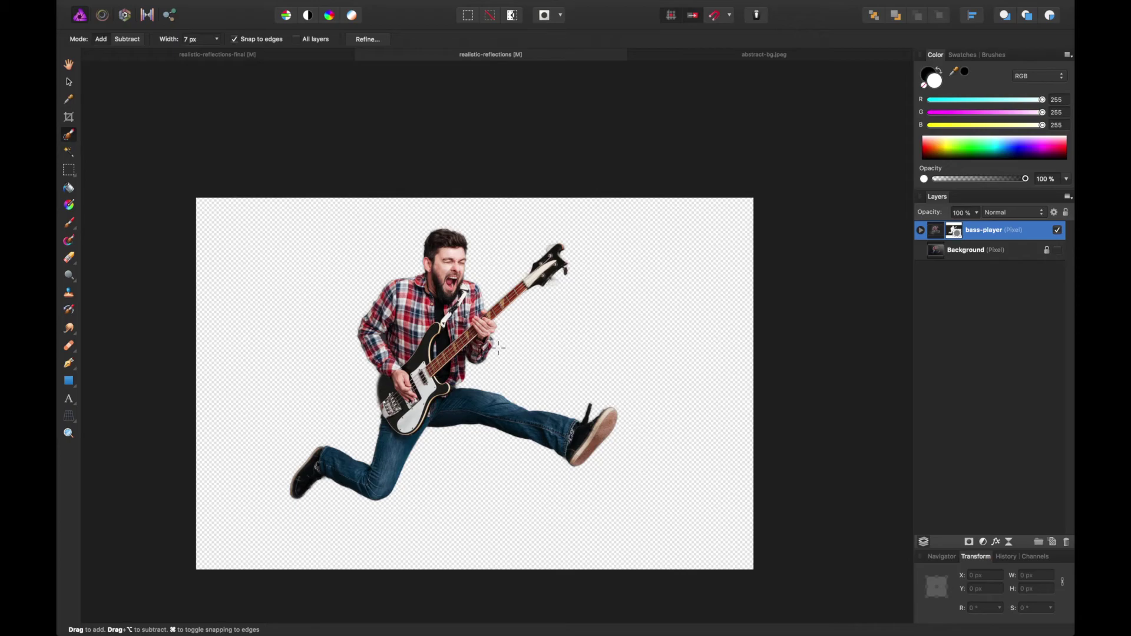
Step: Duplicate the masked bass-player layer and keep the lower copy as a hidden, locked backup, with the upper copy selected
key("v")
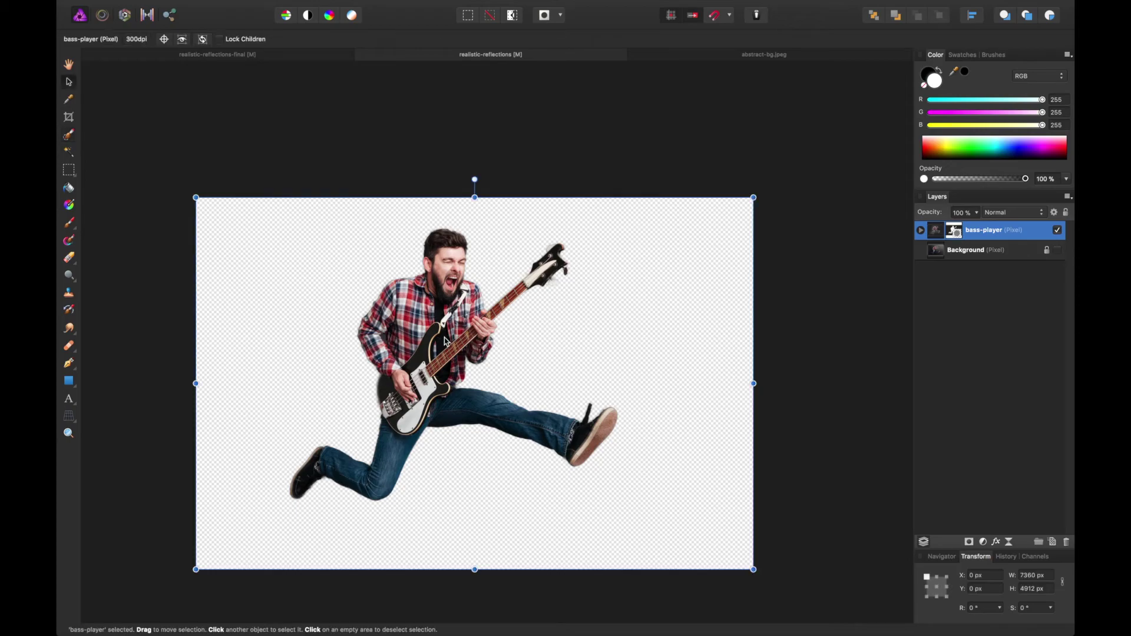
key("super+plus")
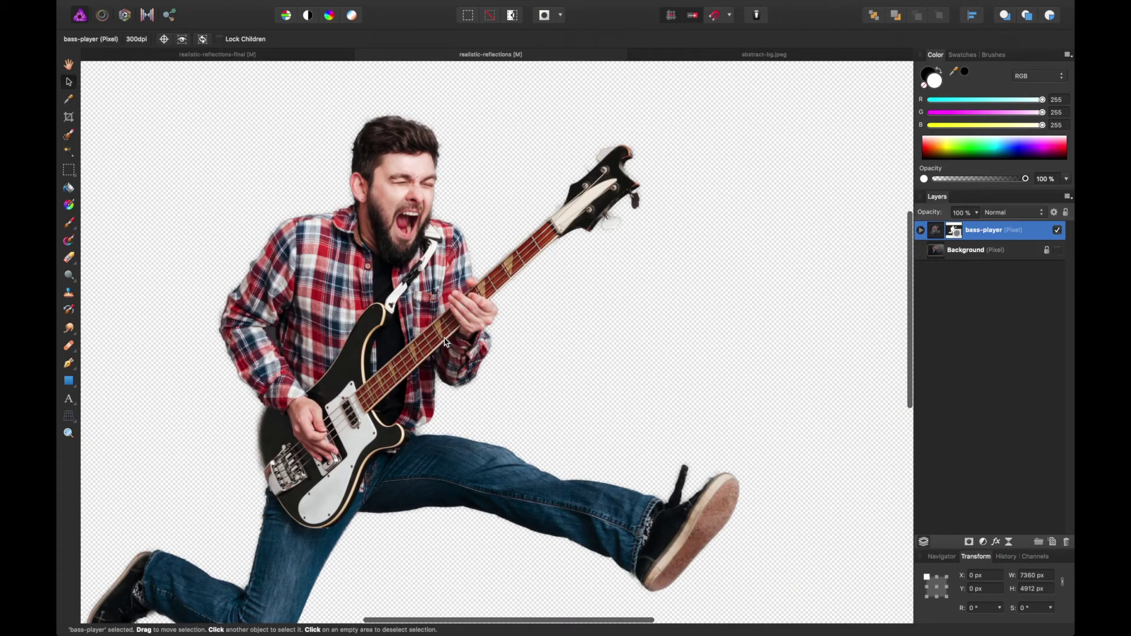
key("super+minus")
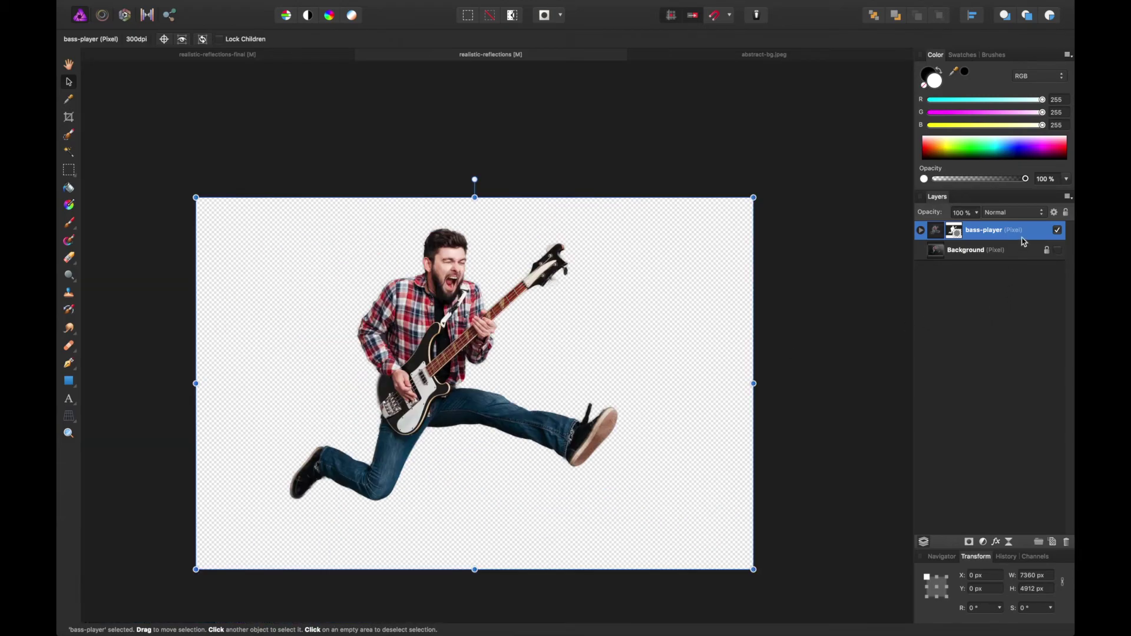
key("super+j")
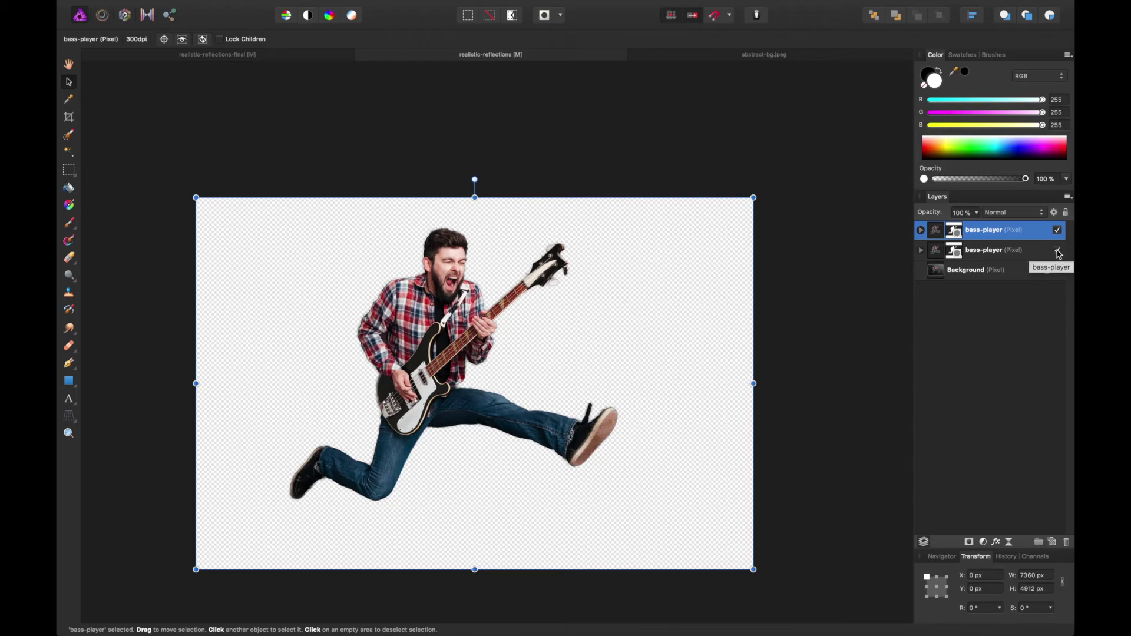
left_click(1058, 250)
left_click(1041, 255)
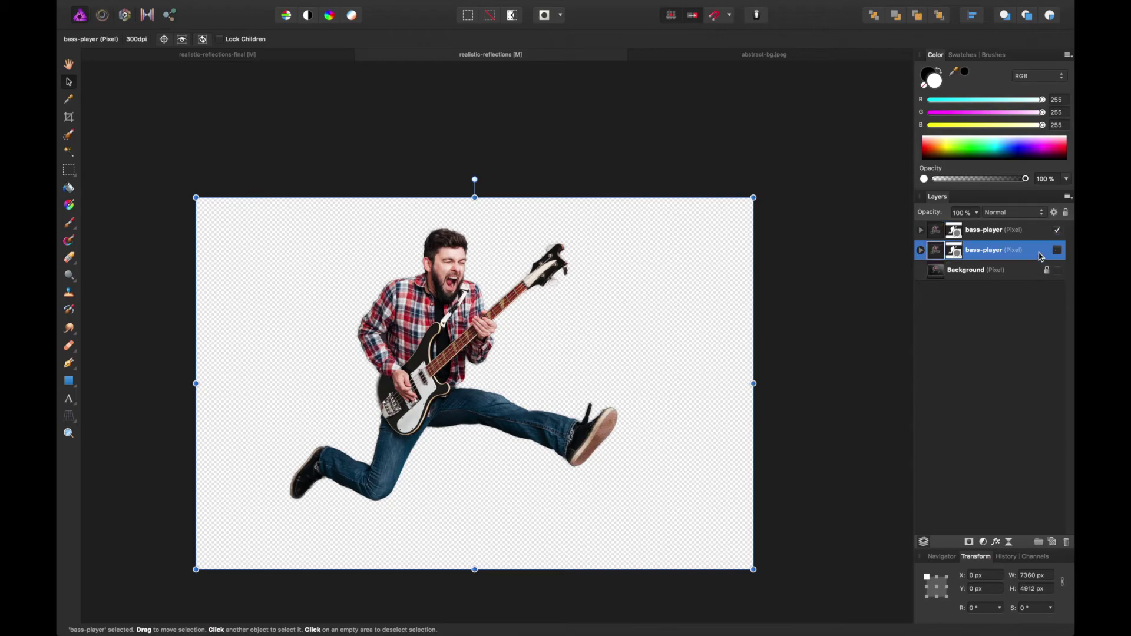
left_click(1066, 212)
left_click(1016, 239)
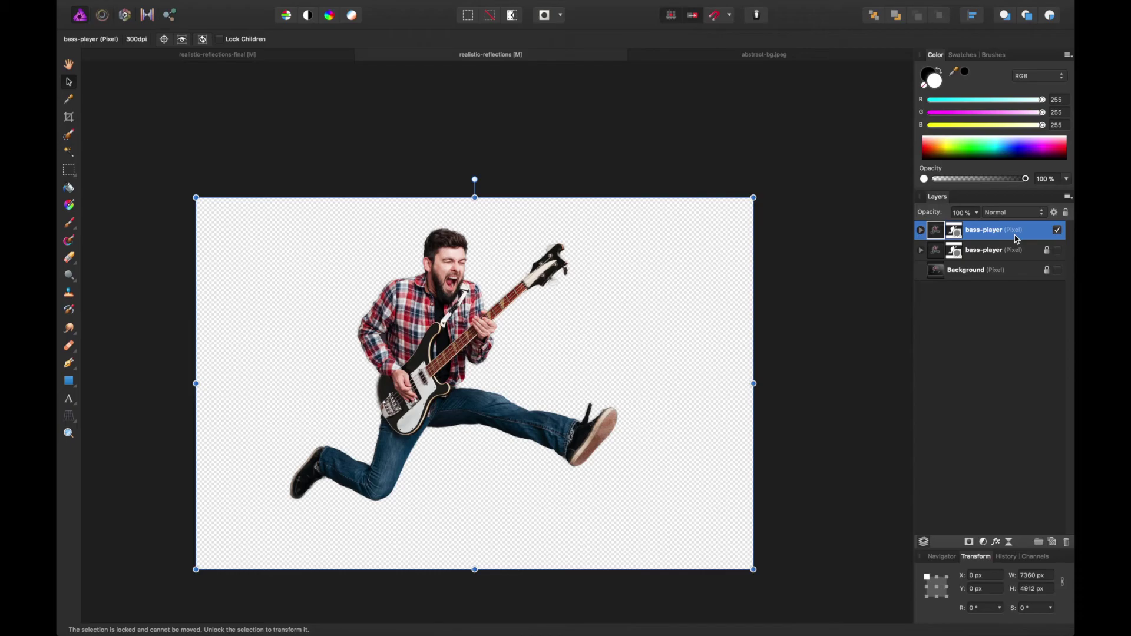
Step: Merge the visible layers into a new pixel layer and hide the unlocked masked bass-player layer beneath it
right_click(1017, 238)
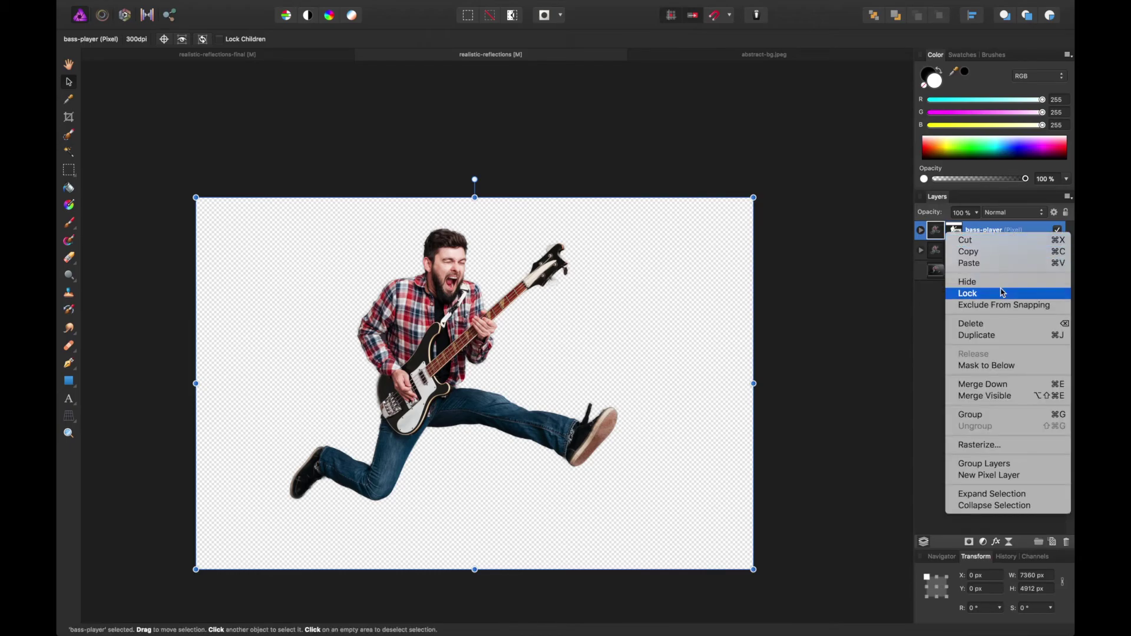
left_click(997, 401)
key("alt+shift+super+e")
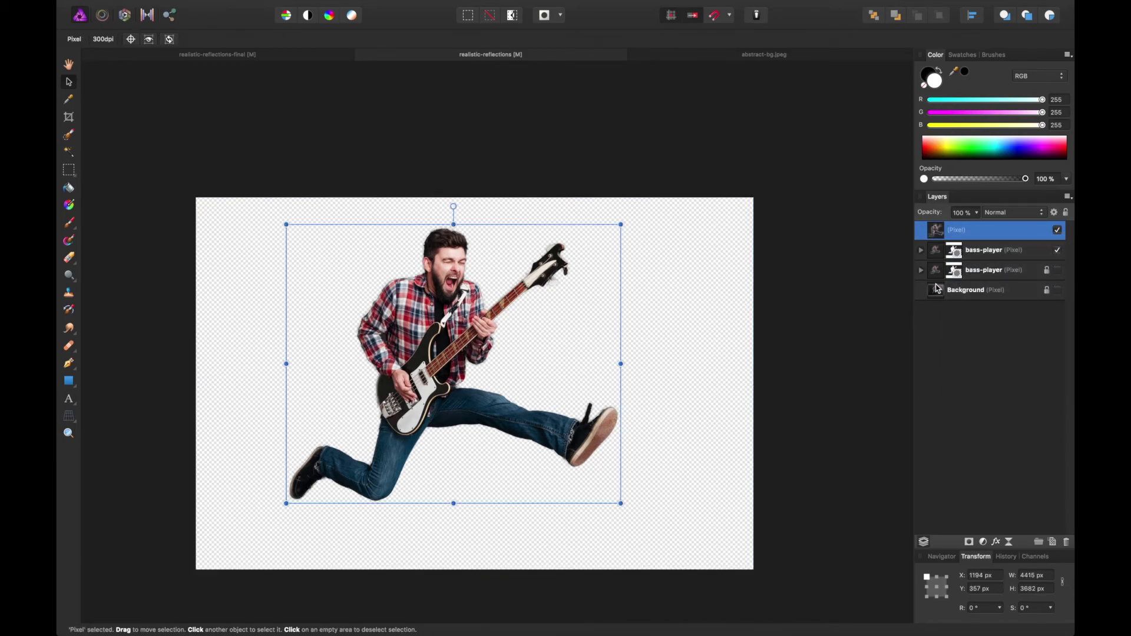
left_click(836, 283)
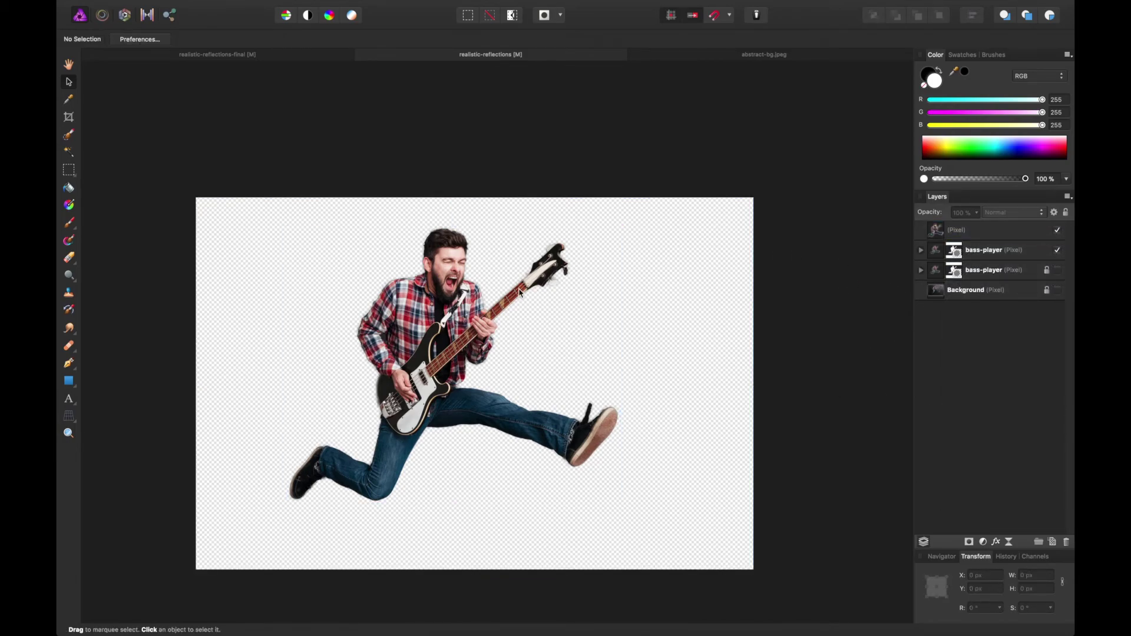
left_click_drag(520, 293, 548, 295)
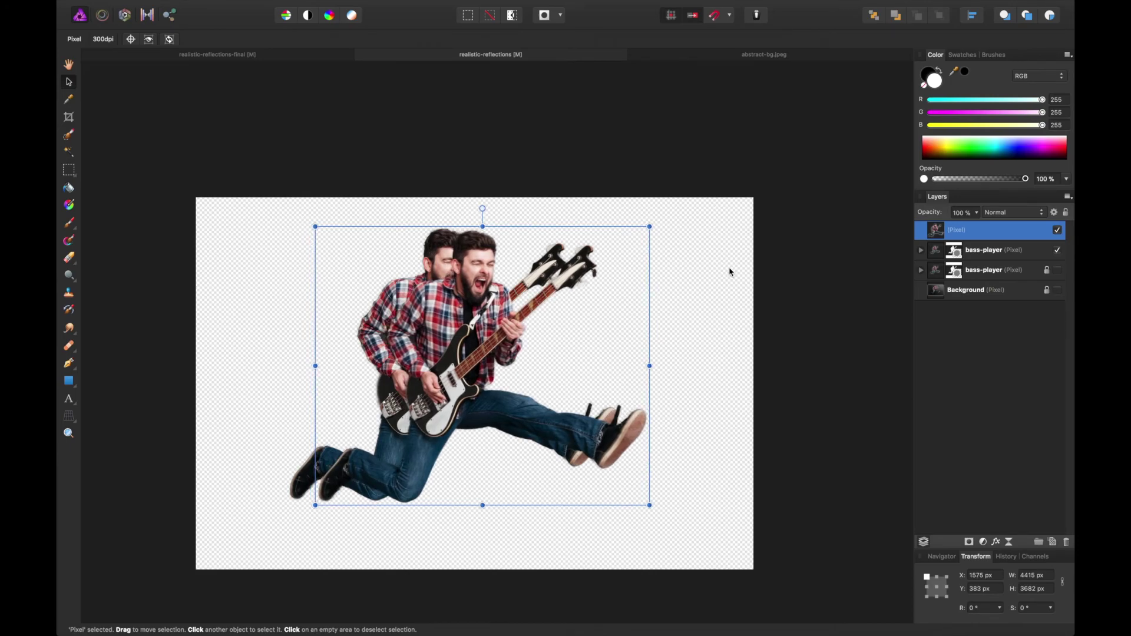
key("super+z")
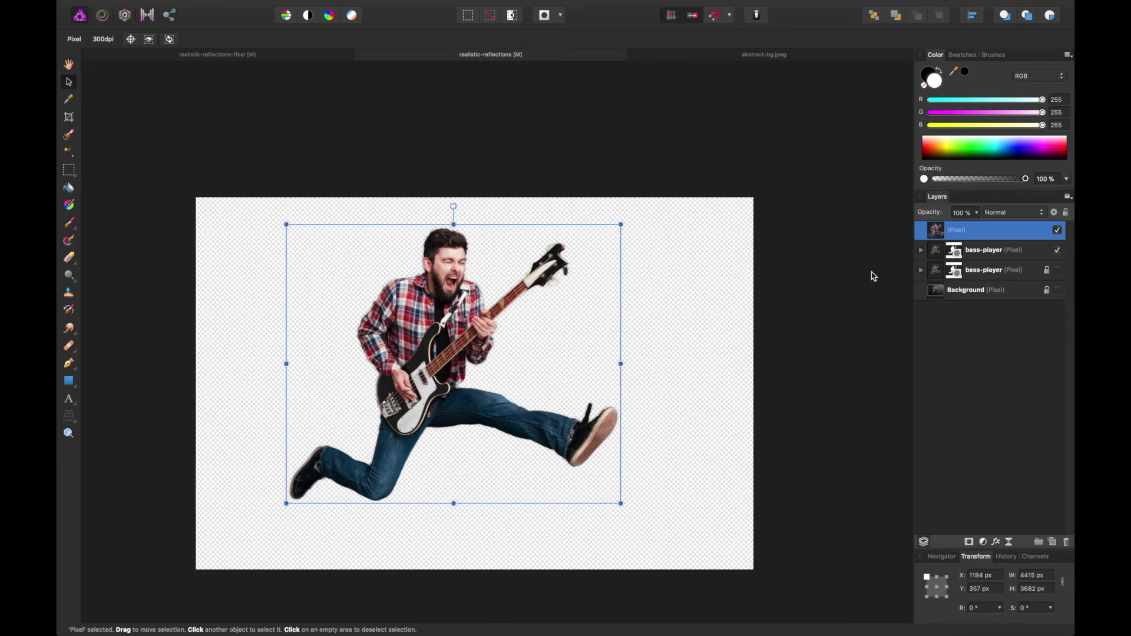
left_click(1057, 251)
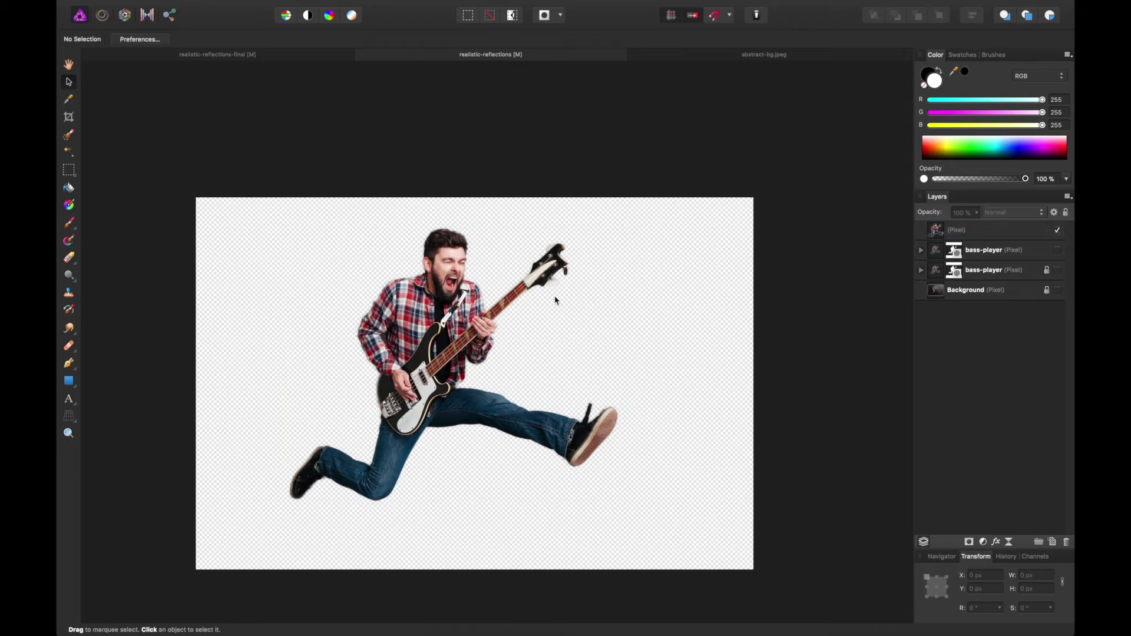
Step: Move the merged cutout rightward to about X 1646 px and compare it with the masked bass-player layer by switching their visibility
left_click_drag(526, 293, 560, 293)
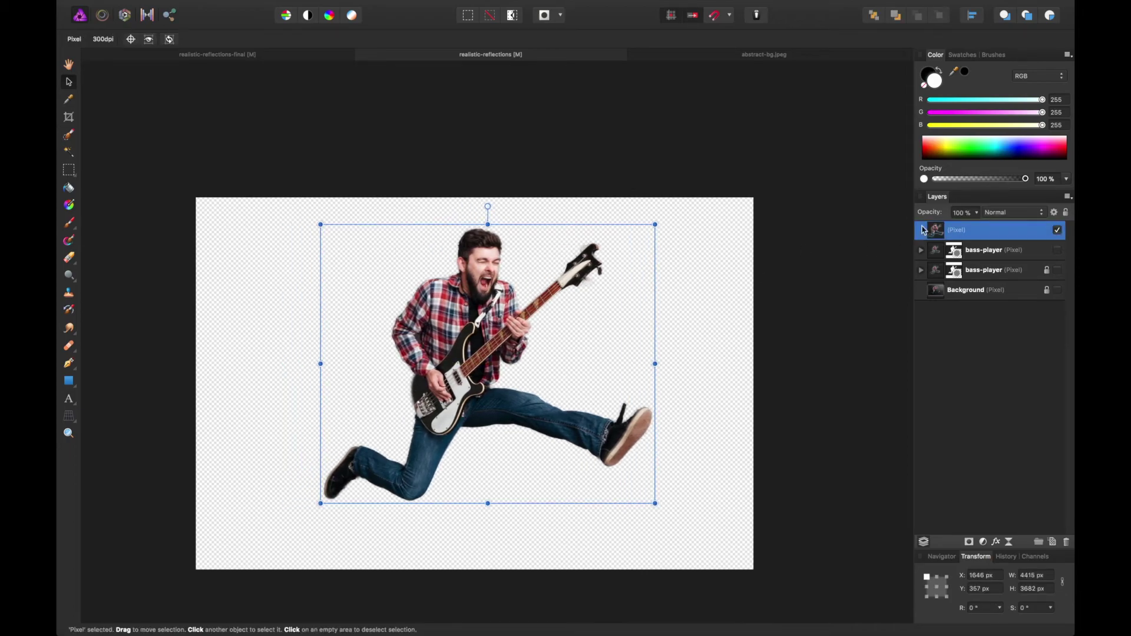
left_click(1013, 253)
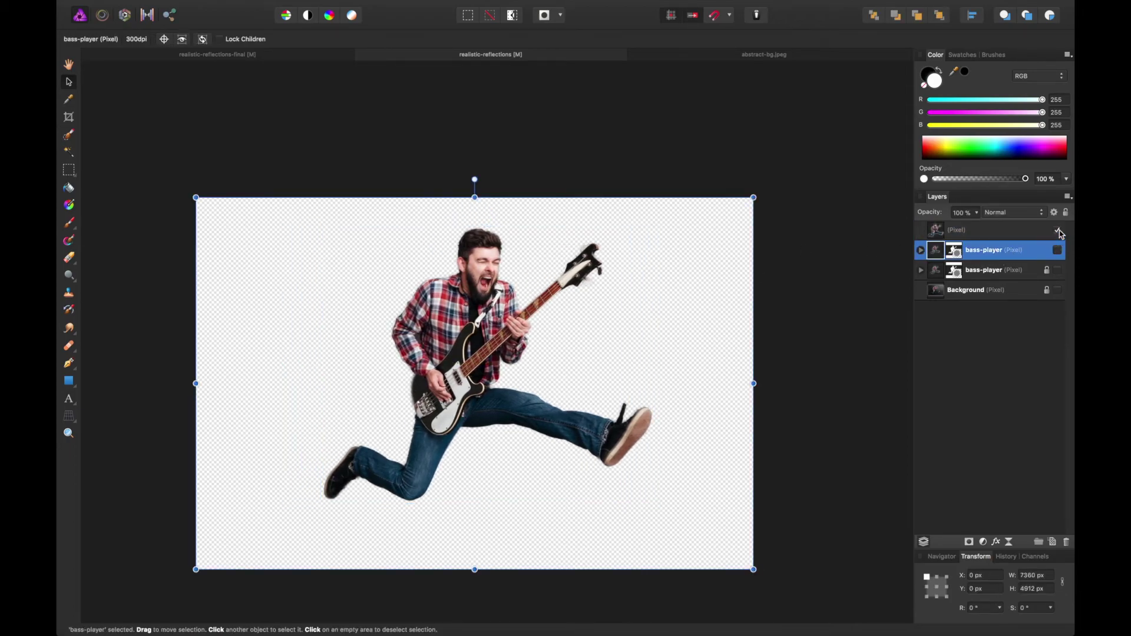
left_click(1058, 231)
left_click(1058, 249)
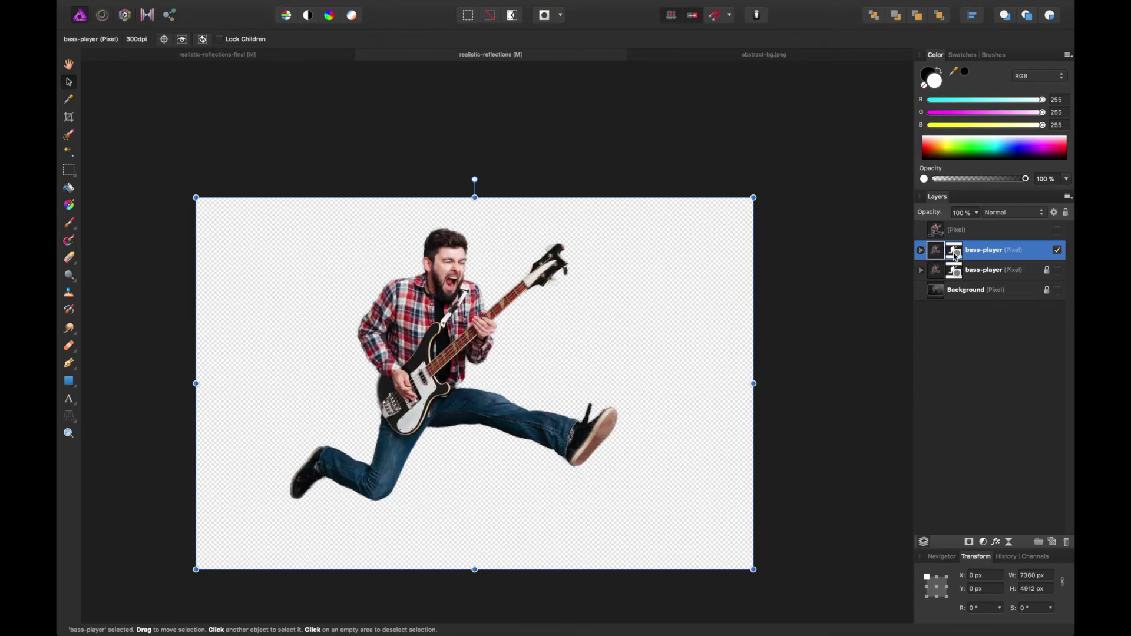
left_click(1052, 235)
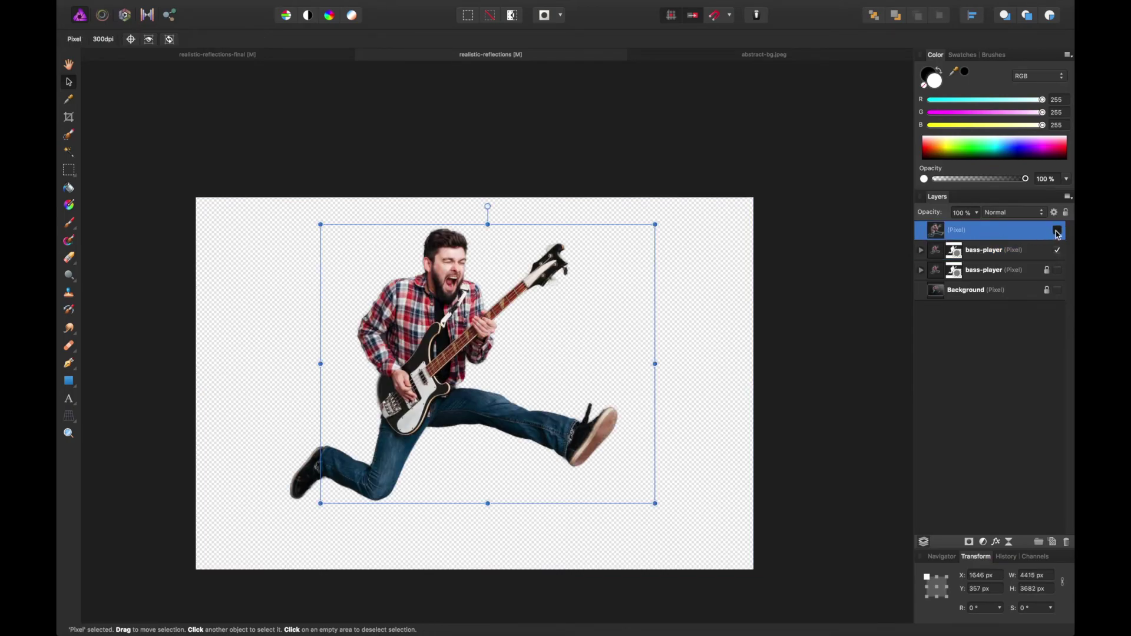
left_click(1057, 250)
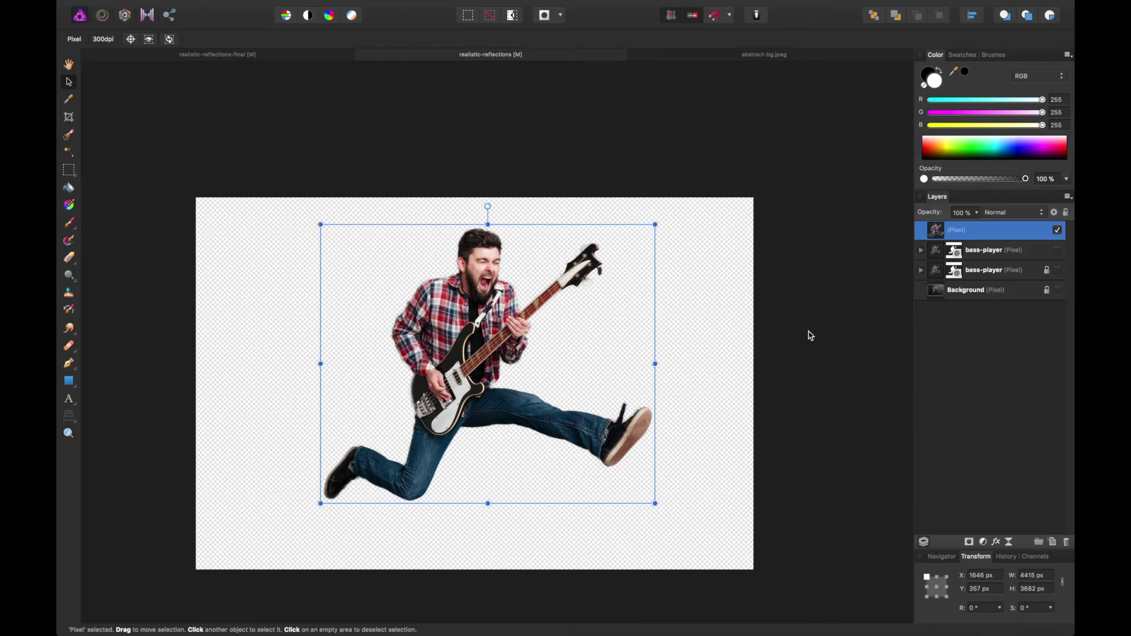
Step: Scale the merged cutout down proportionally to about 3198 × 2667 px and move it into the upper middle of the canvas
left_click(765, 334)
left_click_drag(513, 326, 506, 323)
left_click(689, 391)
left_click(567, 283)
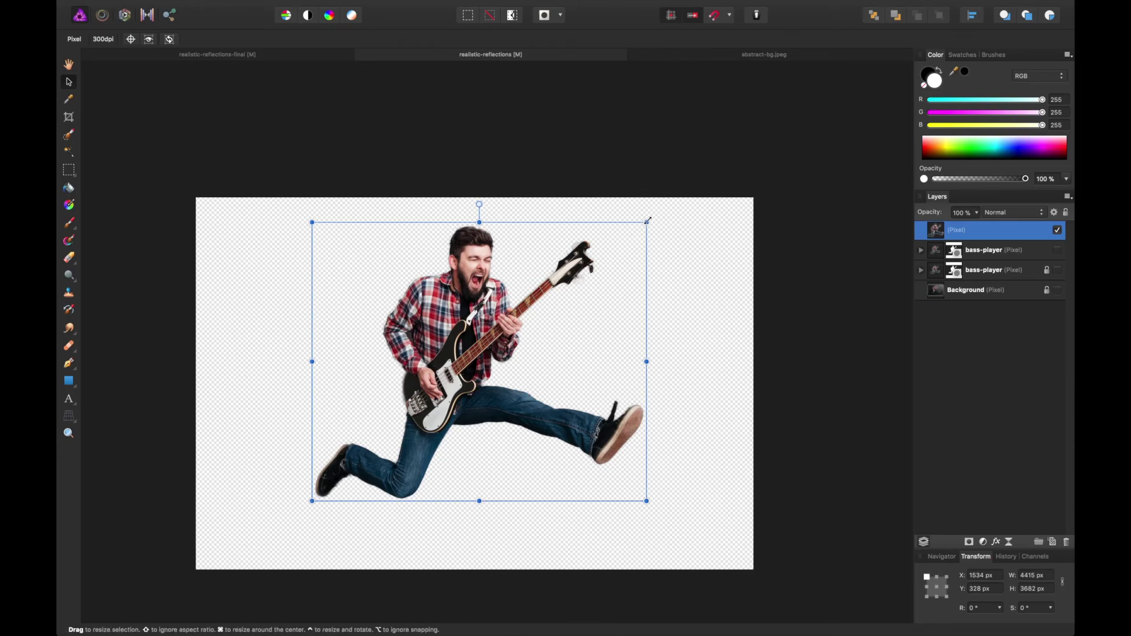
left_click_drag(647, 221, 531, 268)
left_click_drag(407, 377, 455, 307)
Step: Fine-tune the cutout's position near the canvas's upper edge to about X 2198 px, Y 358 px
left_click(681, 321)
key("space")
left_click_drag(638, 381, 646, 361)
left_click(532, 341)
key("shift+Up")
key("Down")
key("Down")
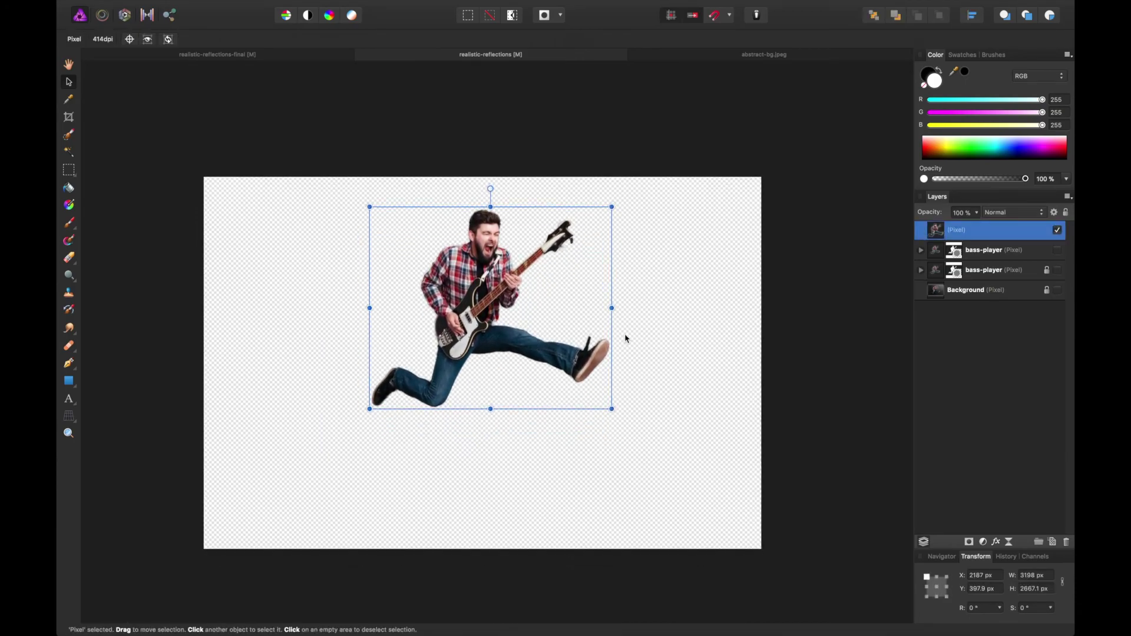
left_click(630, 335)
left_click_drag(523, 318, 523, 315)
left_click(697, 339)
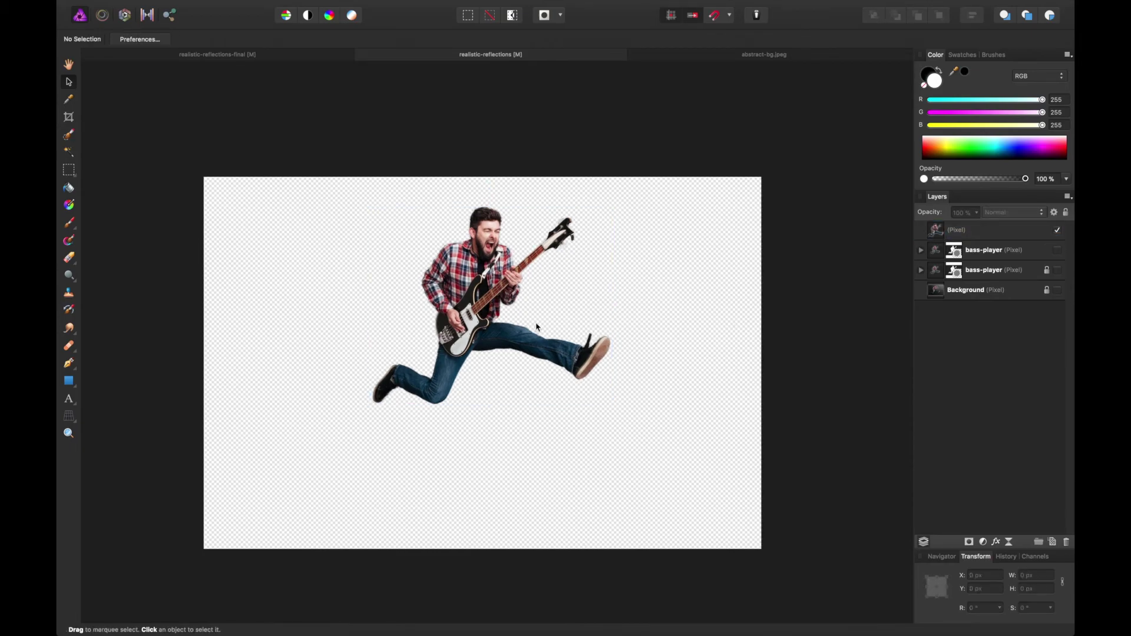
Step: Duplicate the merged cutout layer and flip the copy vertically
left_click(496, 313)
key("super+j")
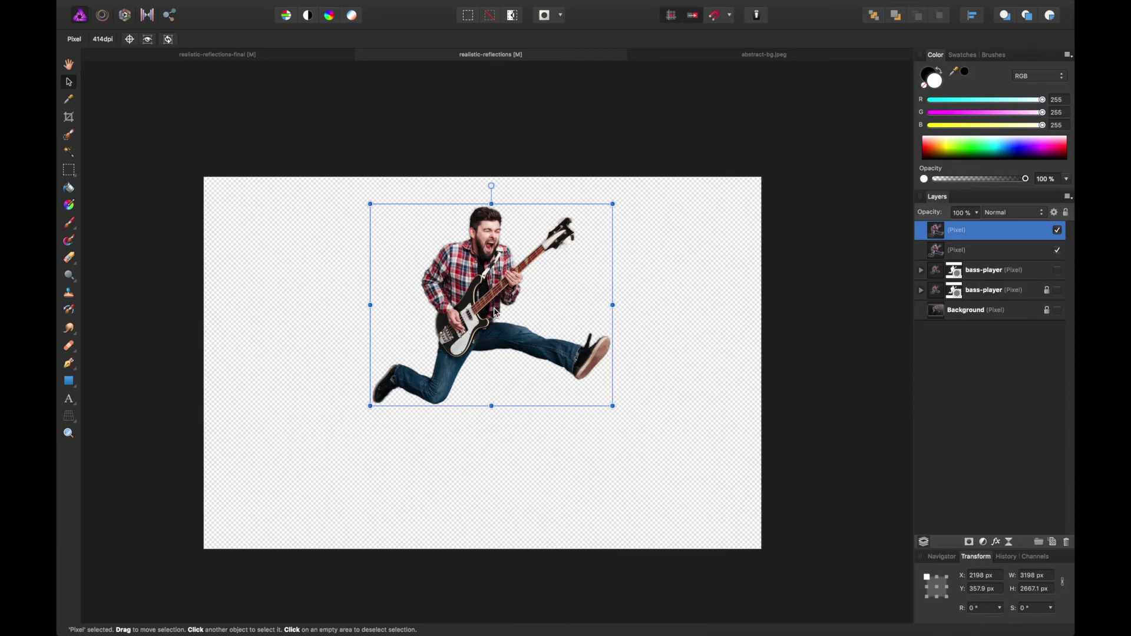
right_click(485, 253)
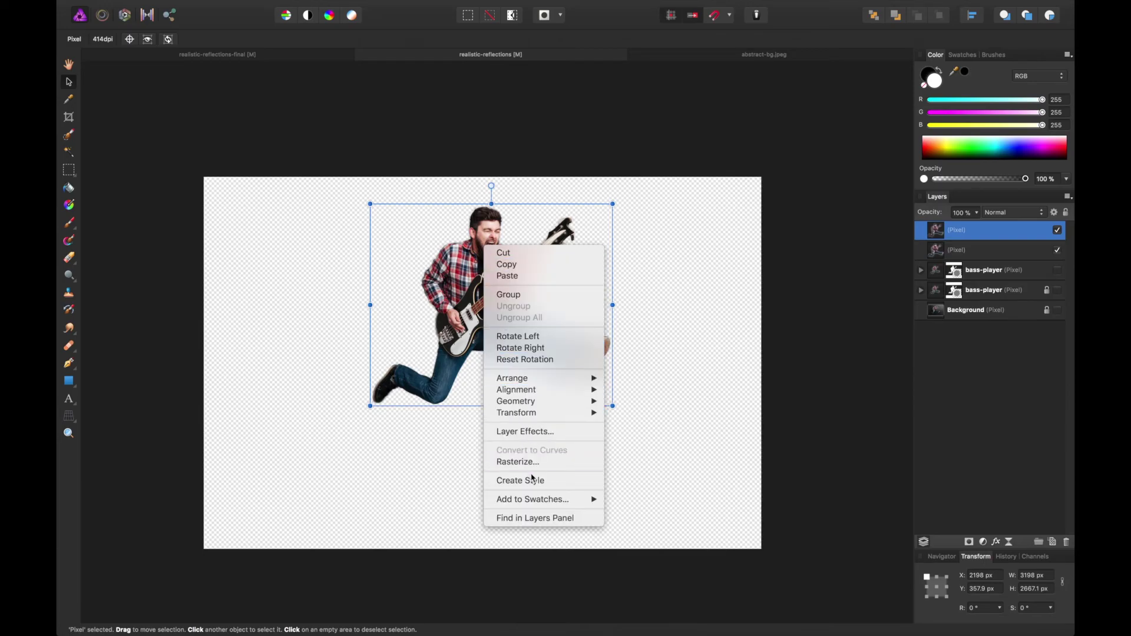
mouse_move(549, 420)
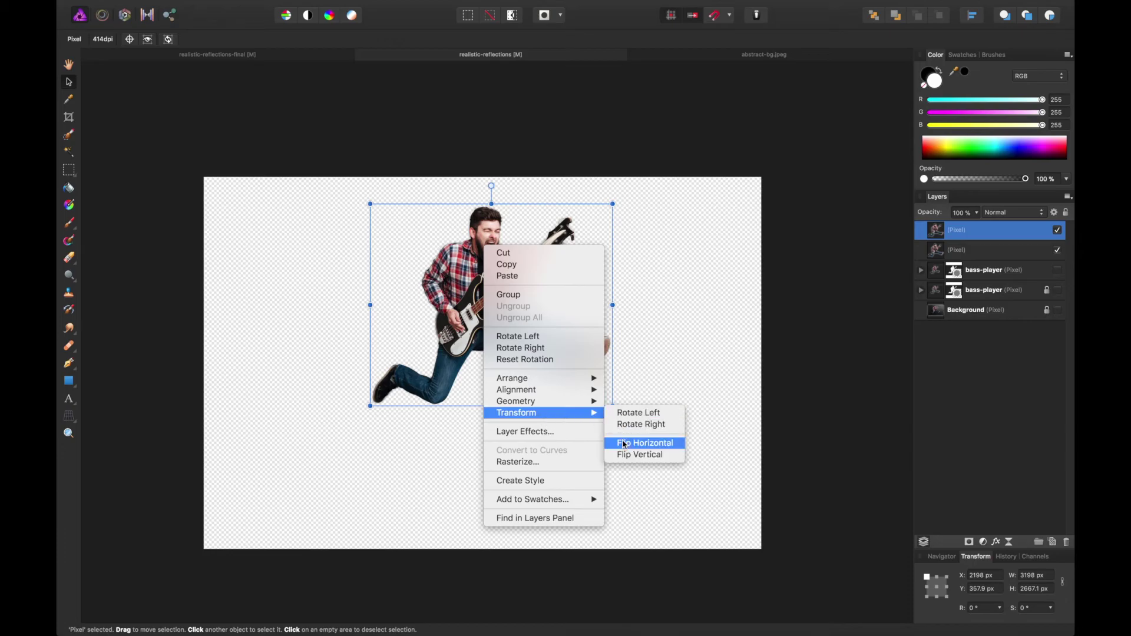
left_click(626, 455)
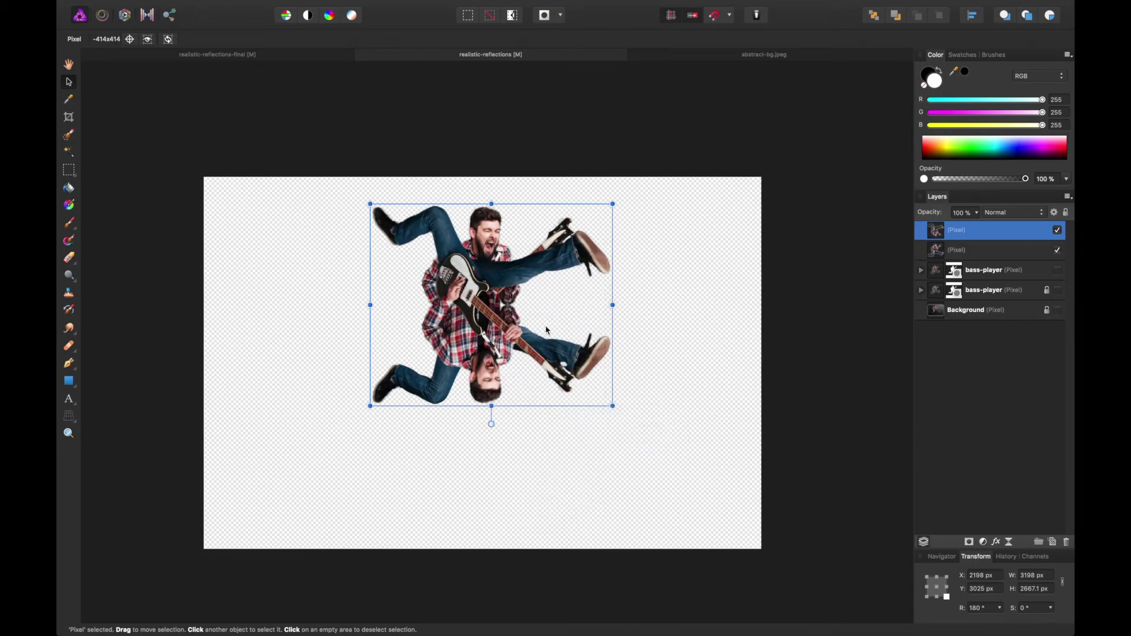
Step: Move the flipped copy straight below the original and squash it to about 1345 px high, ending at the canvas's lower edge
left_click_drag(532, 279, 510, 514)
scroll(513, 485, "down", 2)
scroll(514, 490, "down", 3)
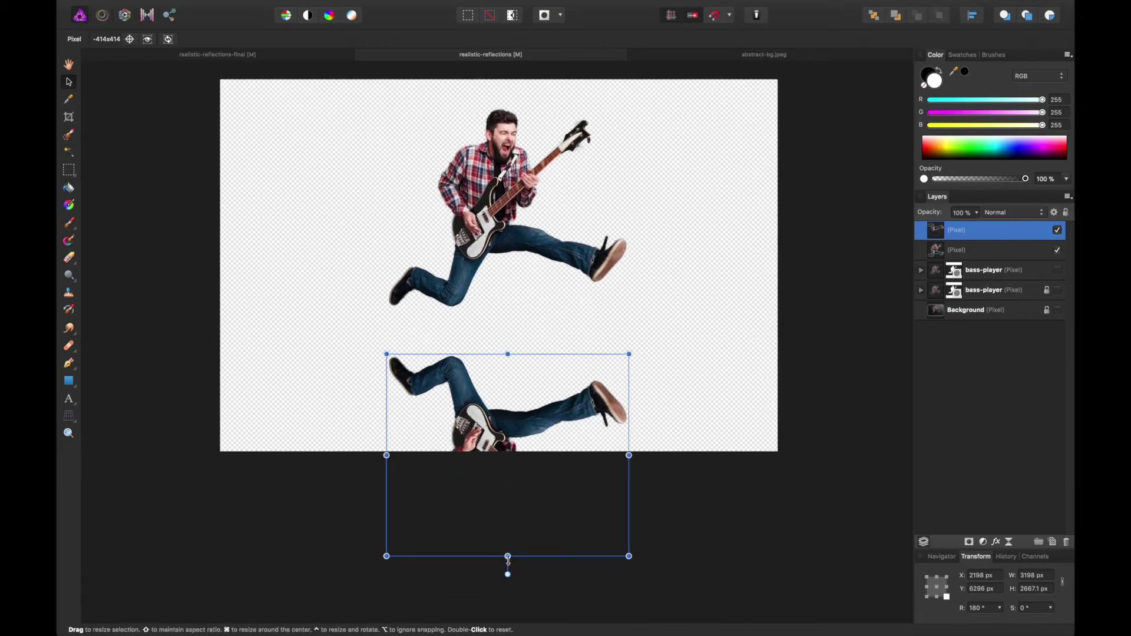
left_click_drag(508, 561, 521, 461)
mouse_move(522, 401)
left_mouse_down()
mouse_move(522, 391)
mouse_move(522, 400)
left_mouse_up()
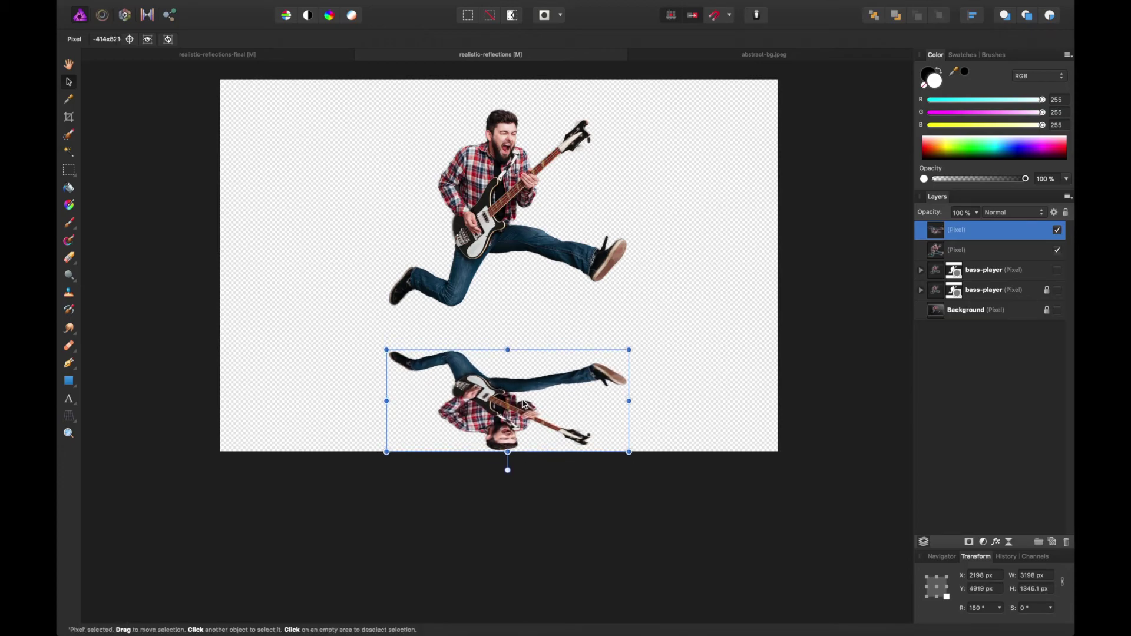
left_click(720, 345)
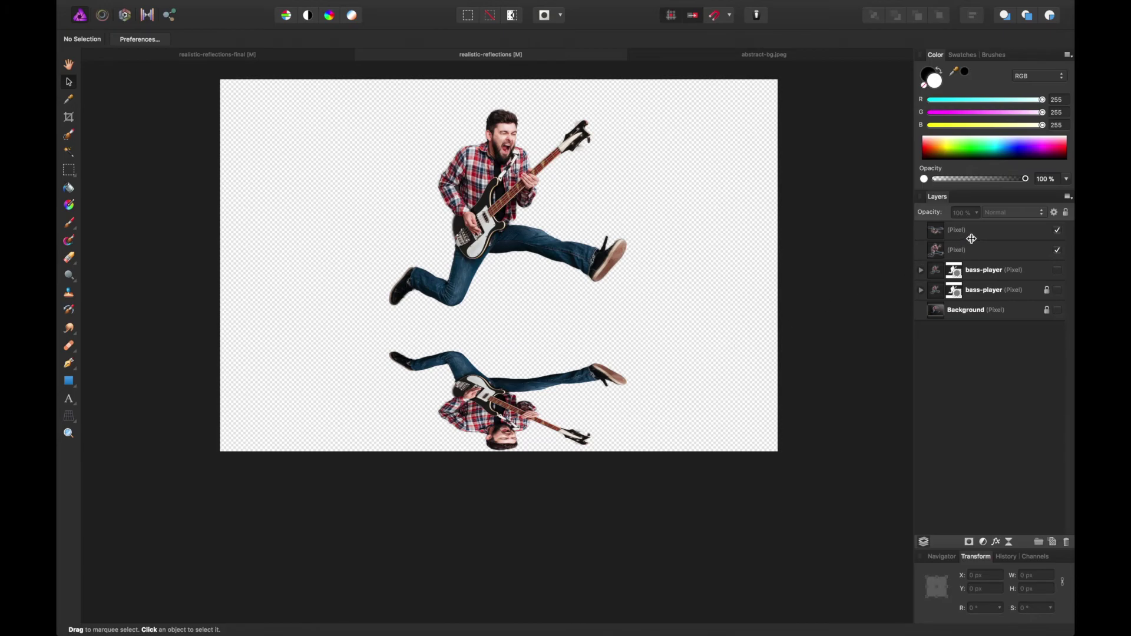
scroll(624, 261, "up", 1)
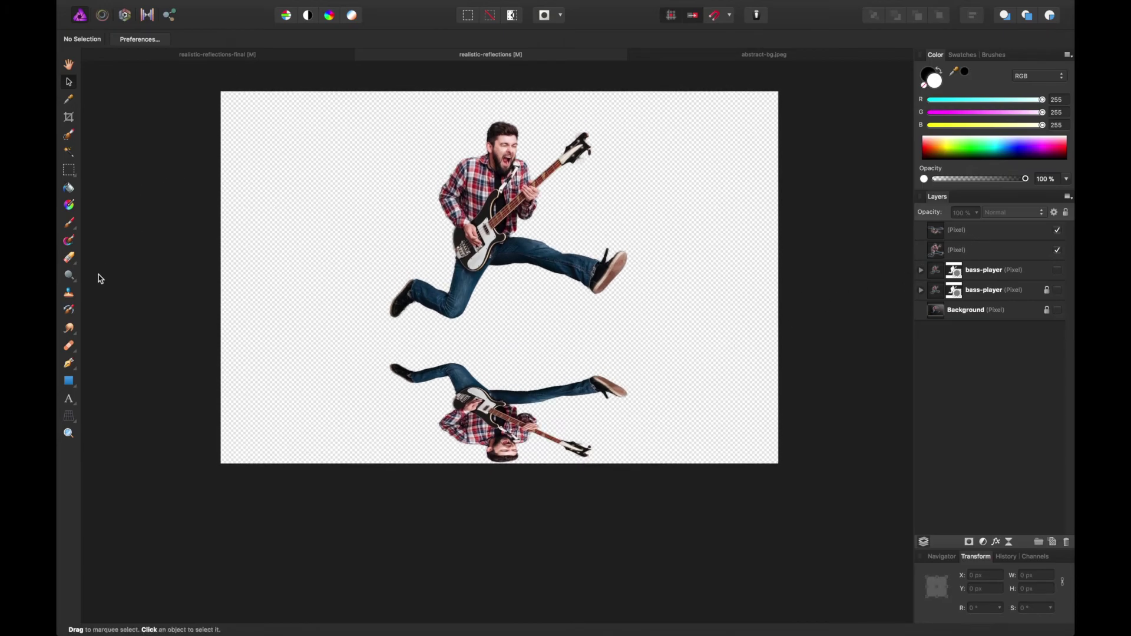
Step: Draw a rectangle about 7450 × 5153 px covering the canvas behind both cutouts and fill it with black
left_click(69, 382)
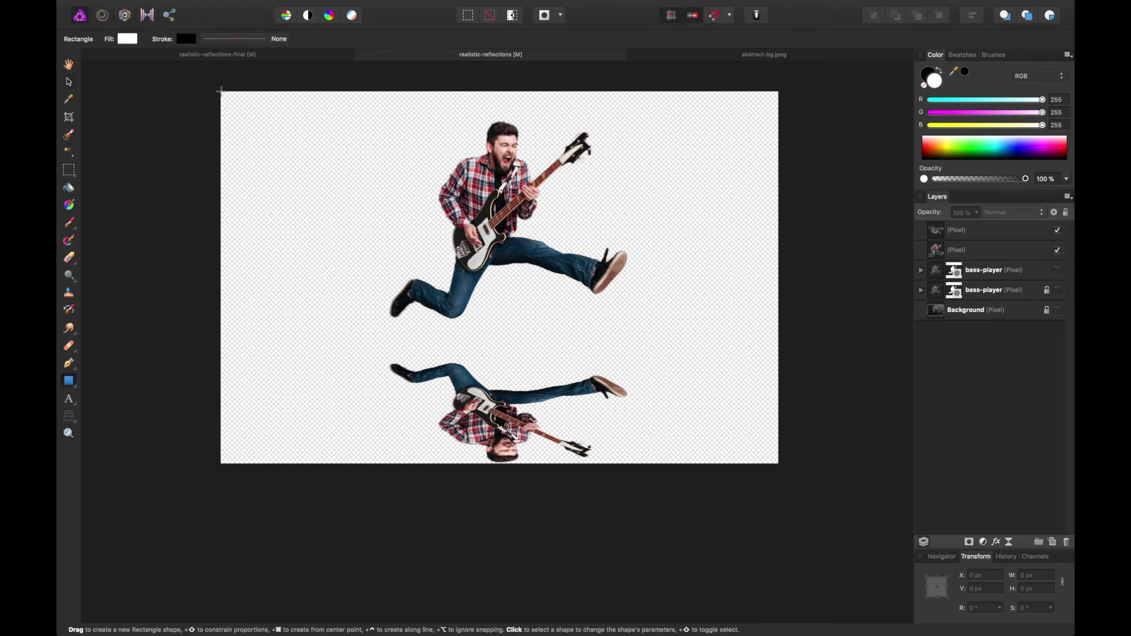
left_click_drag(221, 90, 786, 479)
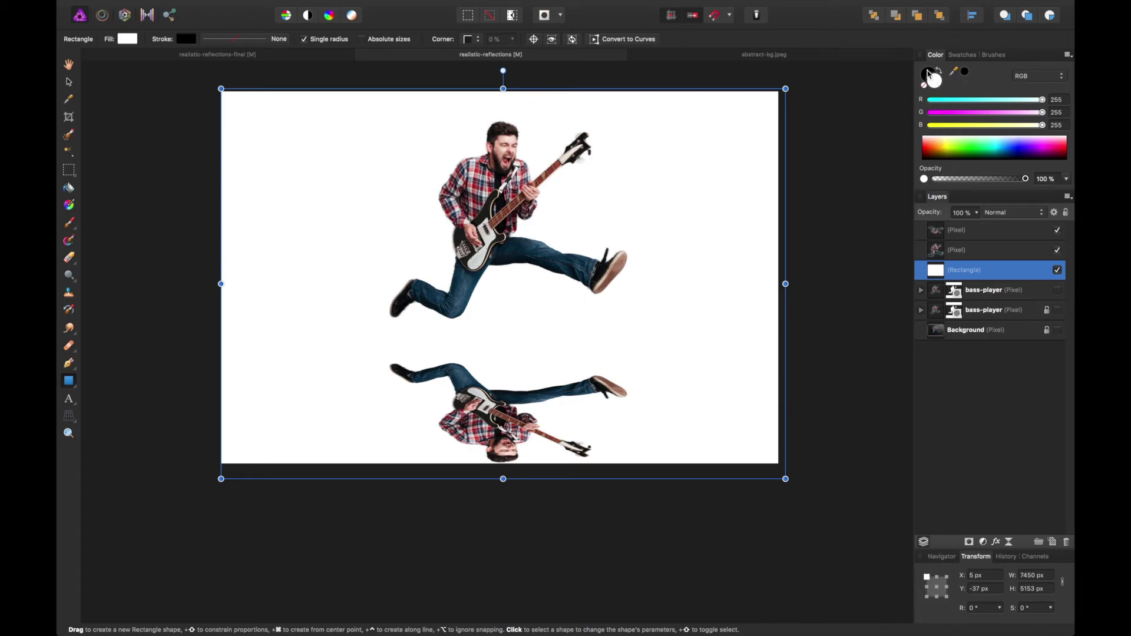
left_click_drag(942, 142, 912, 173)
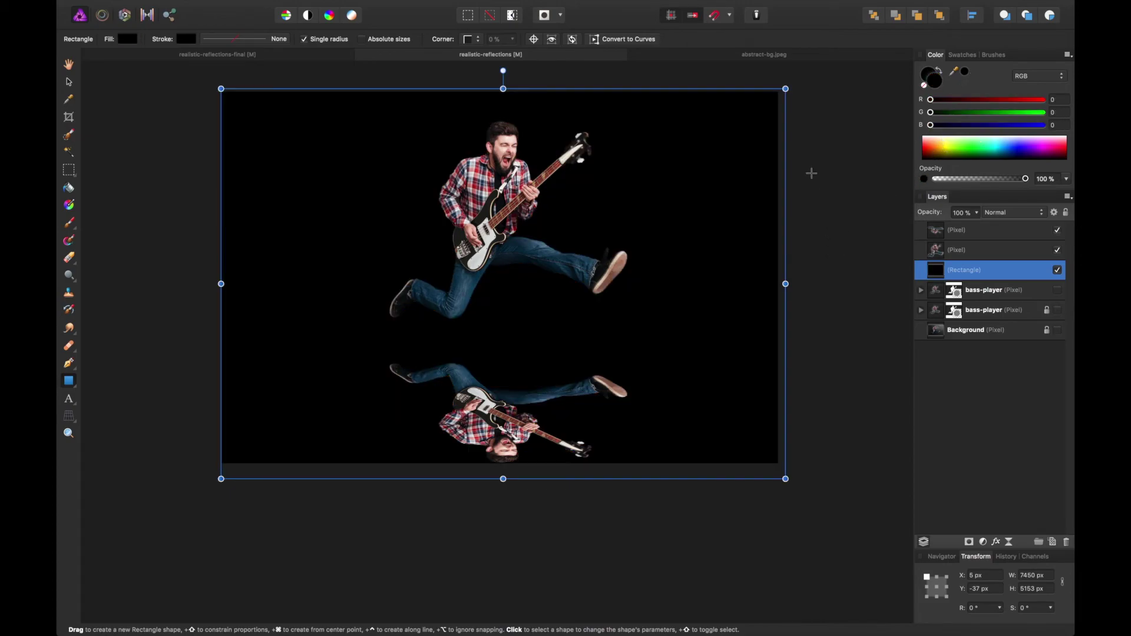
key("v")
left_click(826, 159)
left_click_drag(822, 184, 839, 186)
Step: Scale the upright cutout down to about 2836 × 2365 px and reposition it at about X 2416 px, Y 506 px
left_click_drag(536, 182, 544, 182)
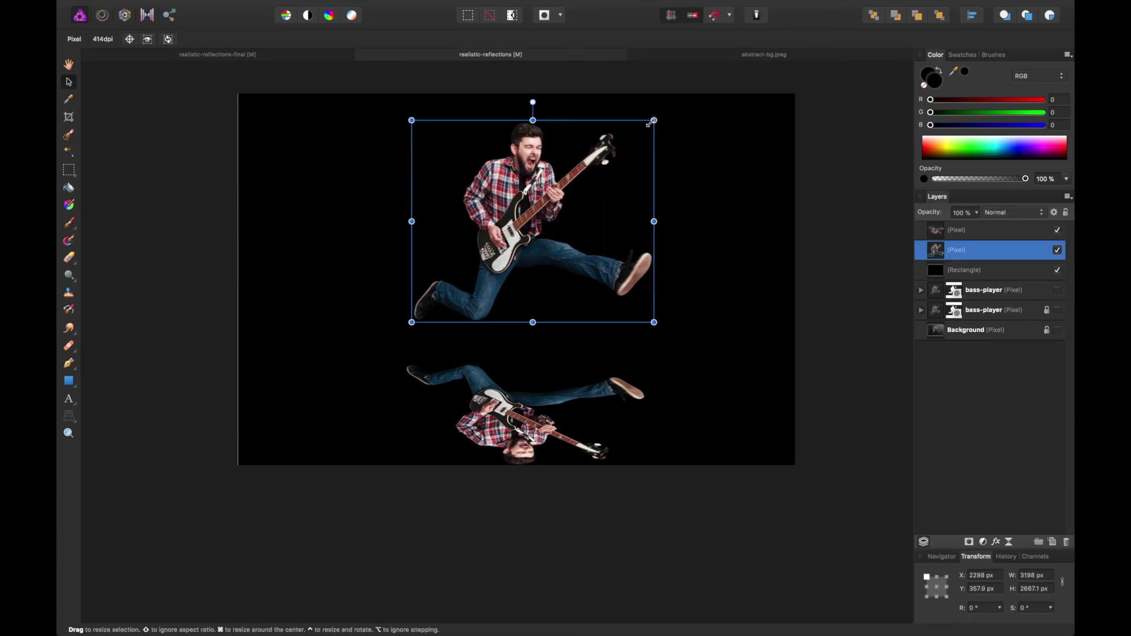
left_click_drag(653, 122, 626, 143)
left_click_drag(540, 203, 550, 191)
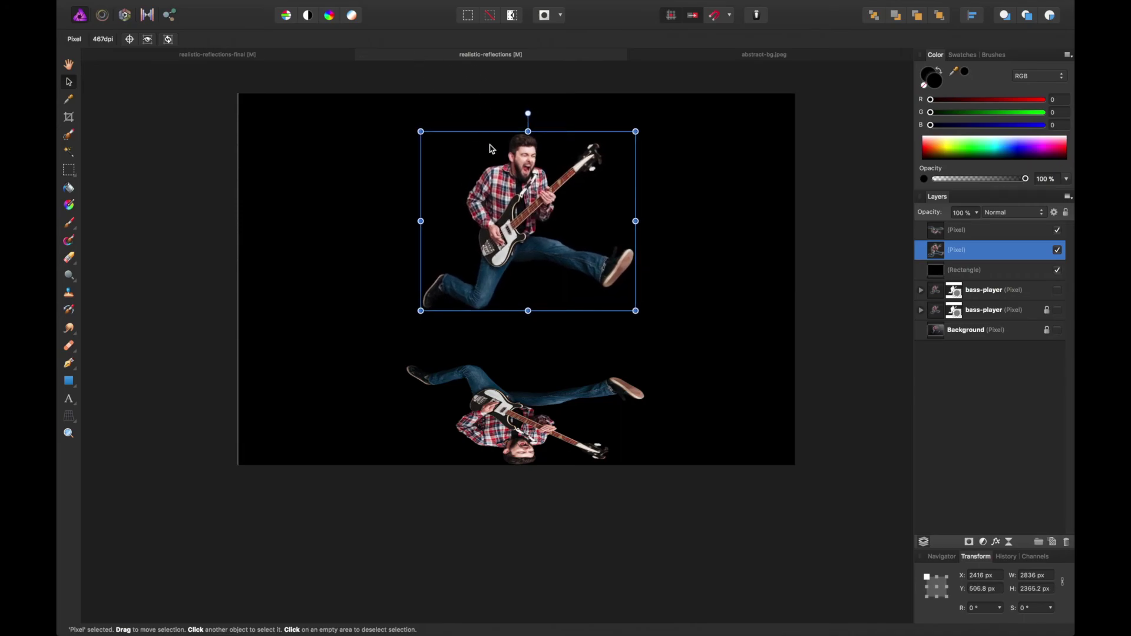
Step: Add a vertical guide at 3680 px and a horizontal guide at 2456 px with the Guides Manager
mouse_move(357, 5)
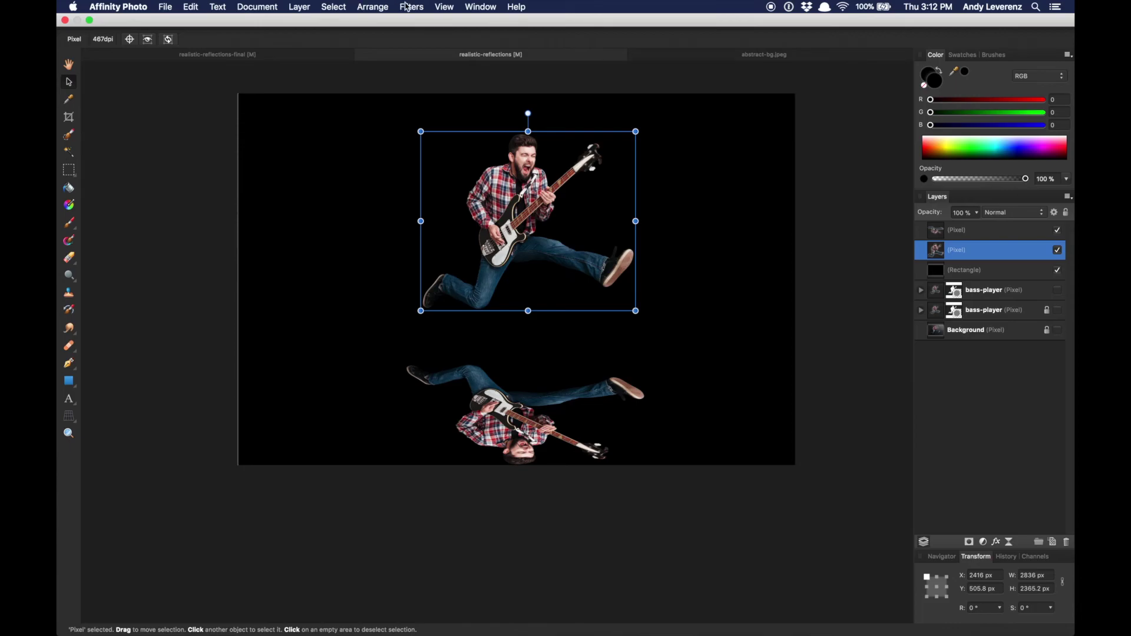
left_click(445, 7)
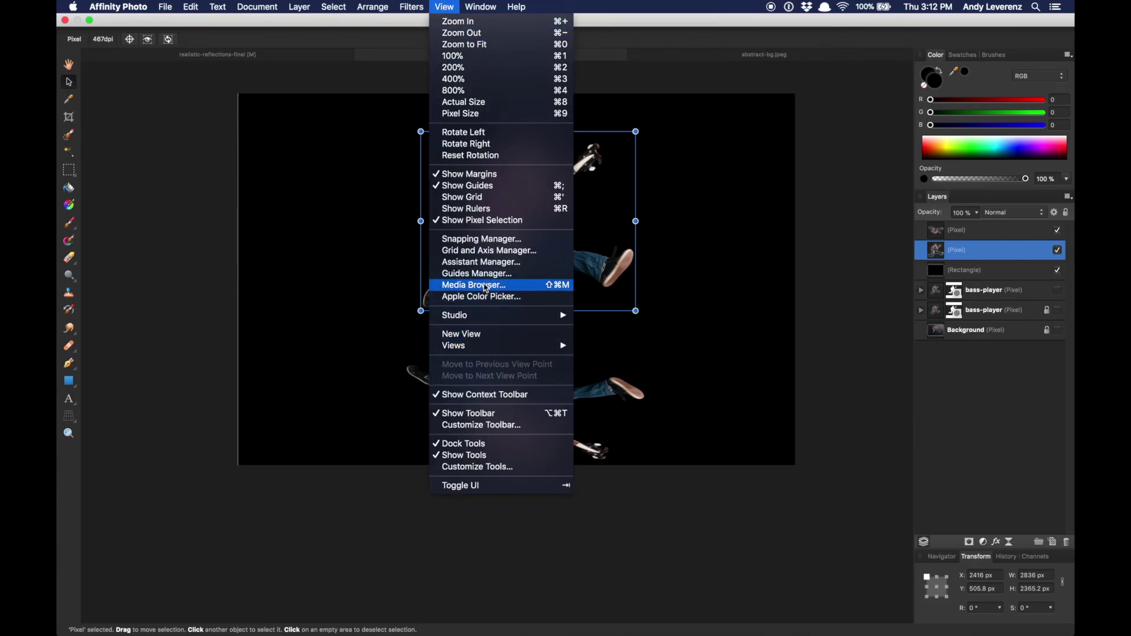
left_click(486, 273)
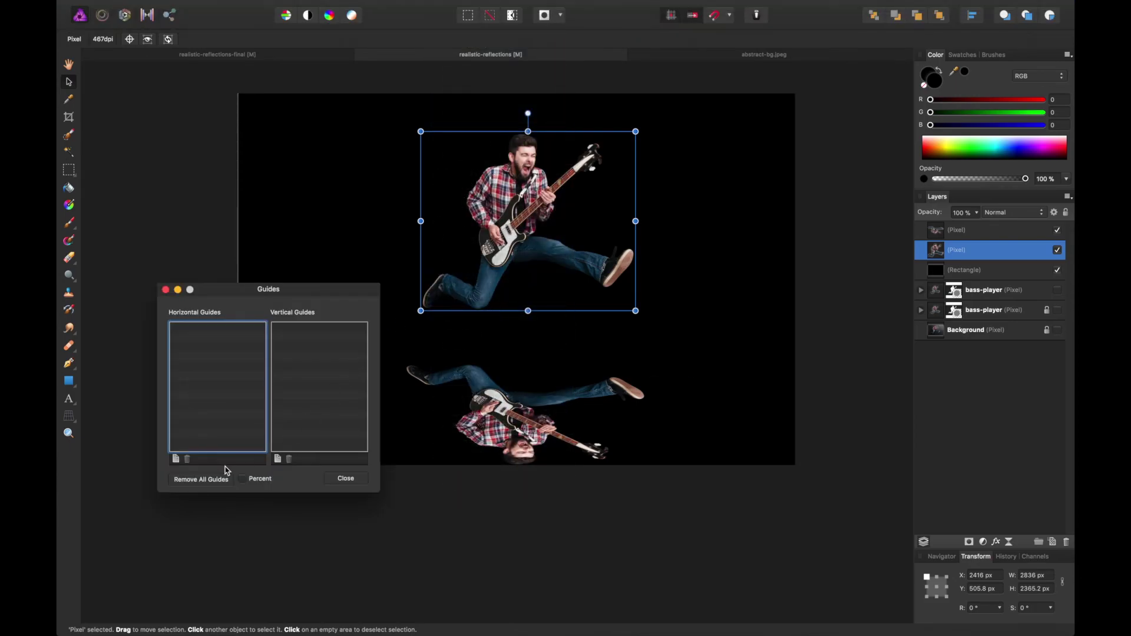
left_click(278, 459)
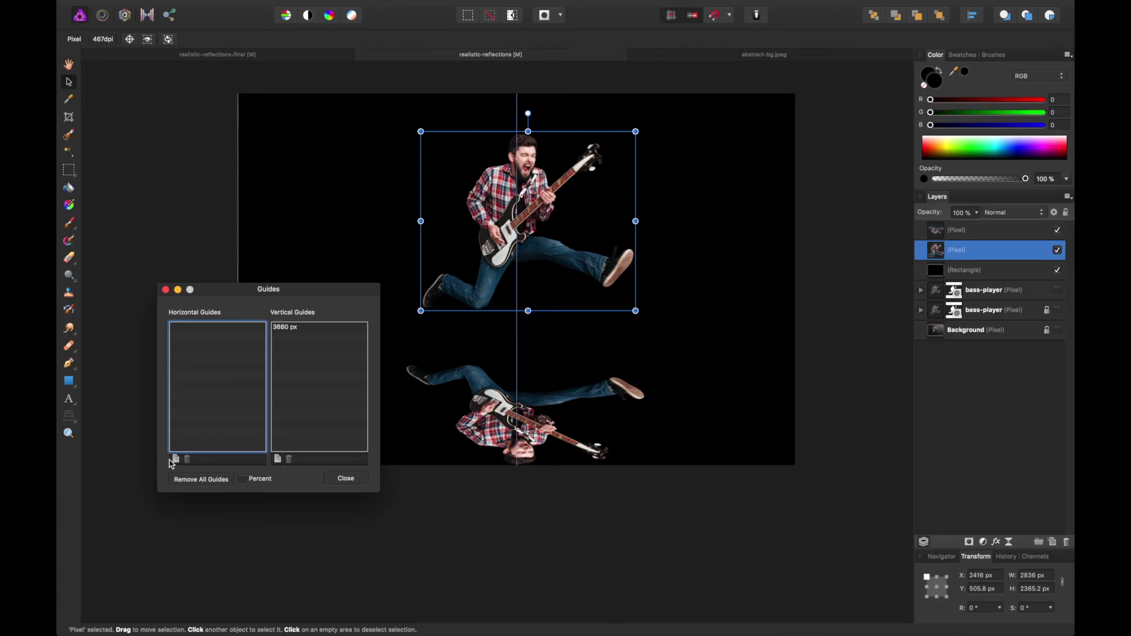
left_click(176, 459)
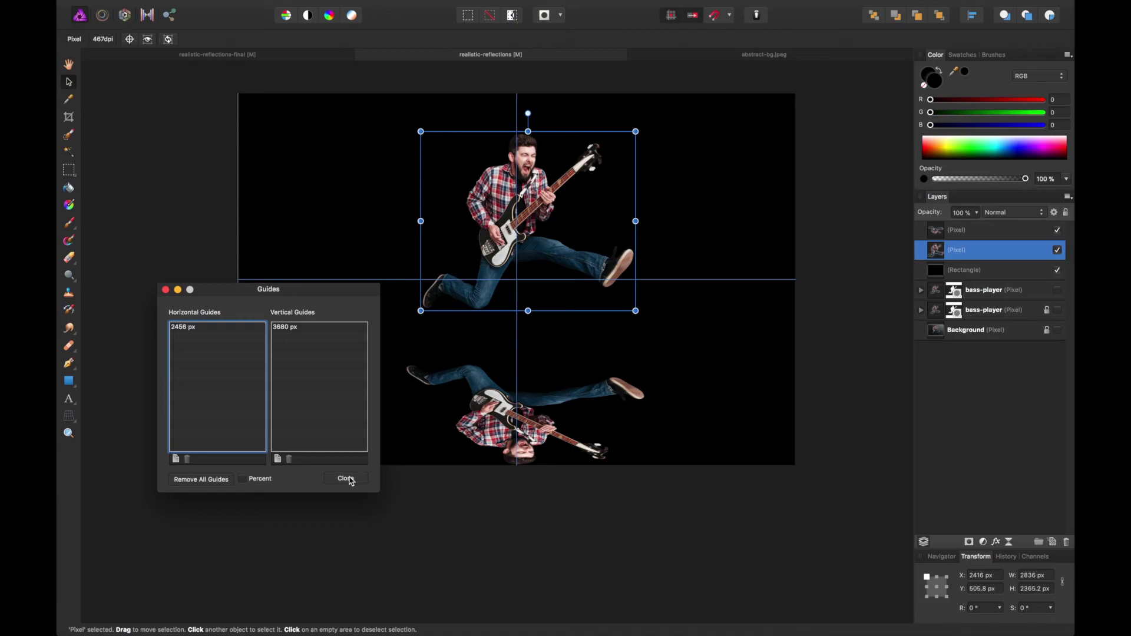
left_click(347, 479)
Step: Centre the upright cutout on the vertical guide at about X 2272 px, Y 515 px, and select the flipped copy
left_click_drag(556, 216, 545, 217)
left_click(730, 18)
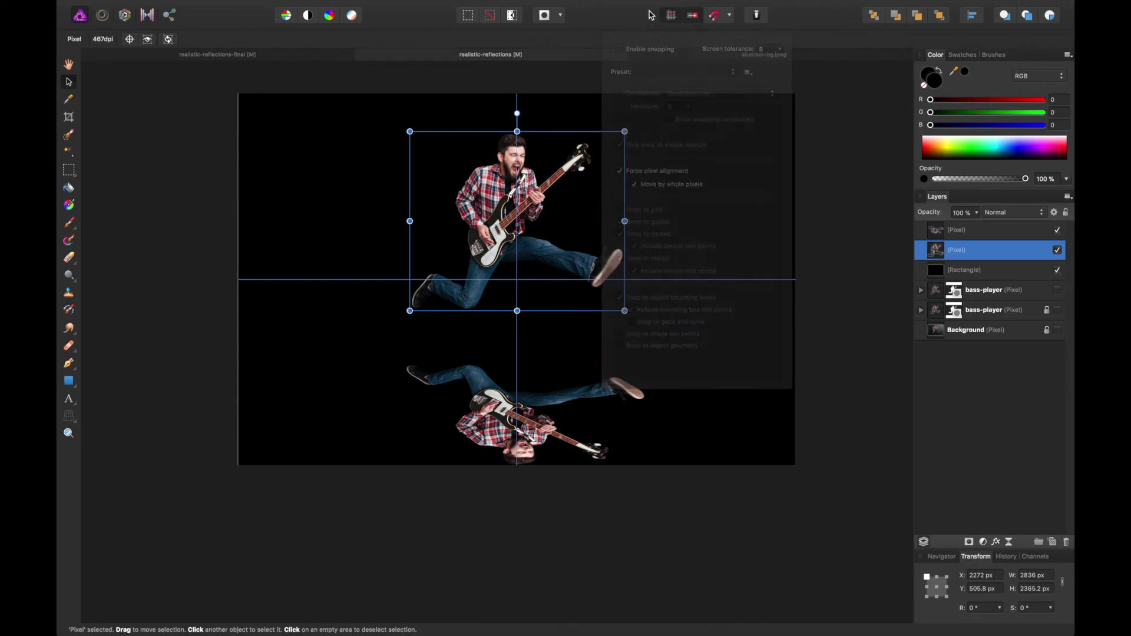
left_click_drag(505, 209, 505, 209)
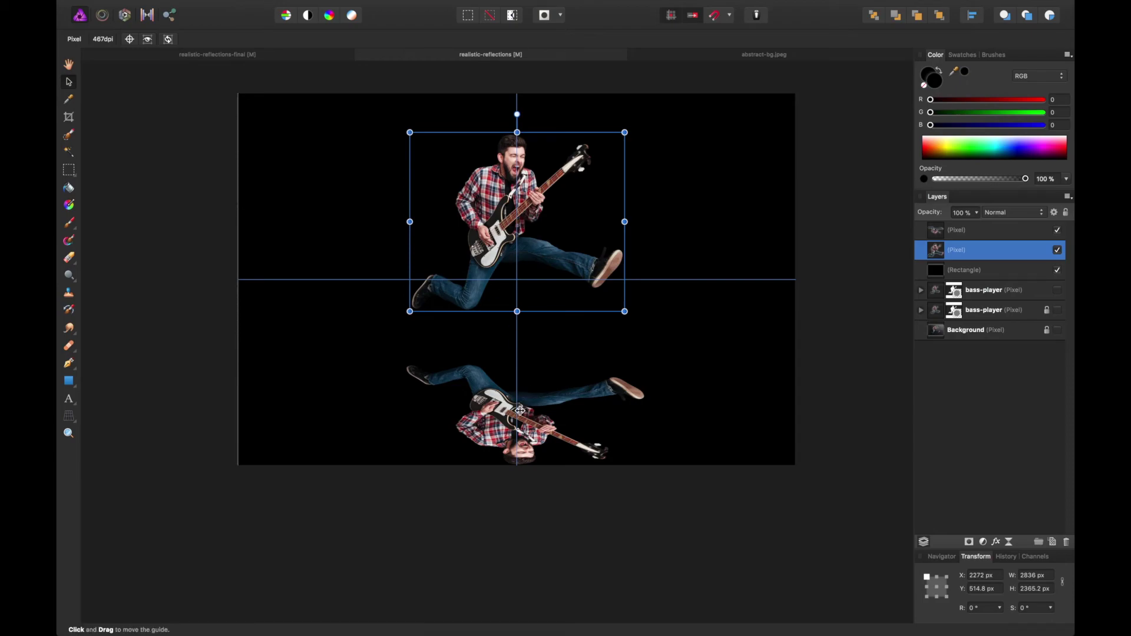
left_click(530, 424)
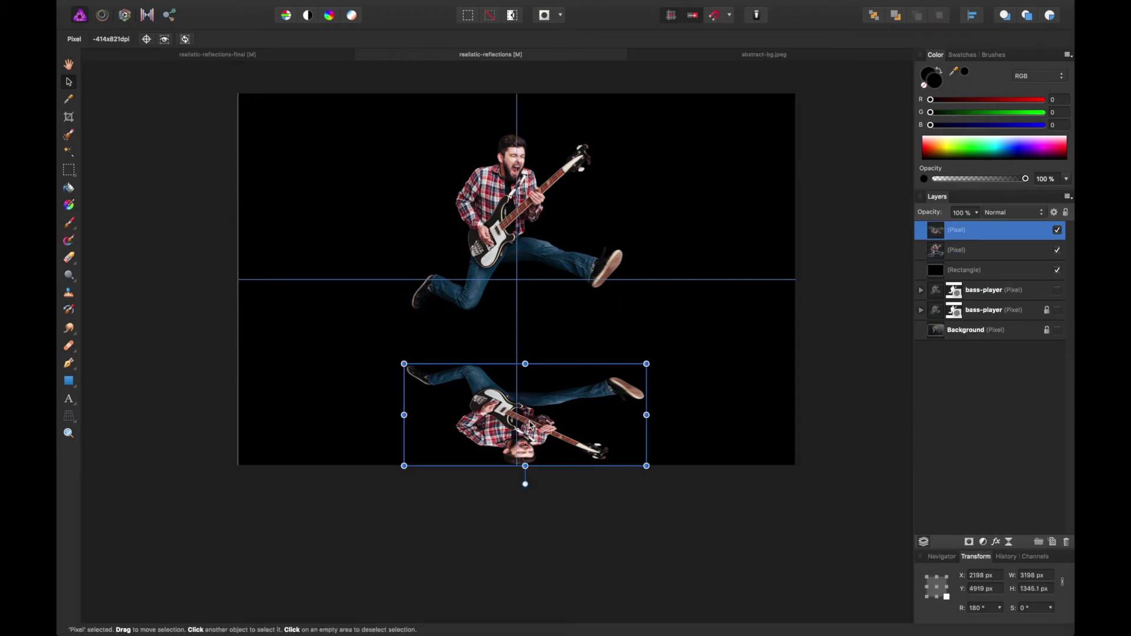
Step: Centre the flipped copy on the vertical guide, scale it to about 2724 × 1146 px, and raise it to about Y 4775 px
left_click_drag(534, 435, 526, 432)
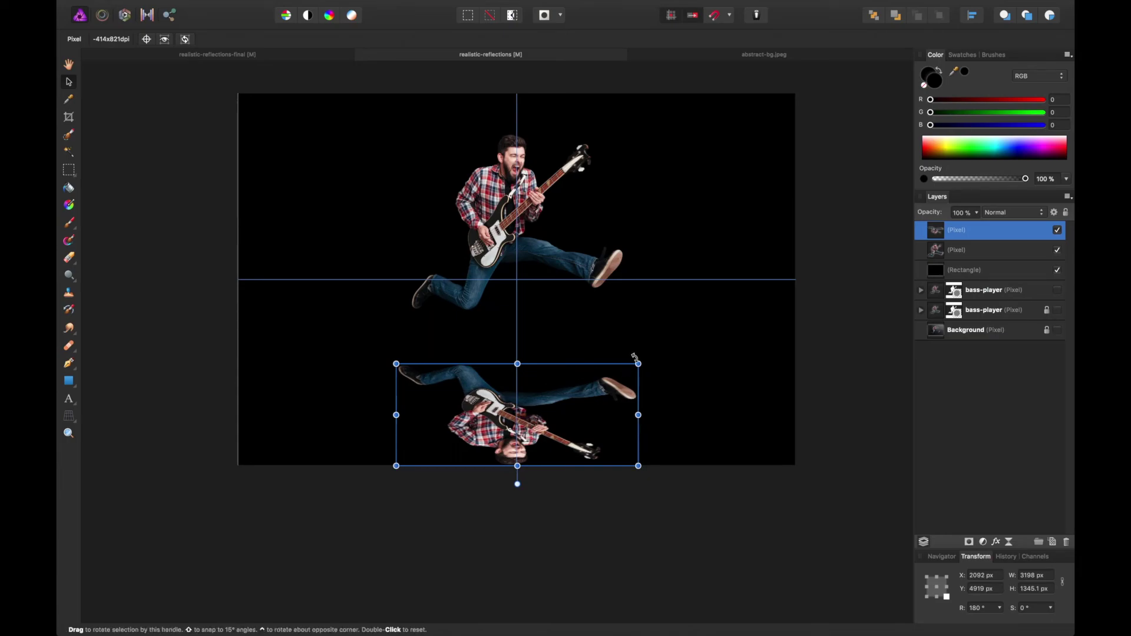
left_click_drag(636, 359, 585, 400)
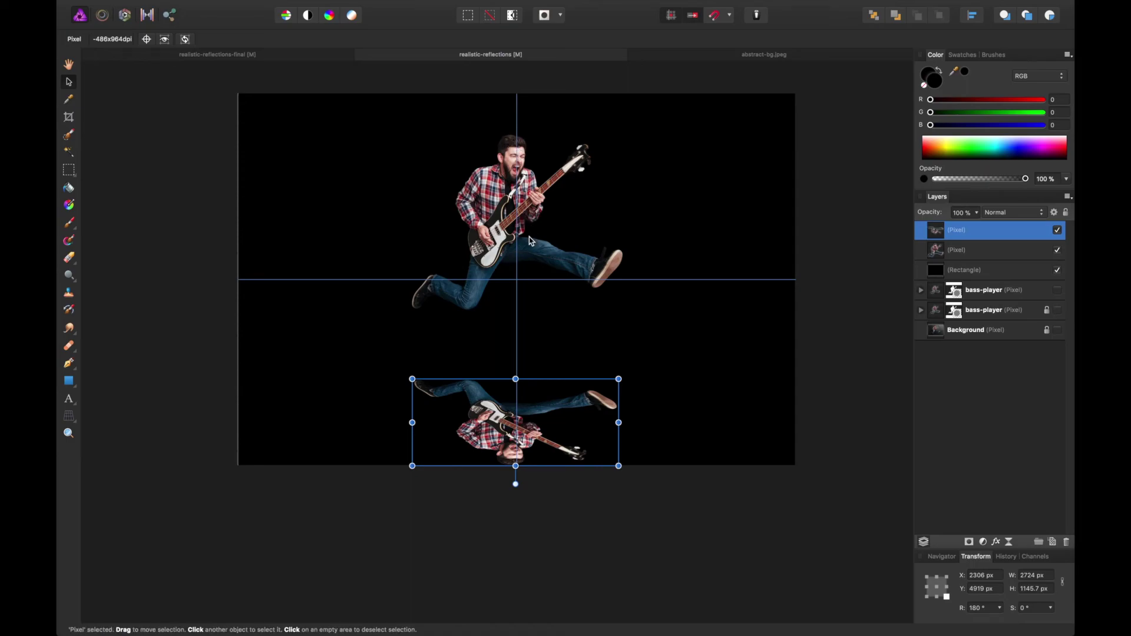
left_click(797, 152)
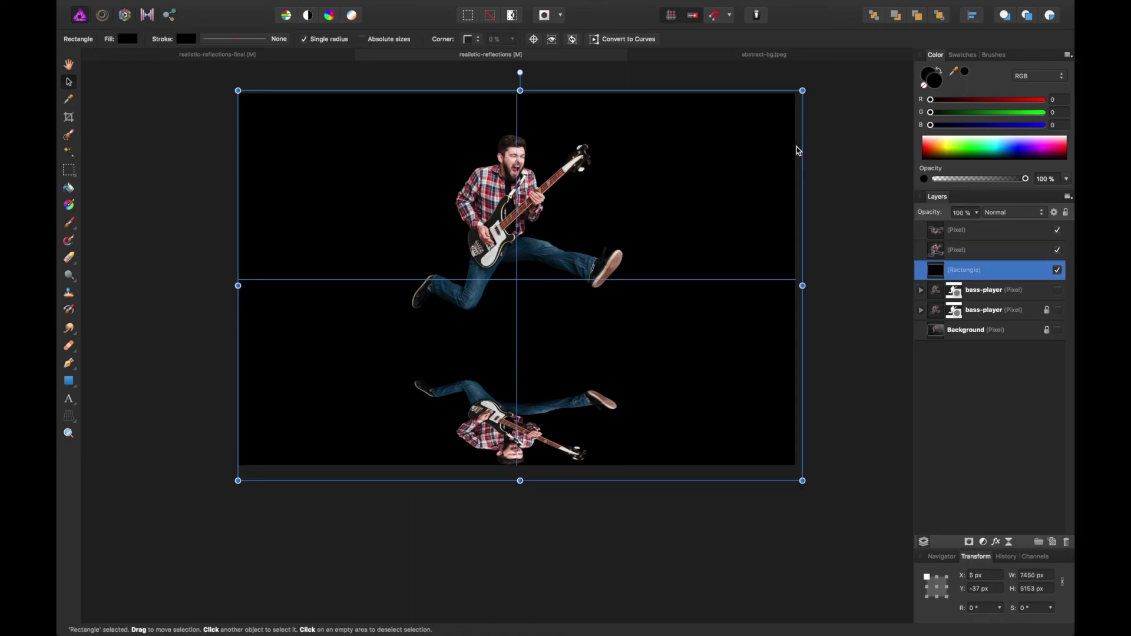
left_click(537, 414)
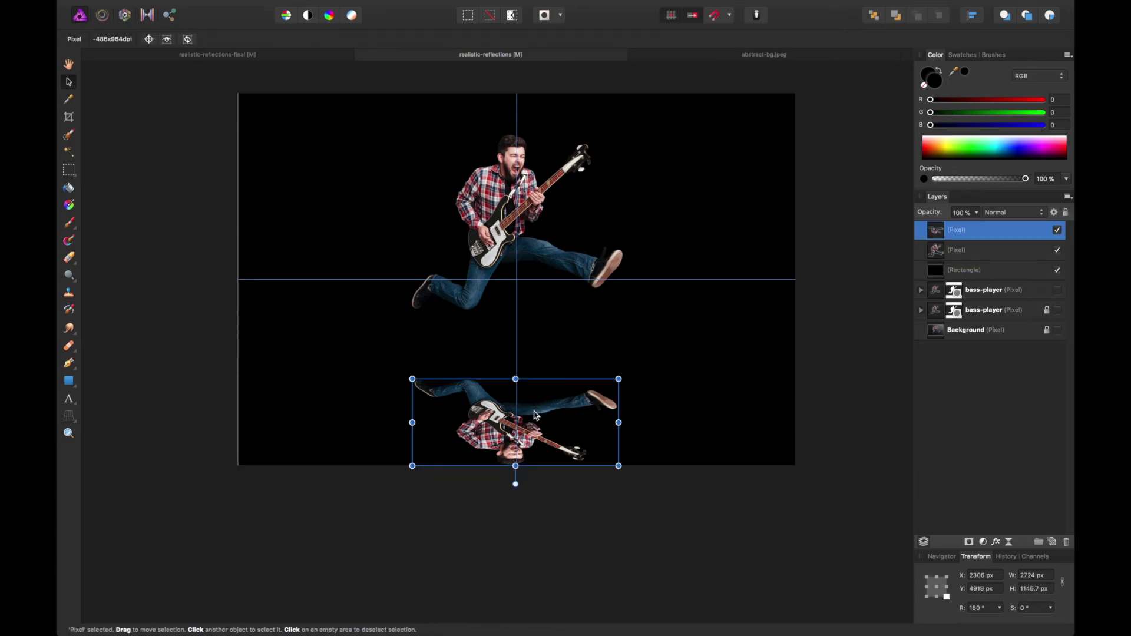
left_click_drag(529, 443, 529, 432)
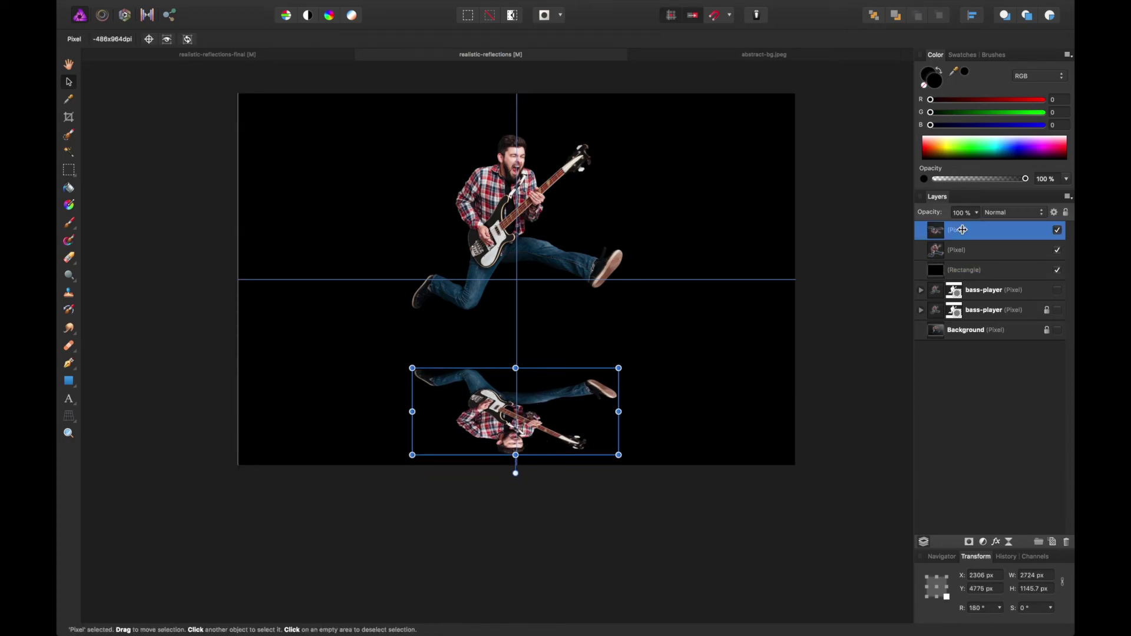
Step: Rename the flipped copy's layer "reflection" and the upright cutout's layer "bass-player"
double_click(963, 230)
type("reflection")
key("Return")
double_click(955, 250)
type("bas")
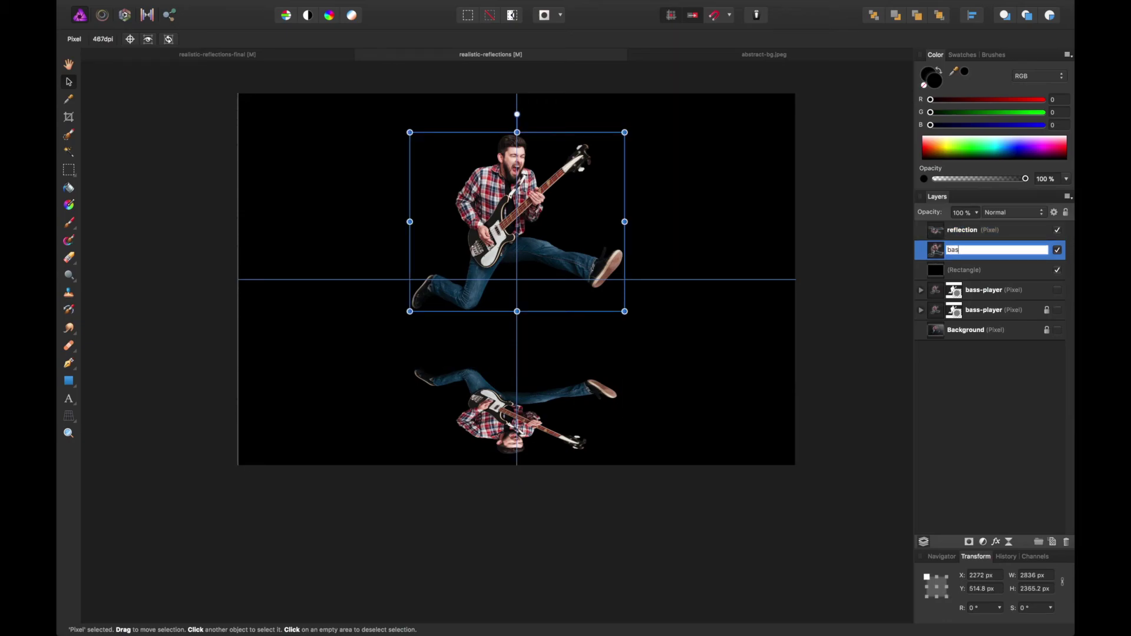
type("s-player")
key("Return")
Step: Lower the reflection layer's opacity to 60%
left_click(971, 229)
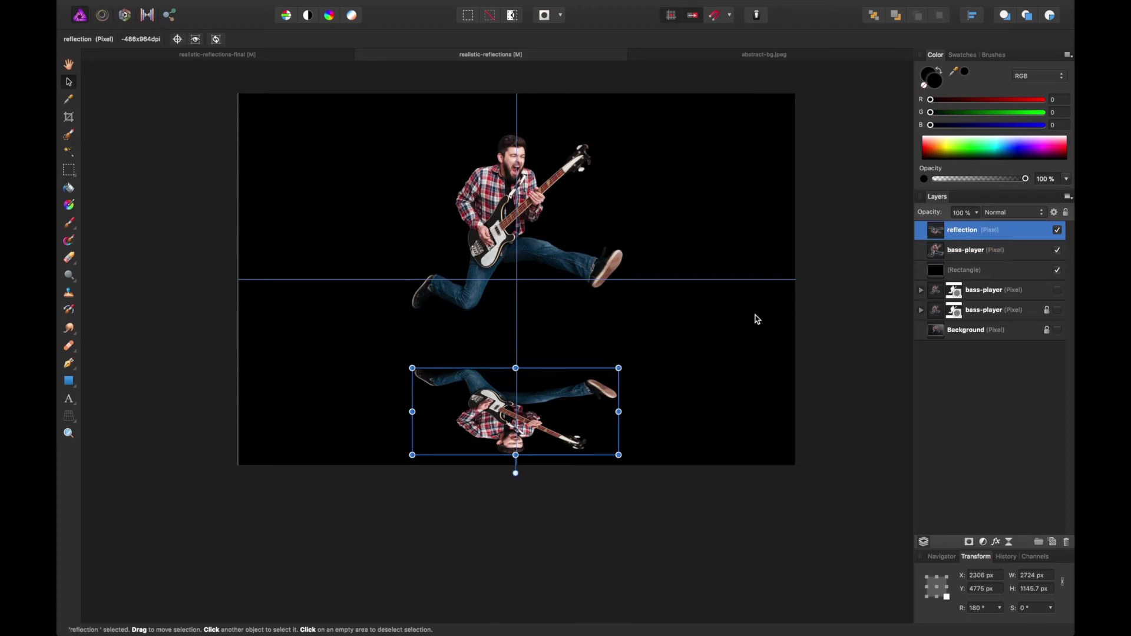
left_click(978, 213)
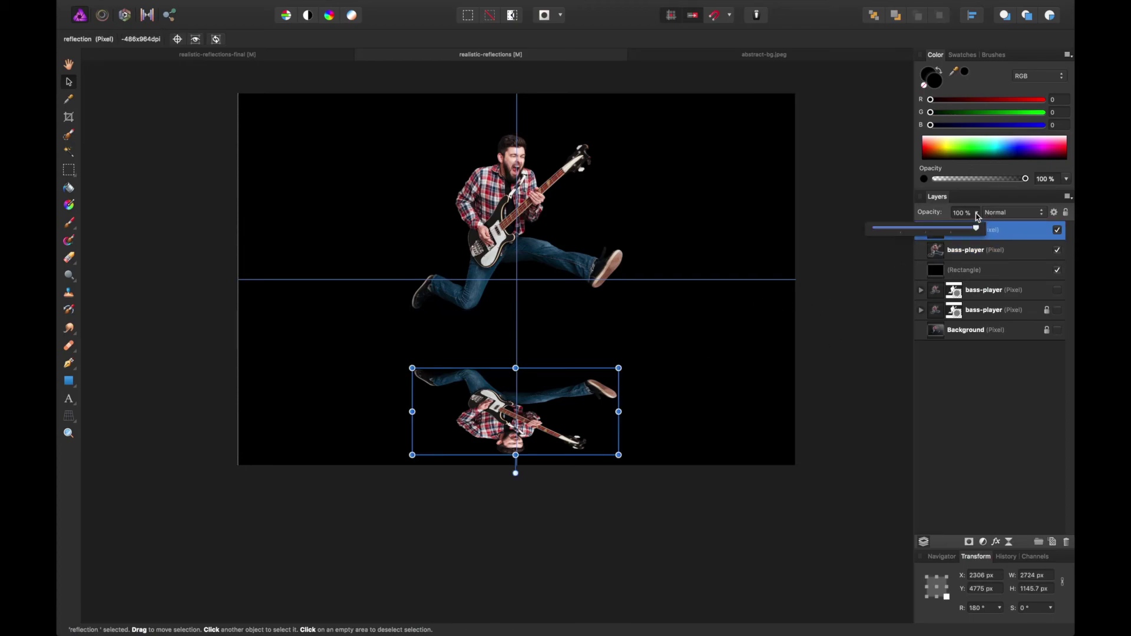
left_click_drag(983, 229, 955, 236)
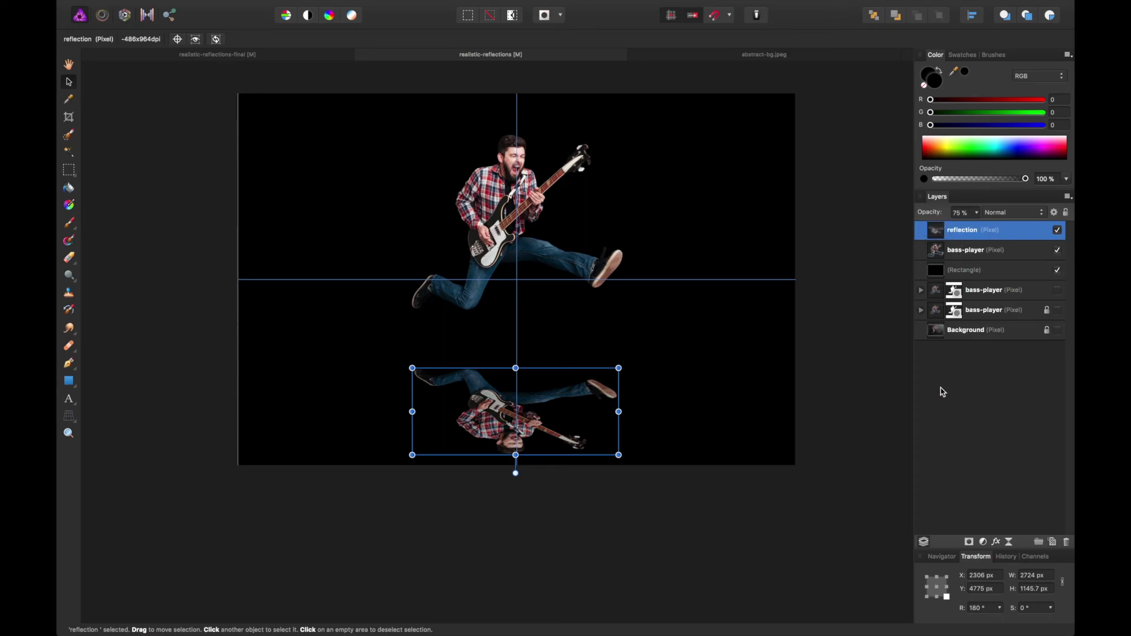
left_click(978, 213)
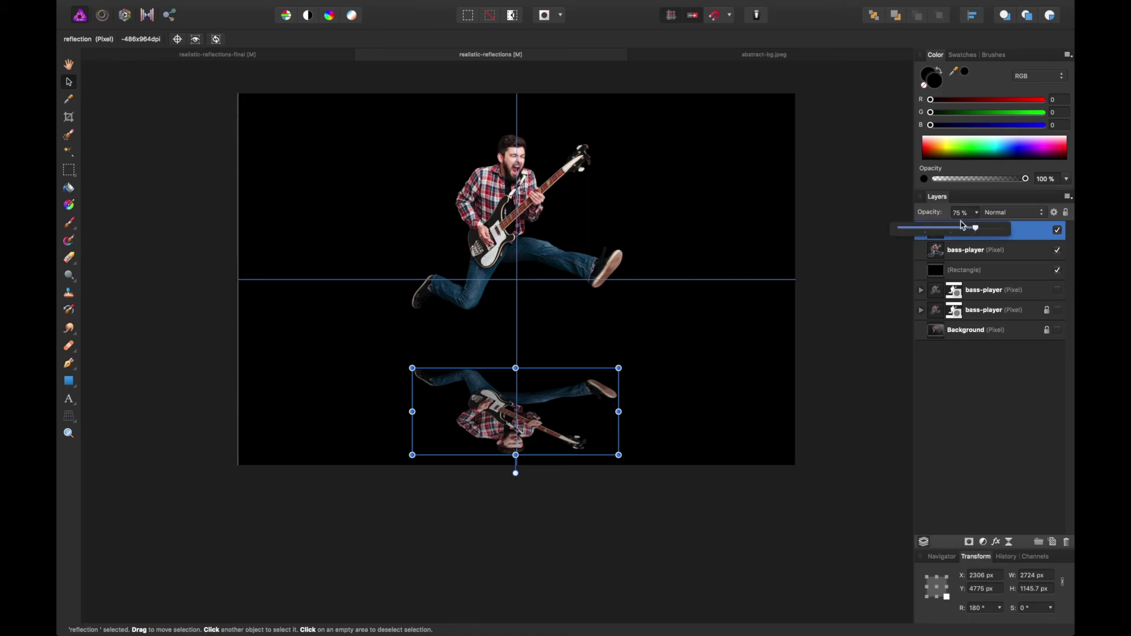
left_click_drag(969, 230, 957, 230)
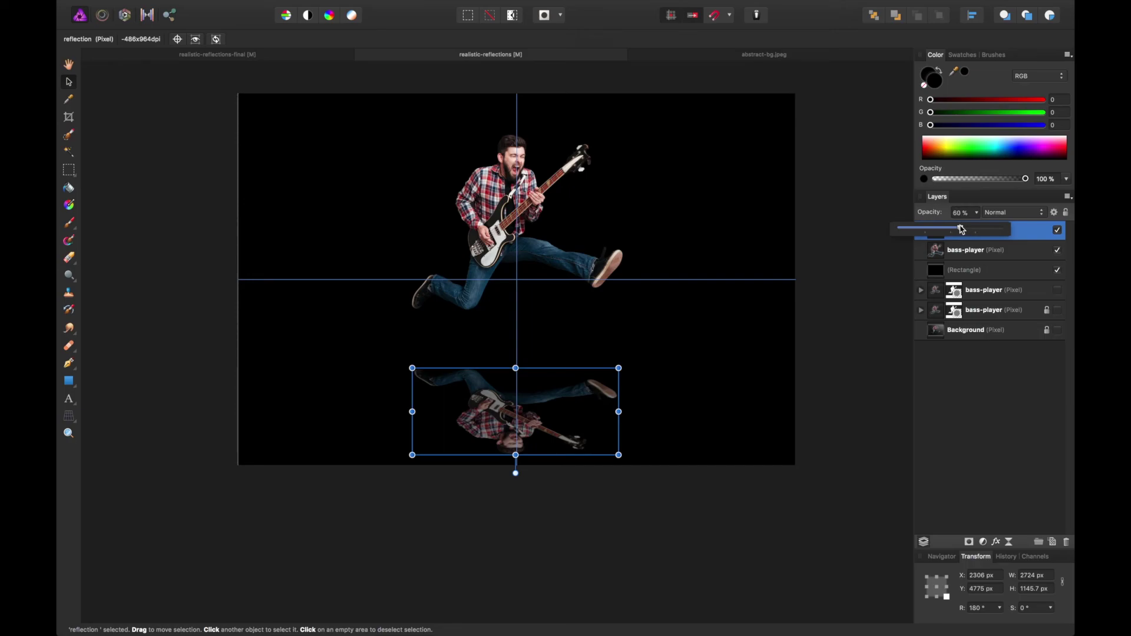
left_click_drag(961, 229, 962, 230)
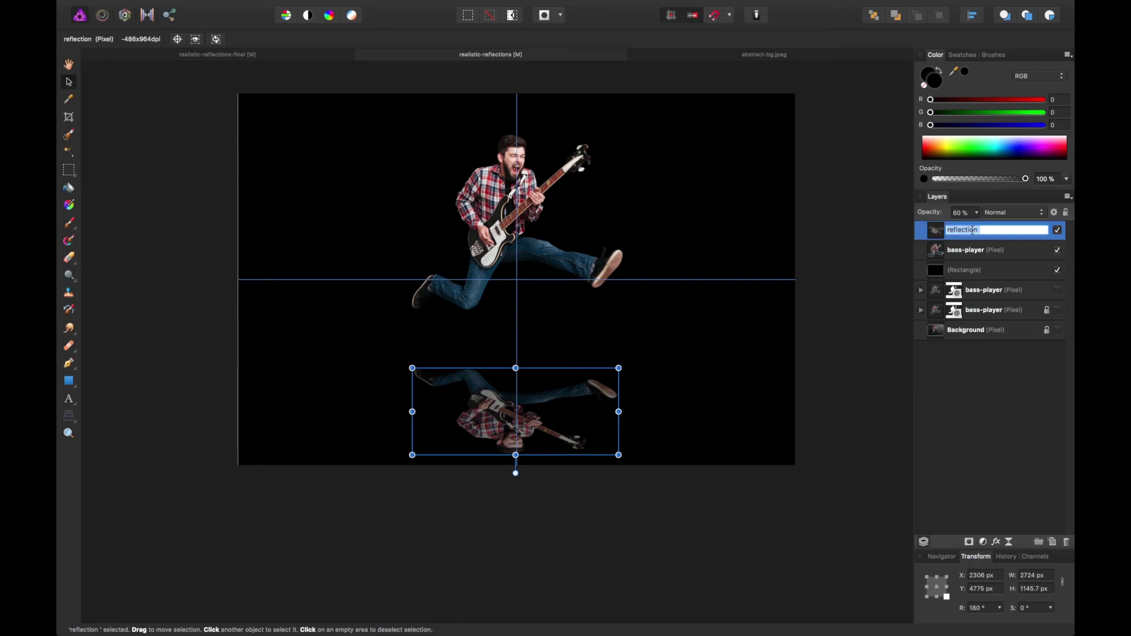
left_click(1014, 250)
Step: Add a mask to the reflection layer and make the mask active
left_click(1011, 235)
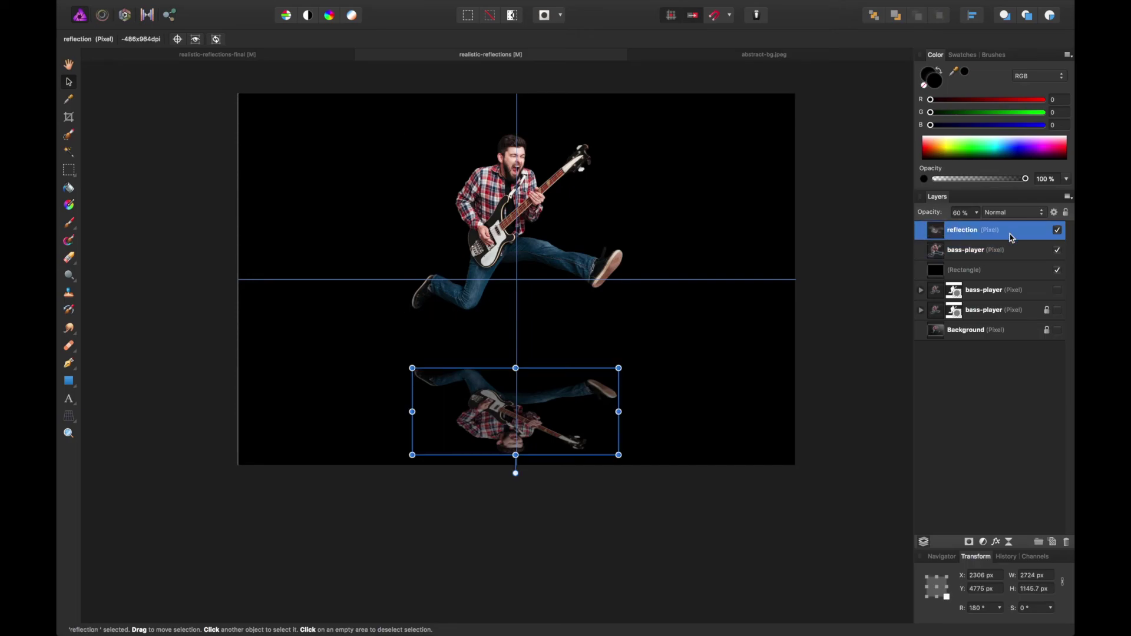
left_click(969, 543)
left_click(953, 249)
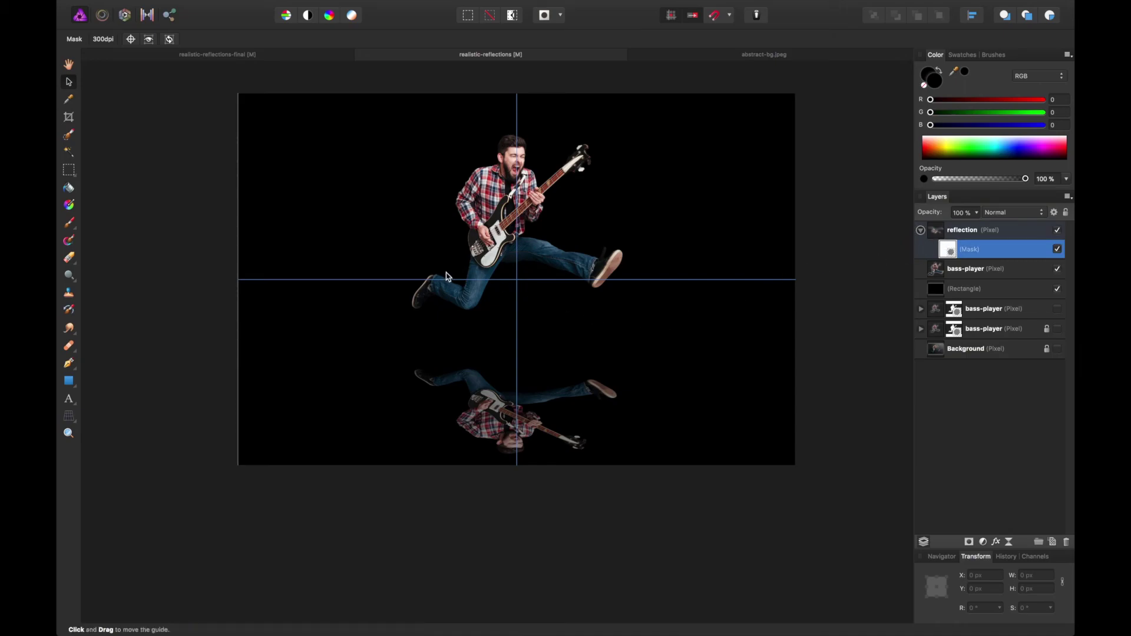
Step: Fade the lower part of the reflection by painting black on its mask with a soft 948.7 px brush at 56% opacity
left_click(70, 223)
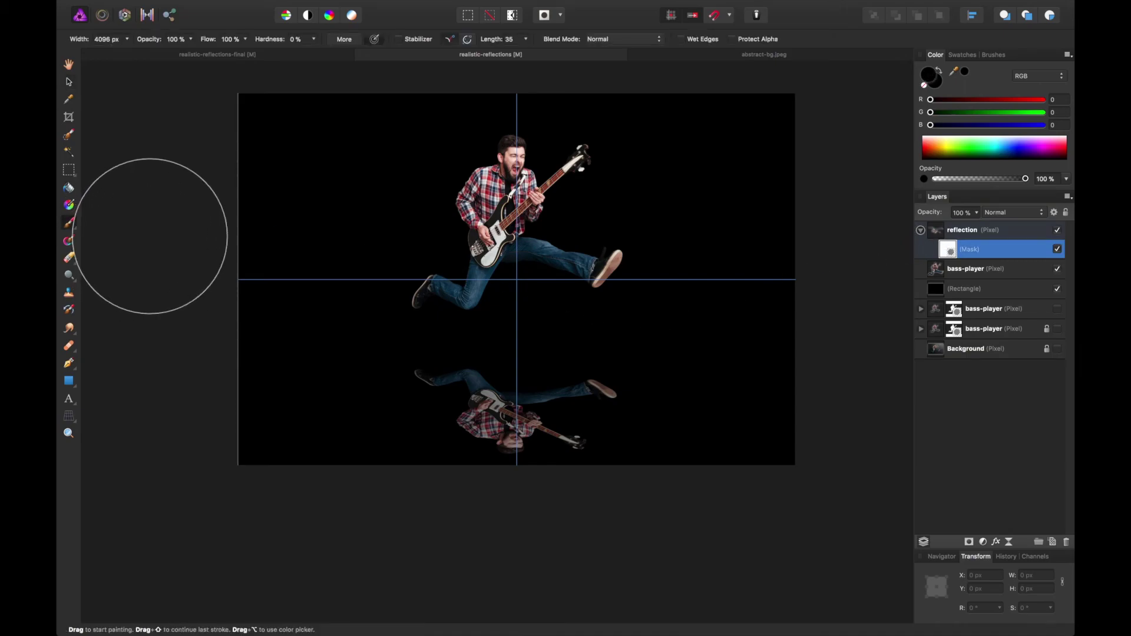
key("[")
key("[")
key("[")
key("[")
key("[")
key("[")
key("[")
key("[")
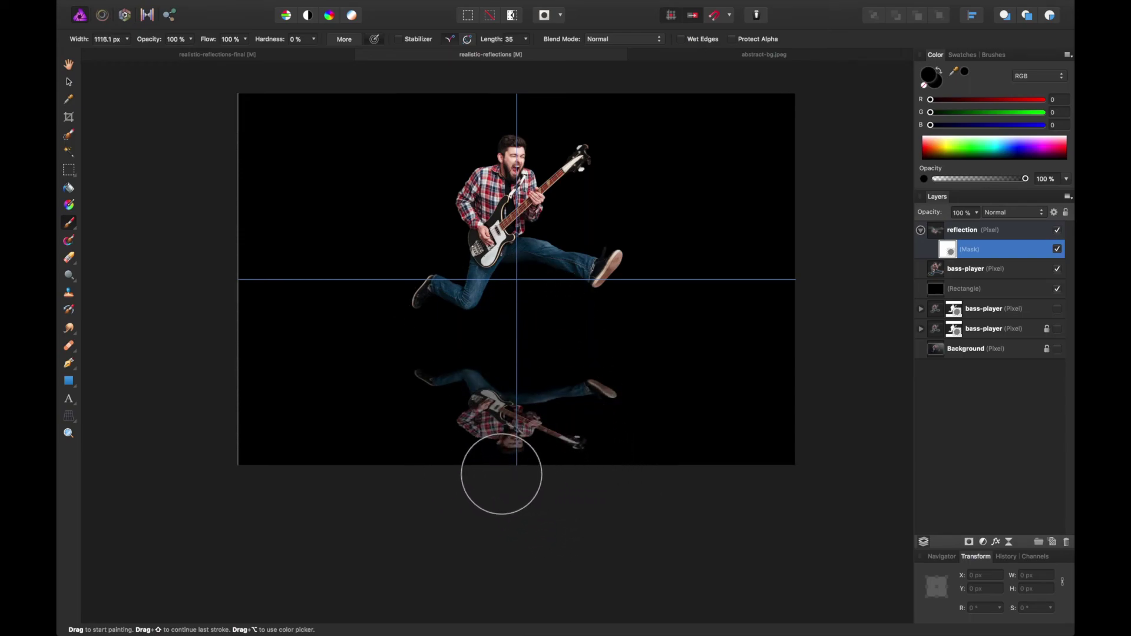
key("bracketleft")
left_click_drag(150, 43, 130, 42)
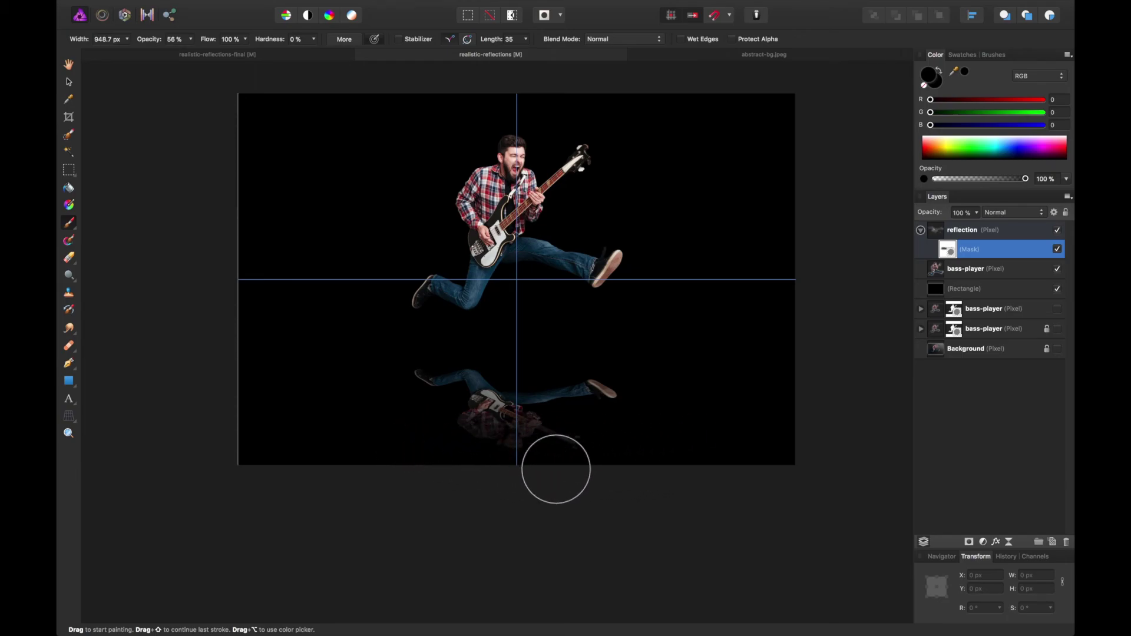
left_click_drag(307, 474, 725, 427)
key("v")
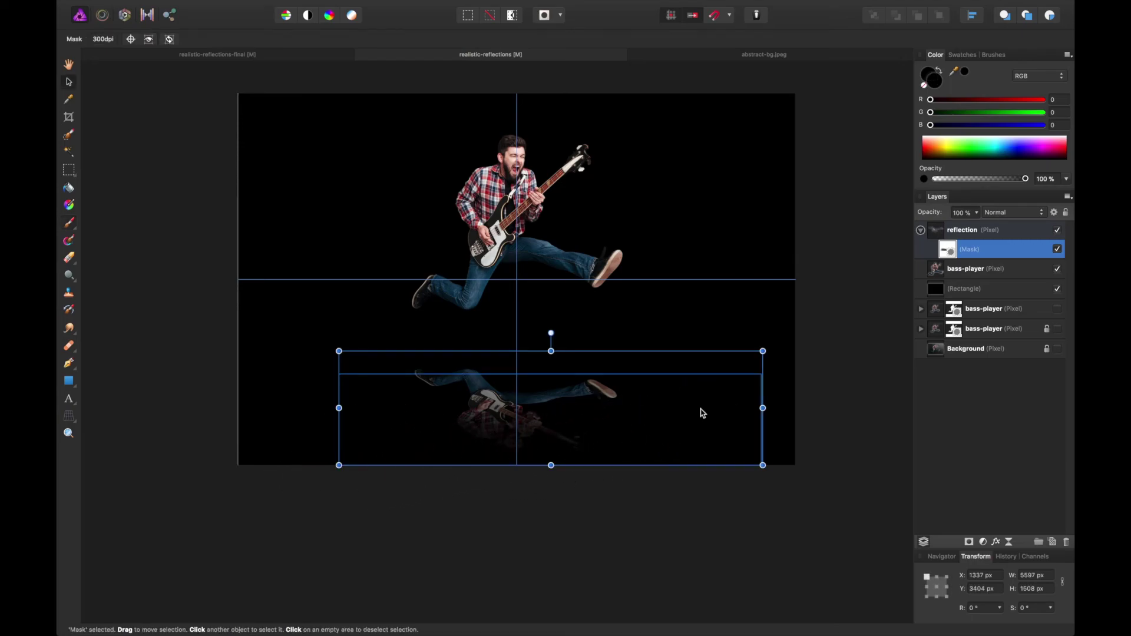
left_click(613, 505)
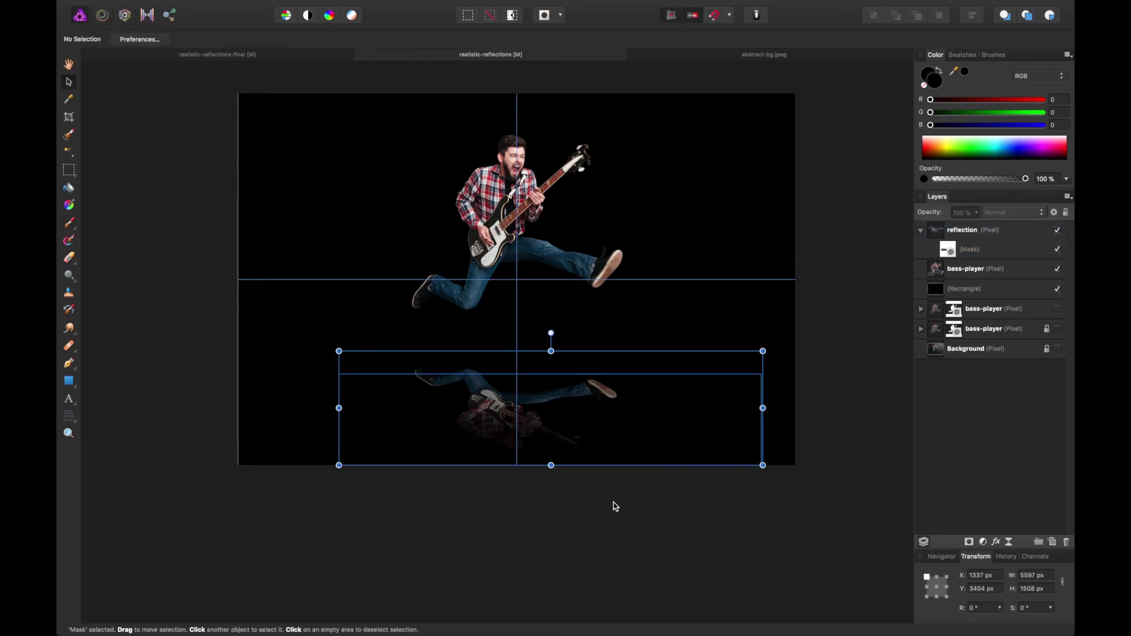
Step: Set the masked reflection layer's opacity to 50%
left_click(569, 409)
key("p")
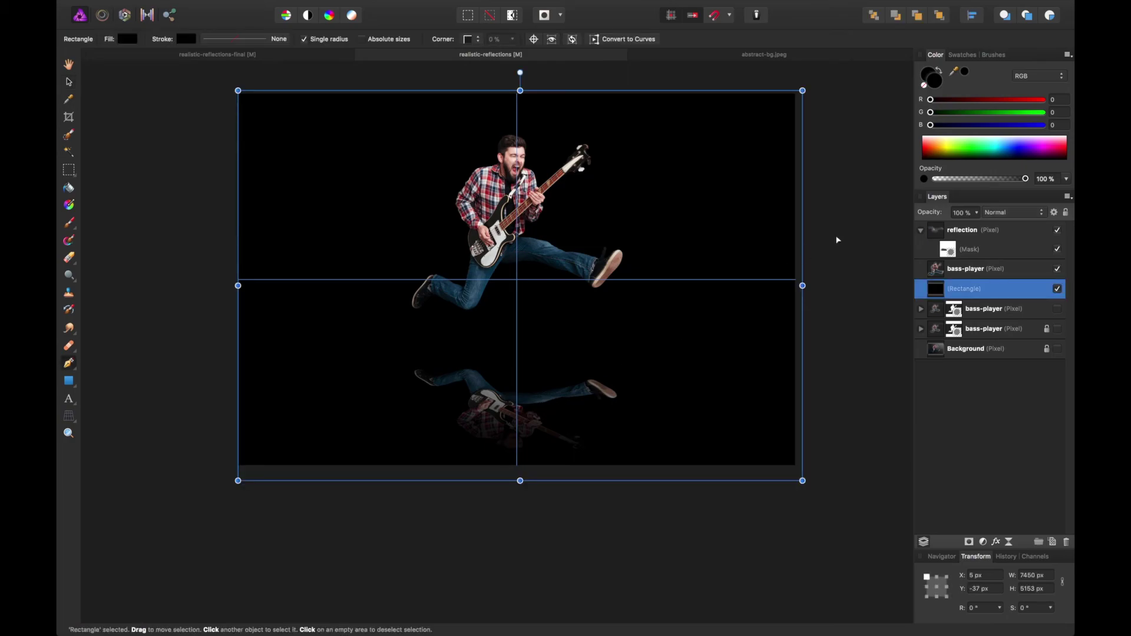
left_click(857, 232)
left_click(959, 268)
key("a")
left_click(983, 230)
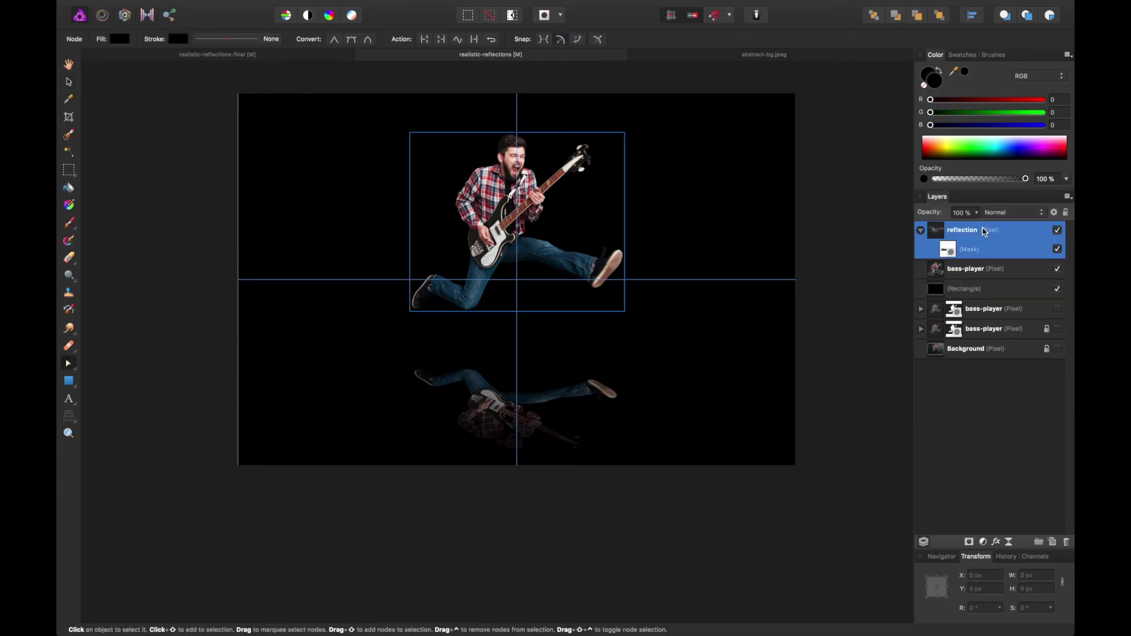
left_click(957, 212)
type("50")
key("Return")
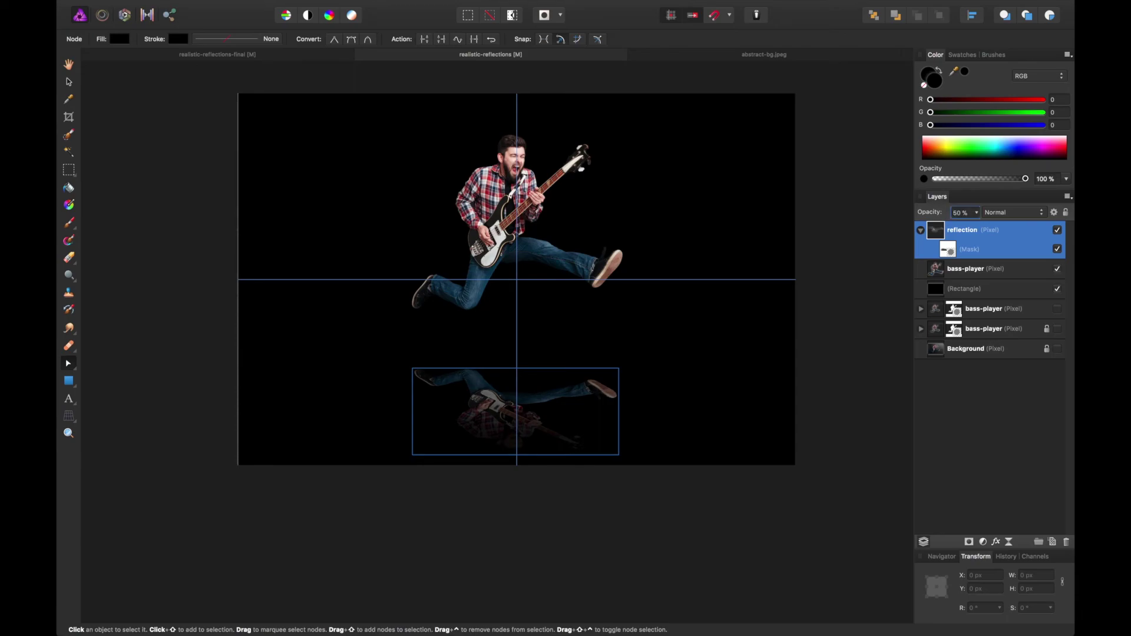
left_click(829, 320)
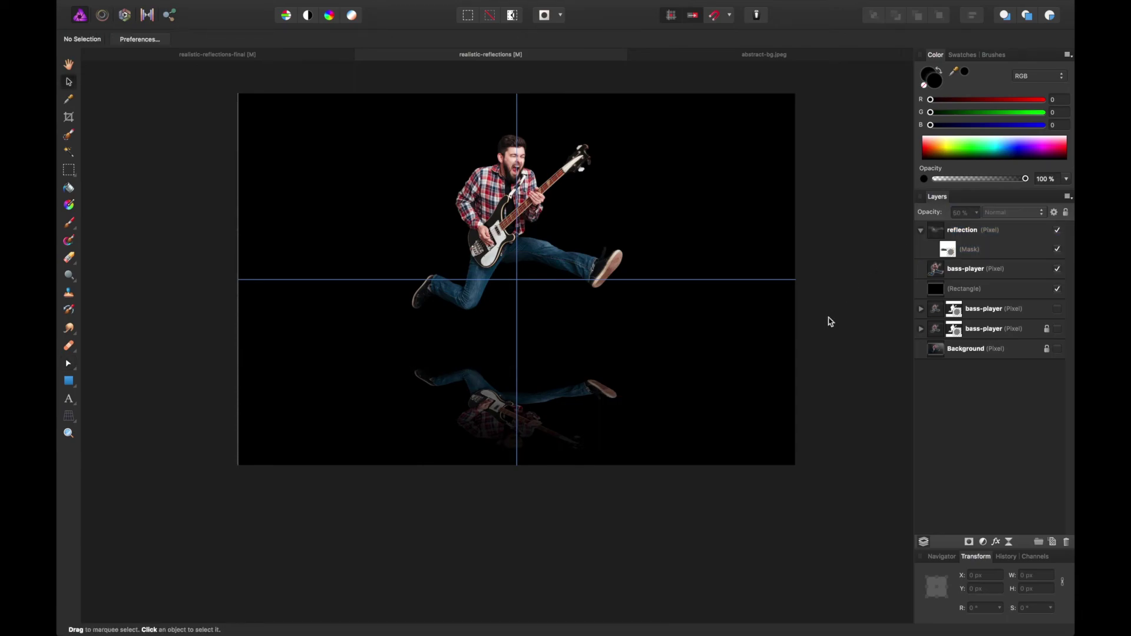
Step: Preview blend modes such as Luminosity on the reflection layer, then keep it on Normal
left_click(619, 403)
left_click(1026, 212)
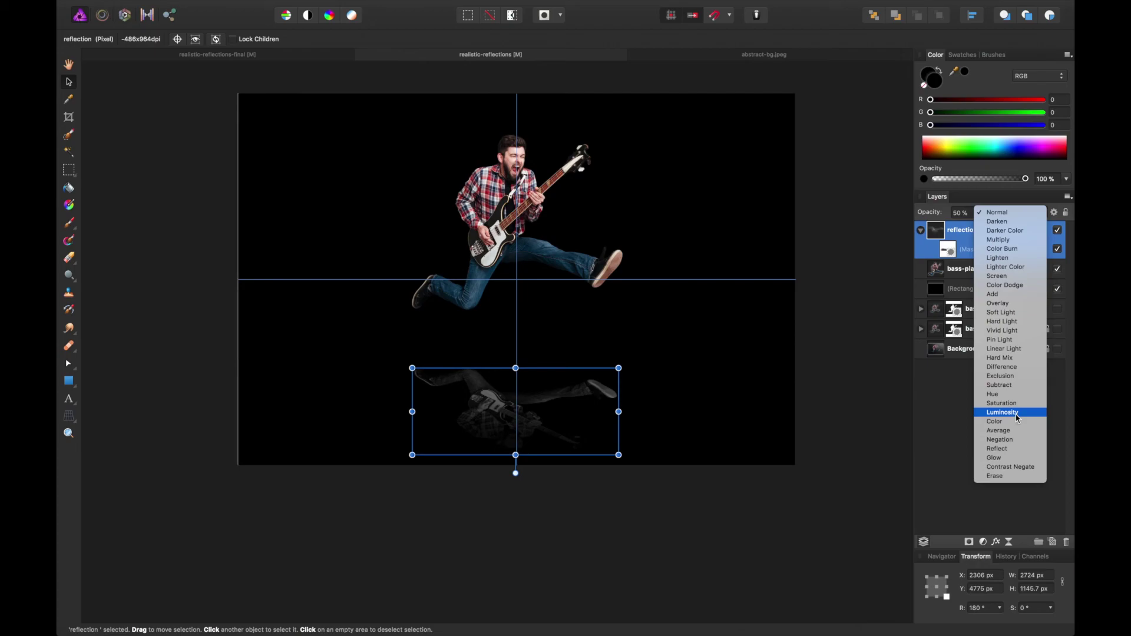
left_click(997, 212)
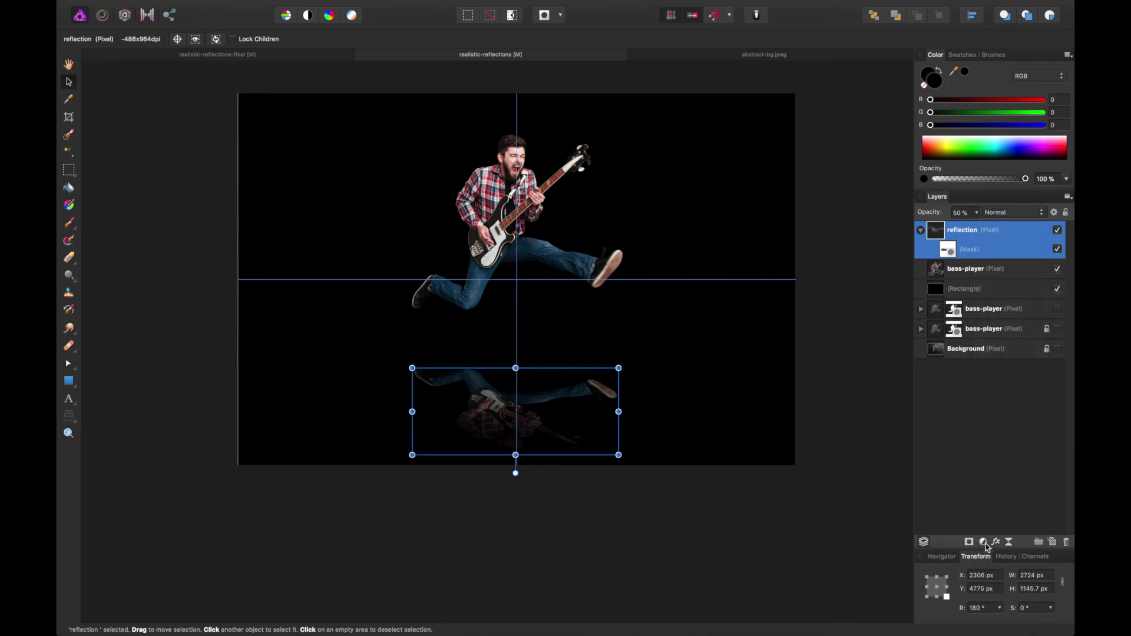
Step: Add an HSL adjustment layer with a saturation shift of -28%
left_click(985, 542)
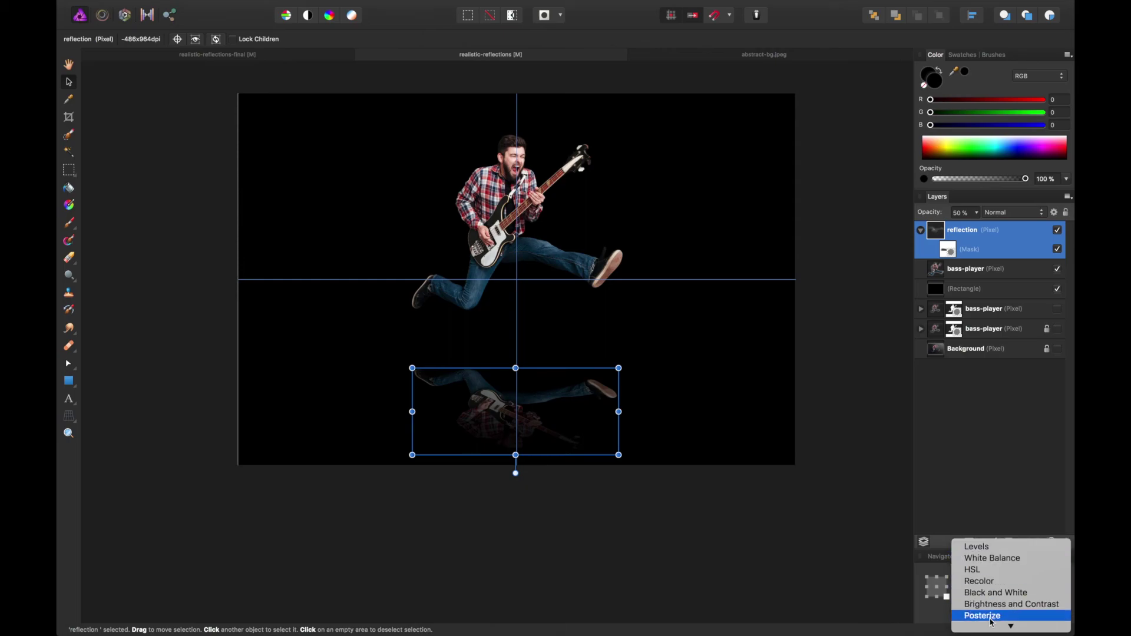
left_click(989, 524)
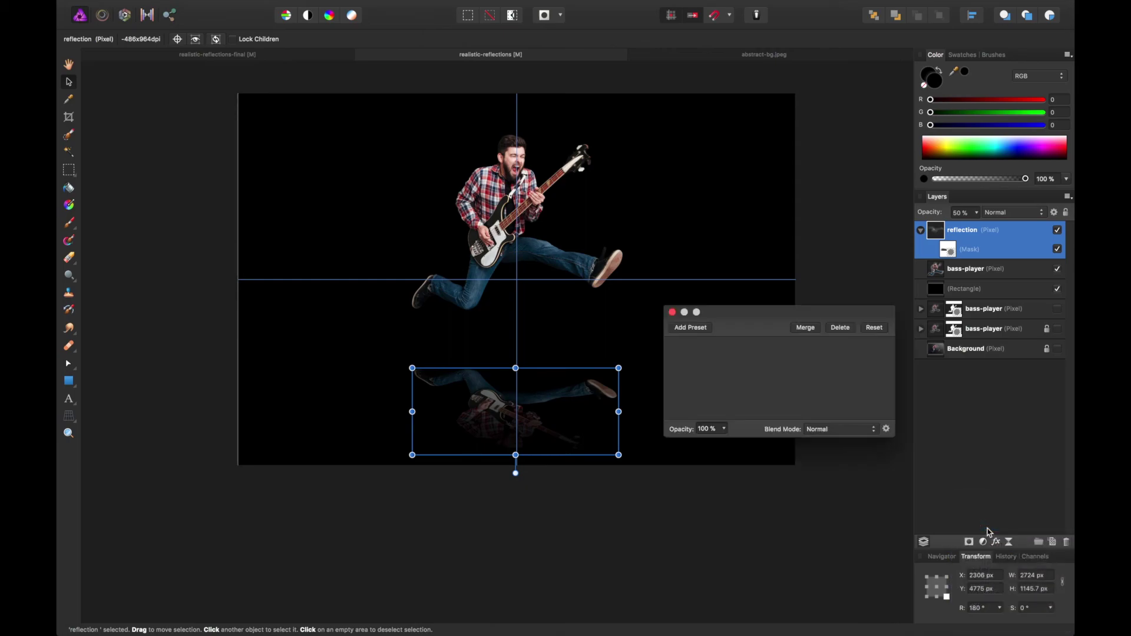
left_click_drag(751, 382, 738, 386)
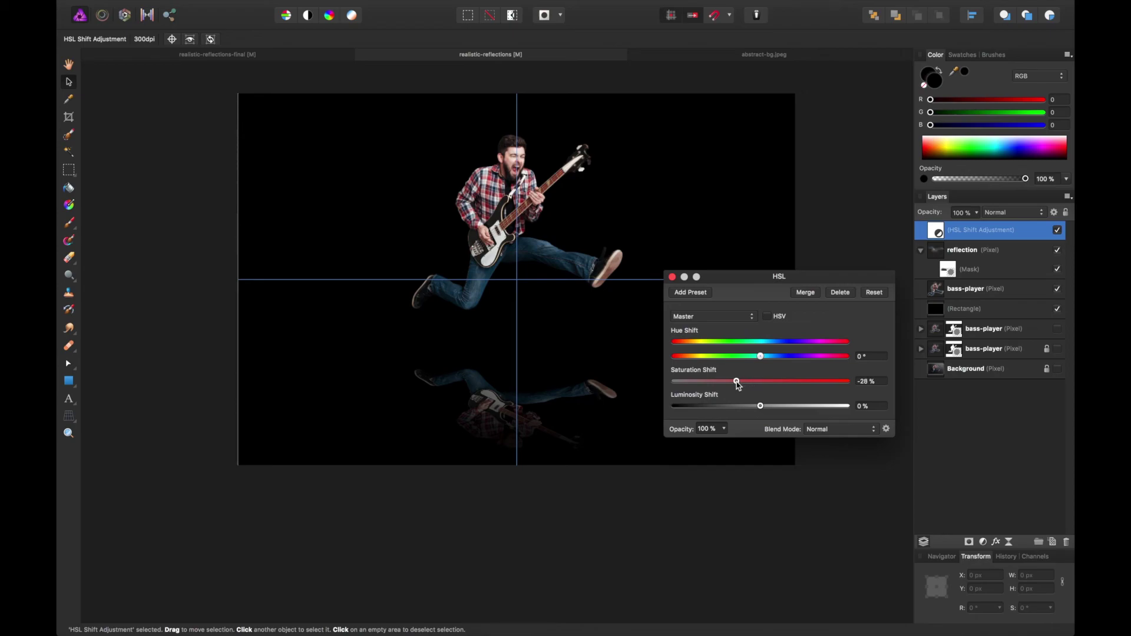
Step: Nest the HSL adjustment inside the reflection layer so it affects only the reflection
left_click_drag(944, 235, 956, 260)
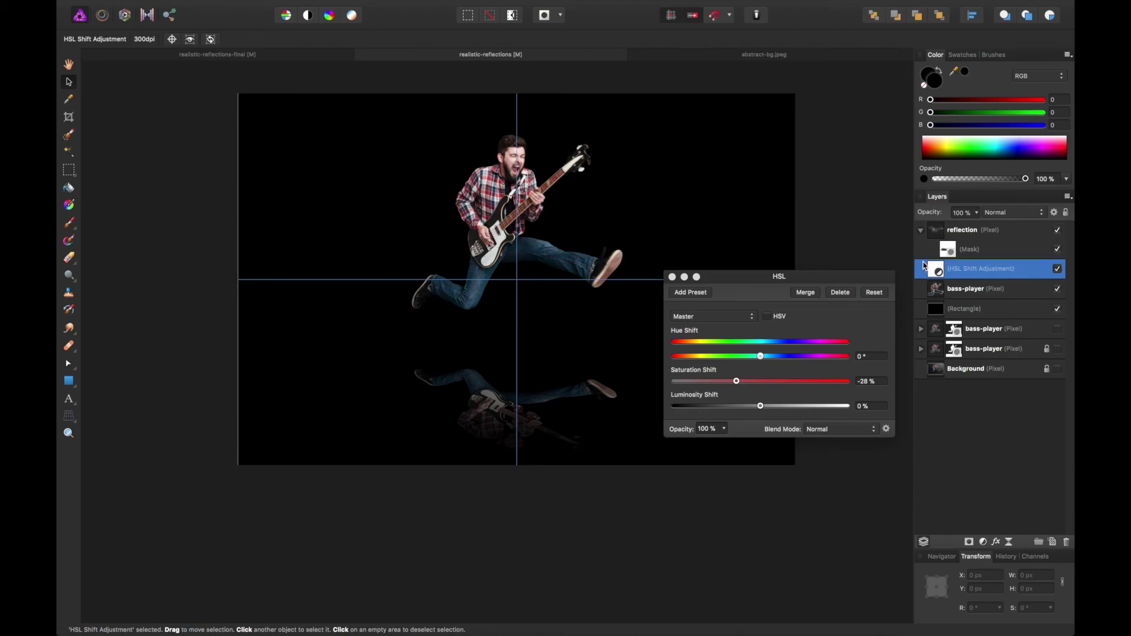
left_click(921, 231)
left_click(920, 231)
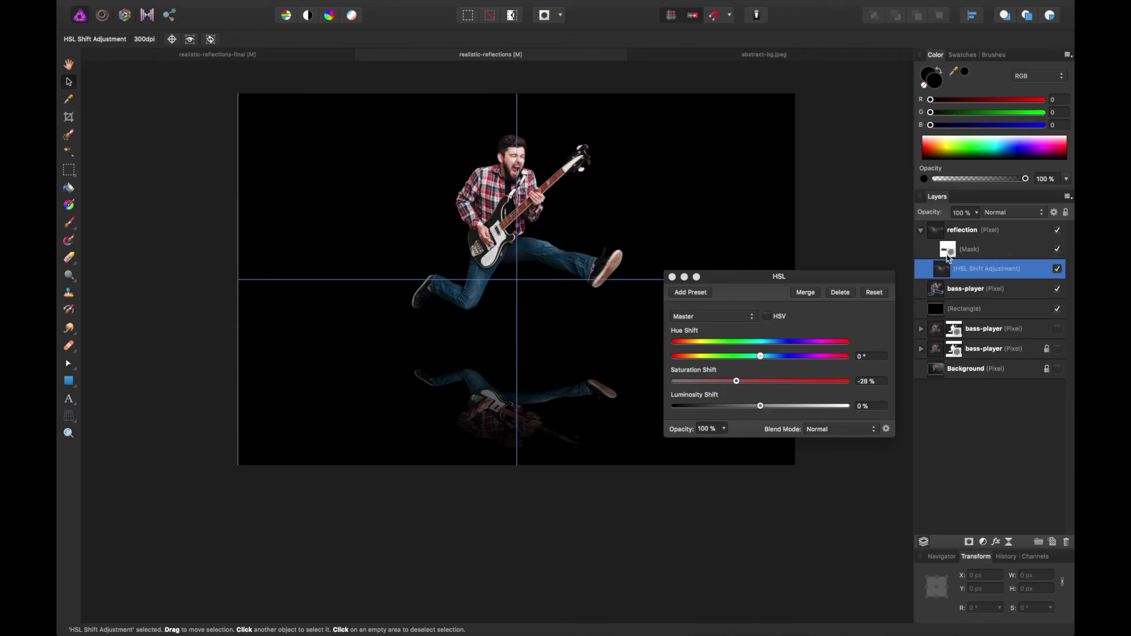
left_click(921, 231)
left_click(920, 231)
Step: Set the reflection's HSL adjustment to a saturation shift of -39% and a luminosity shift of about -11%
left_click_drag(721, 382, 848, 383)
key("super+plus")
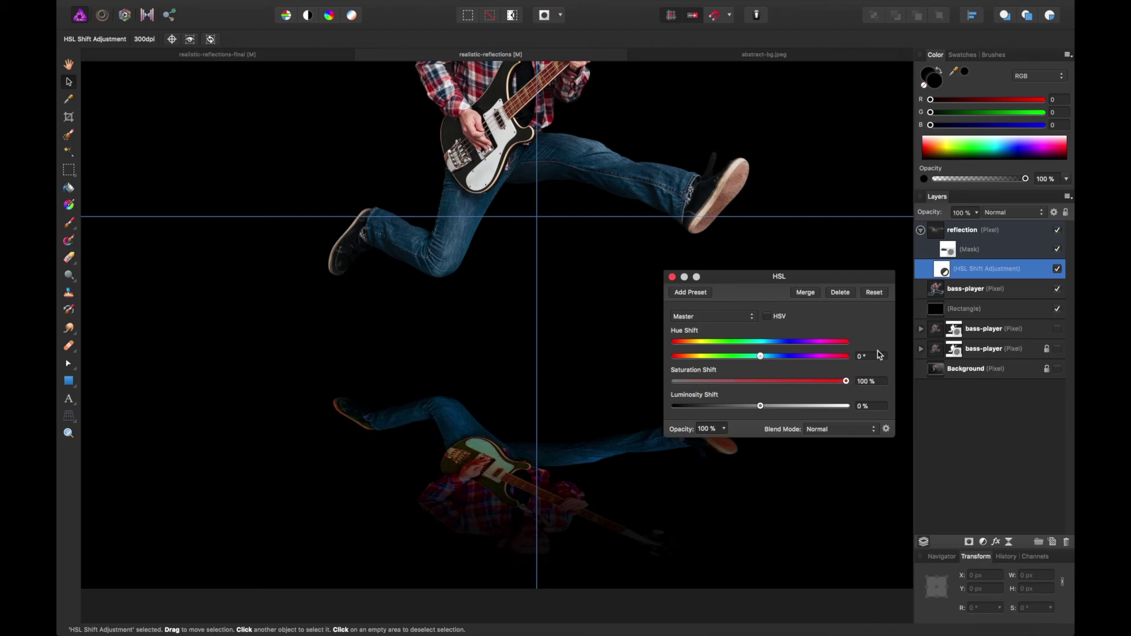
left_click(711, 381)
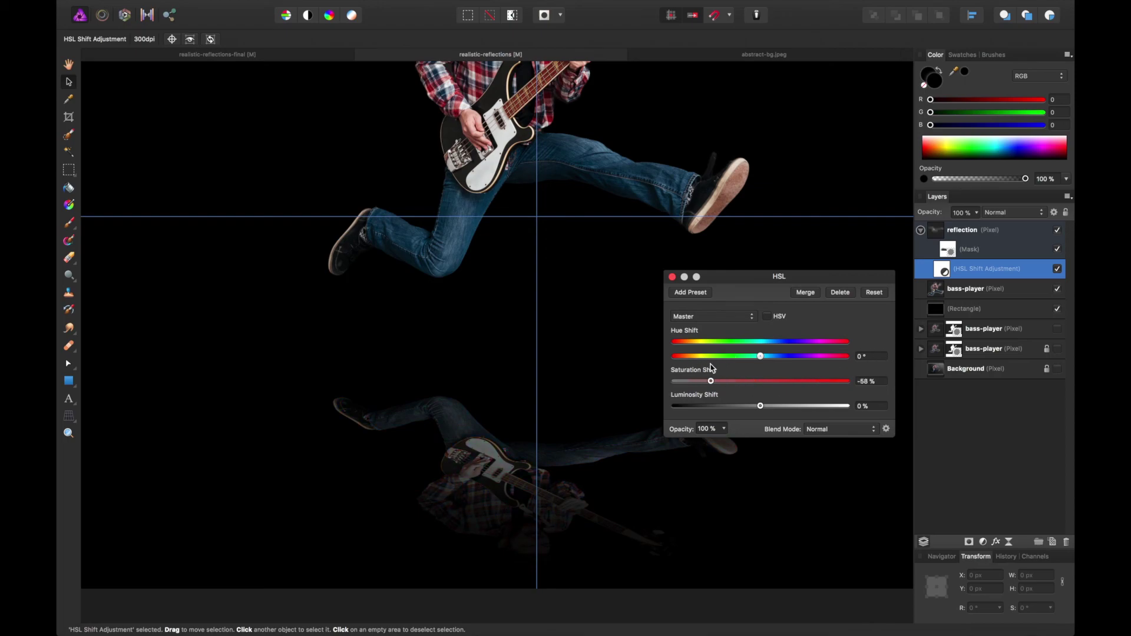
left_click_drag(711, 368, 728, 366)
mouse_move(752, 406)
left_mouse_down()
mouse_move(805, 406)
mouse_move(744, 407)
mouse_move(755, 408)
left_mouse_up()
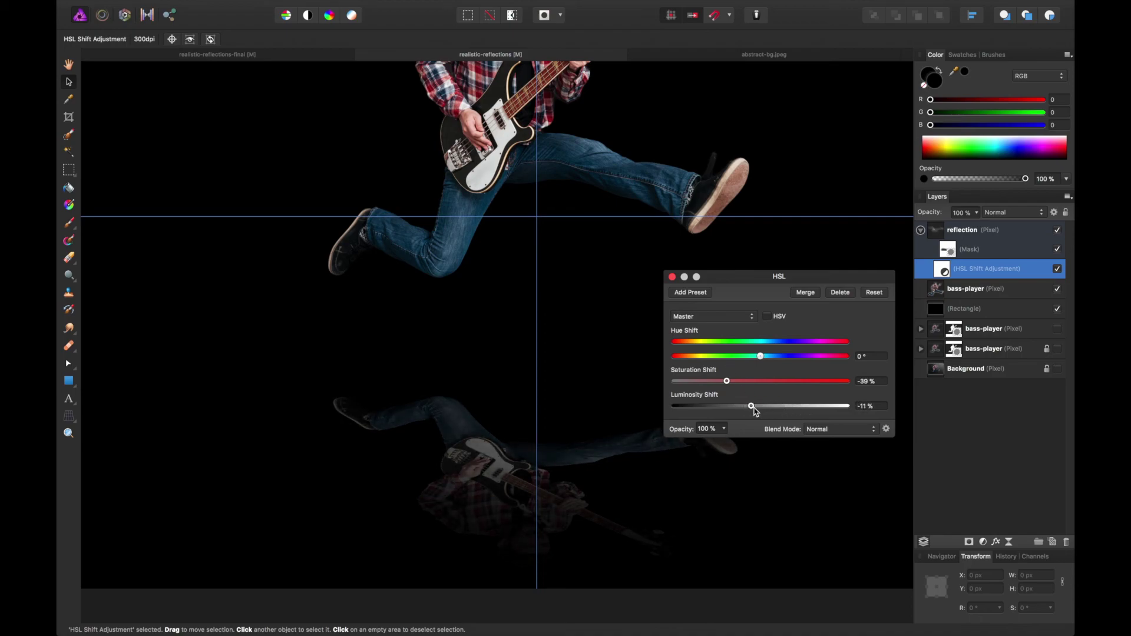
left_click(673, 278)
key("super+0")
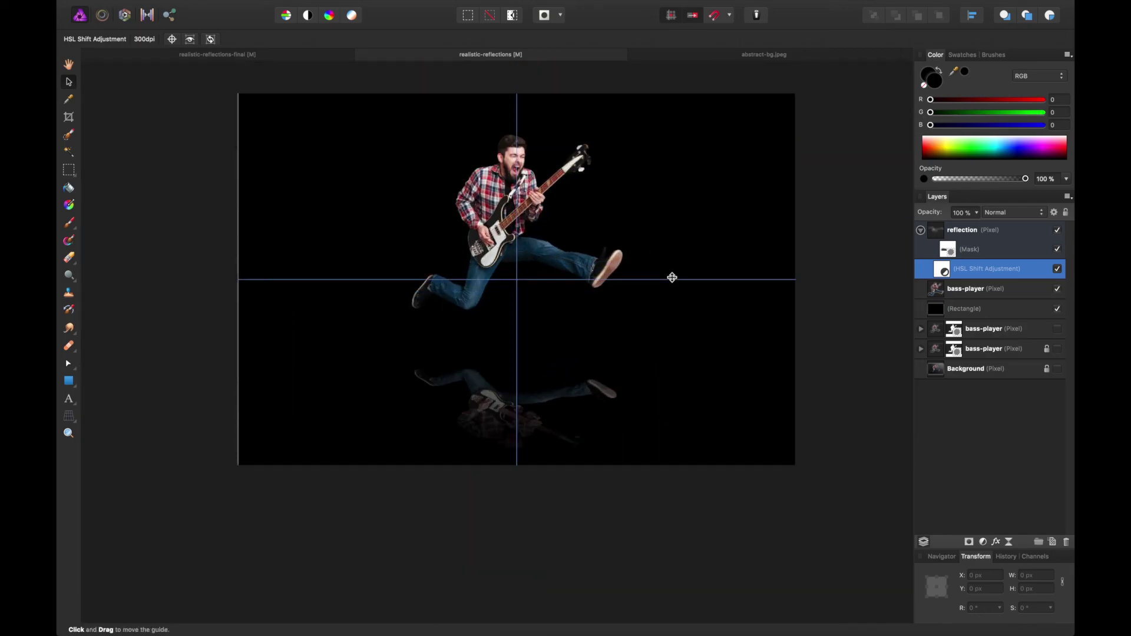
key("a")
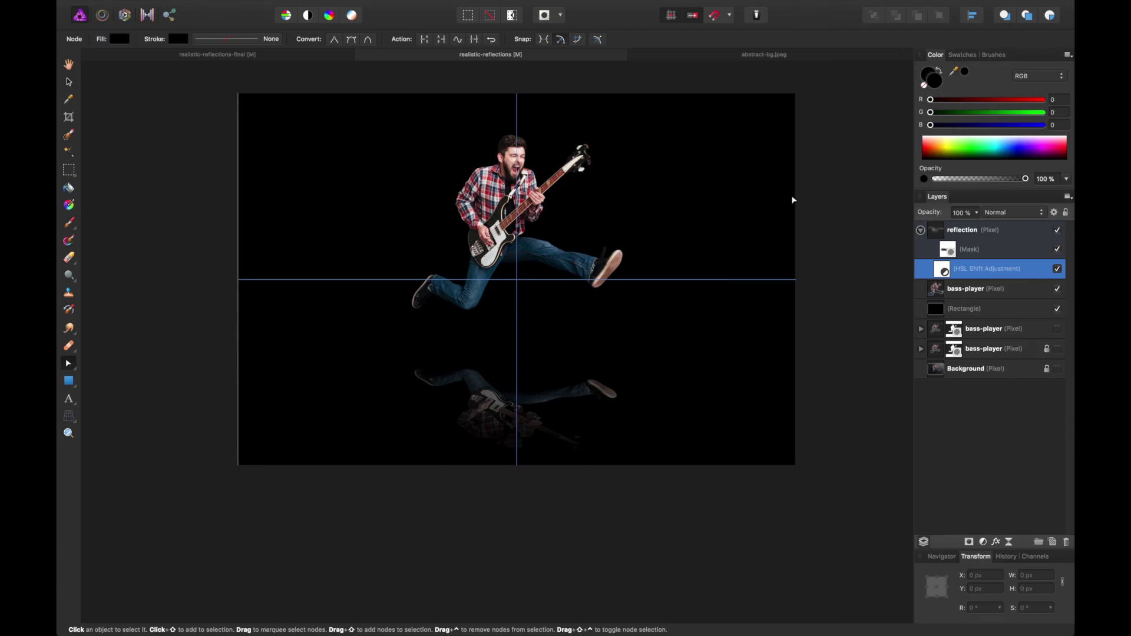
Step: Deselect the adjustment and look over the abstract-bg.jpeg document before returning to the realistic-reflections composite
key("v")
left_click(821, 194)
key("space")
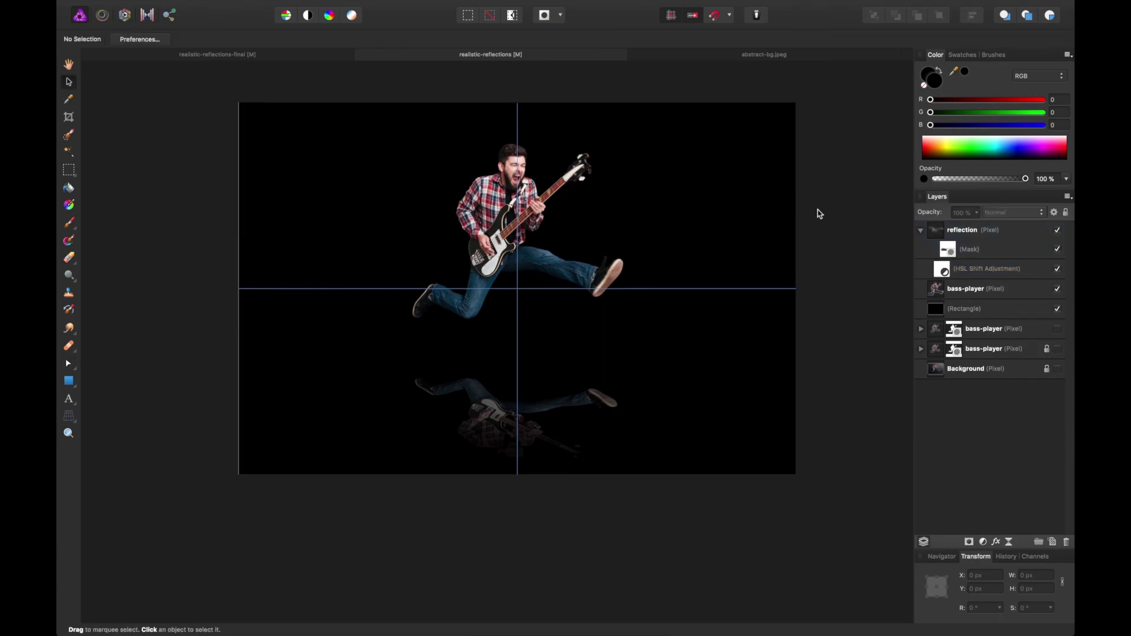
left_click(735, 55)
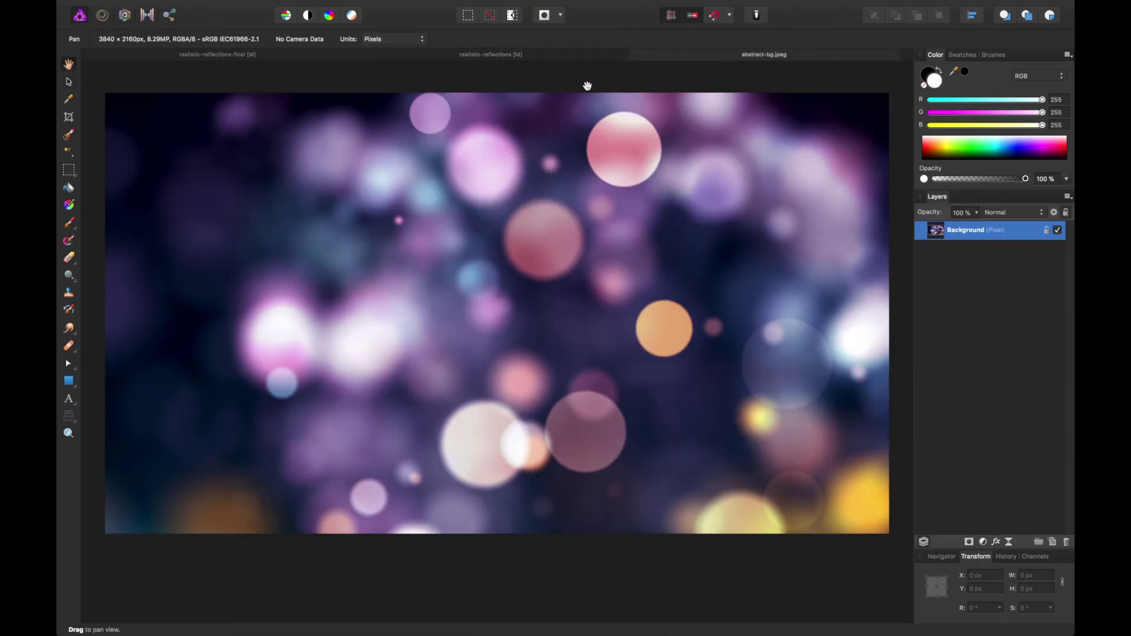
left_click(558, 57)
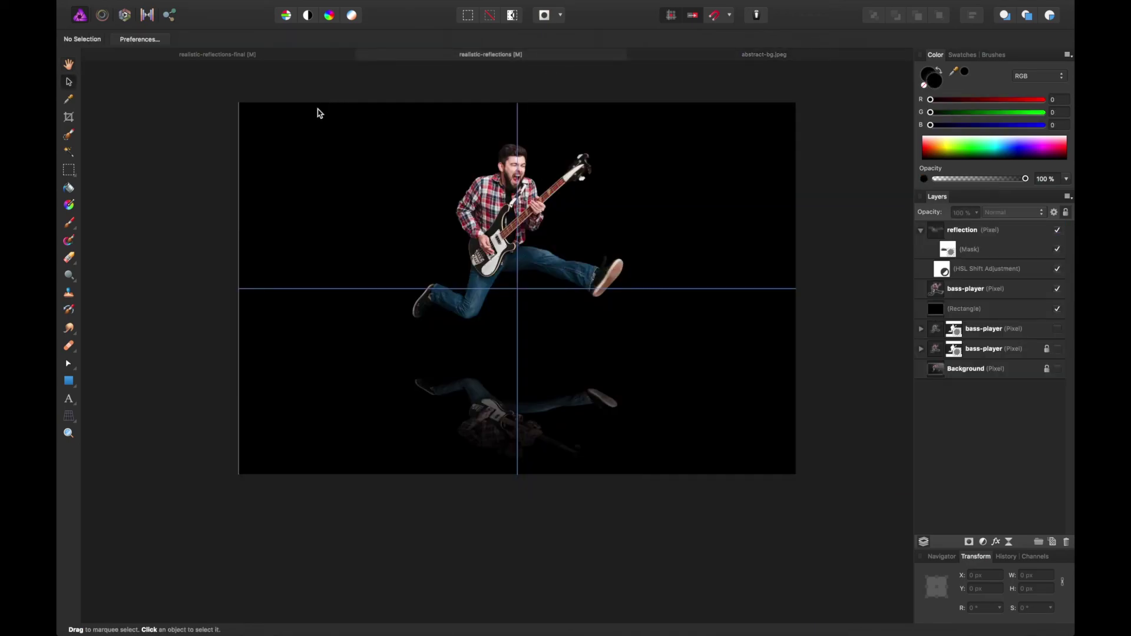
left_click(719, 55)
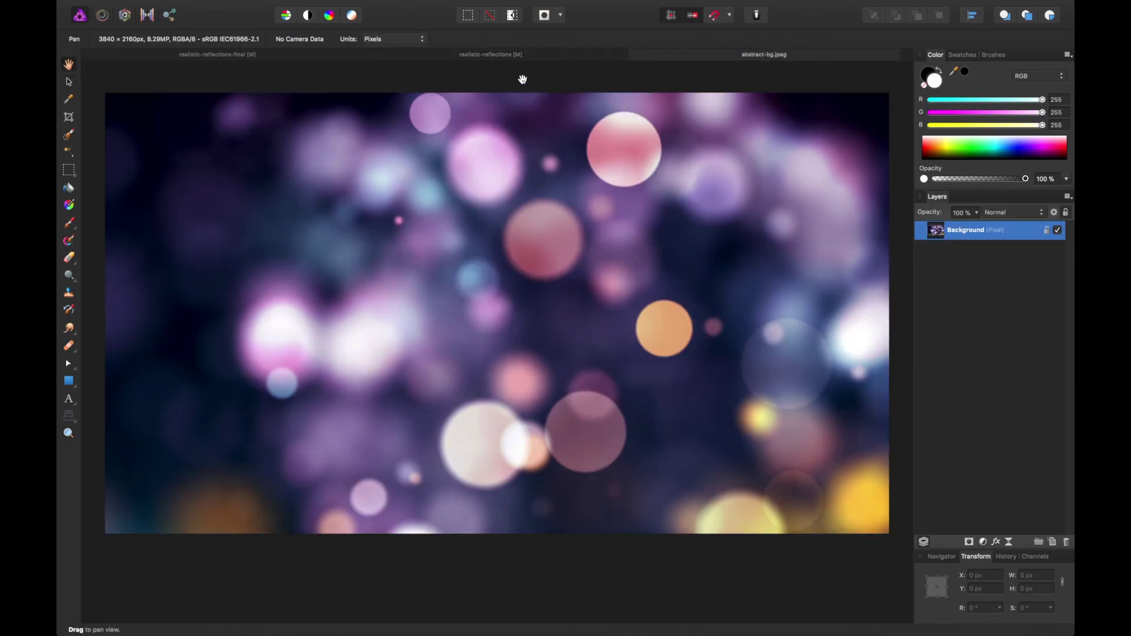
left_click(535, 55)
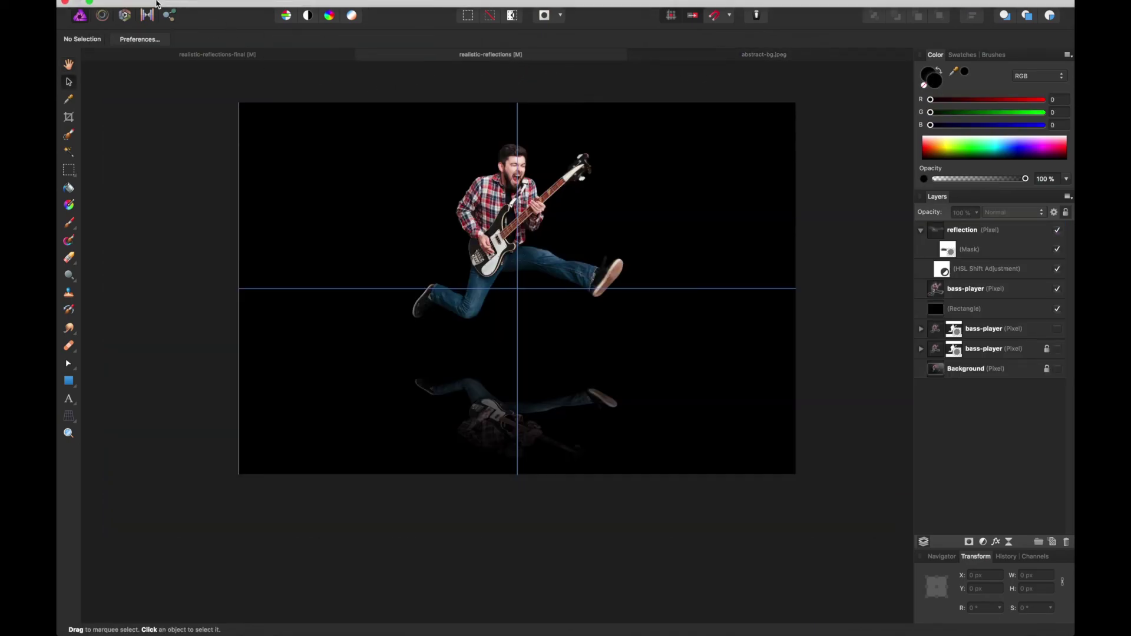
Step: Place the abstract-bg image in the composite at about 8523 × 4794 px, positioned to cover the upper canvas and extend past its sides
left_click(165, 7)
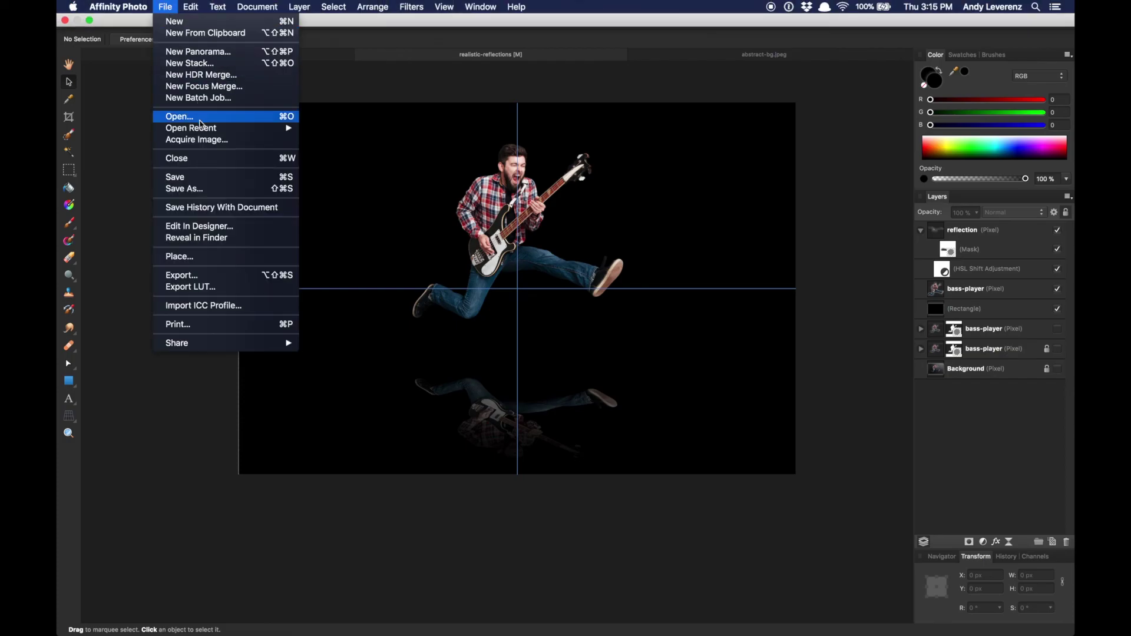
left_click(211, 256)
left_click(748, 238)
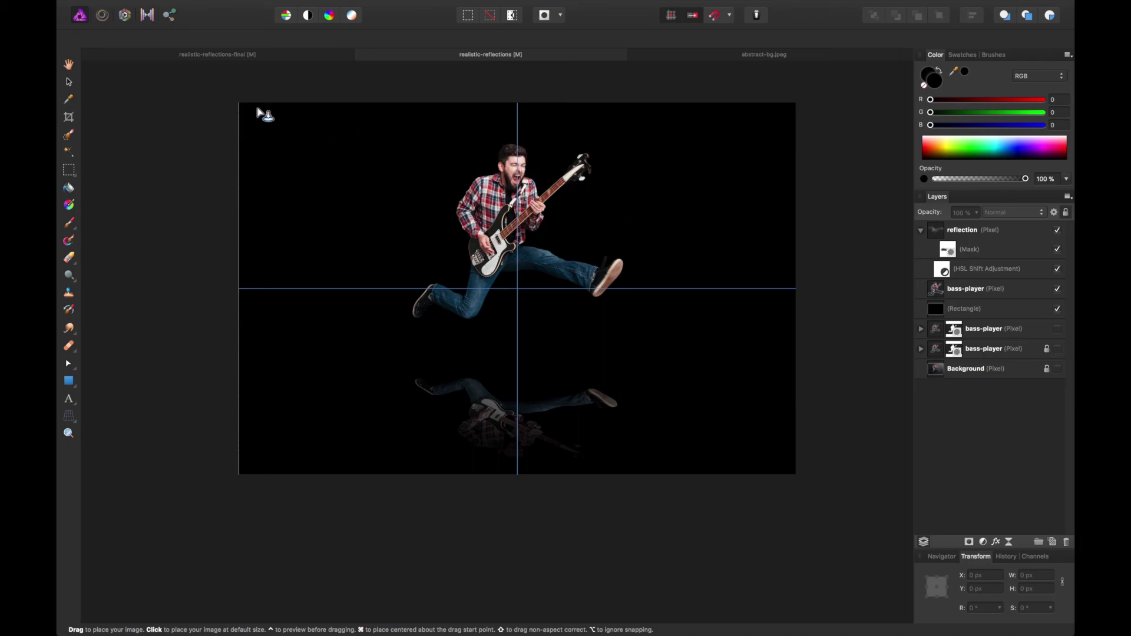
left_click_drag(237, 102, 877, 466)
left_click_drag(732, 240, 691, 195)
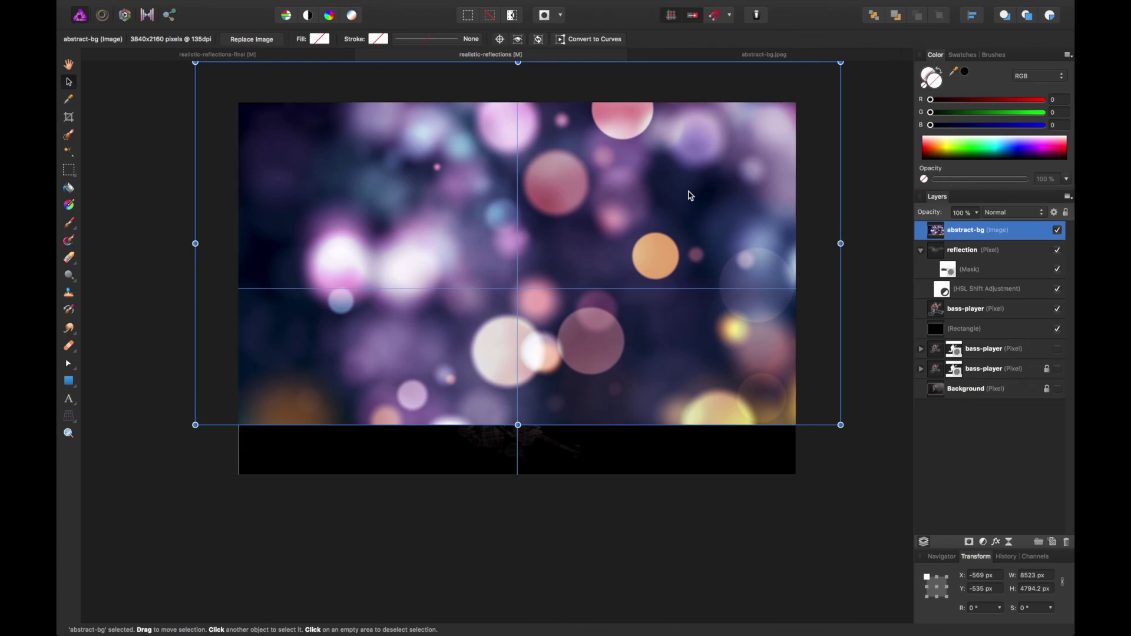
Step: Move the abstract-bg layer down the stack so it sits below the visible bass-player and above the black rectangle
key("super+bracketleft")
key("super+bracketleft")
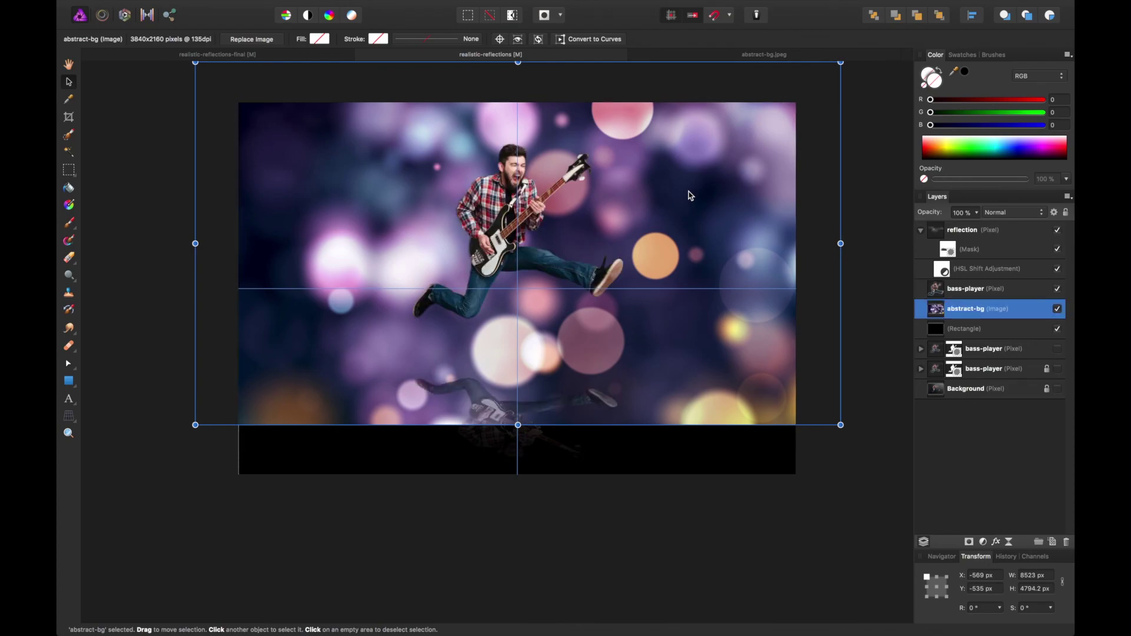
key("super+bracketleft")
key("super+bracketright")
key("super+bracketright")
key("super+bracketleft")
key("super+bracketleft")
key("super+bracketright")
key("super+bracketright")
key("super+bracketleft")
key("super+bracketleft")
key("super+bracketleft")
key("super+bracketright")
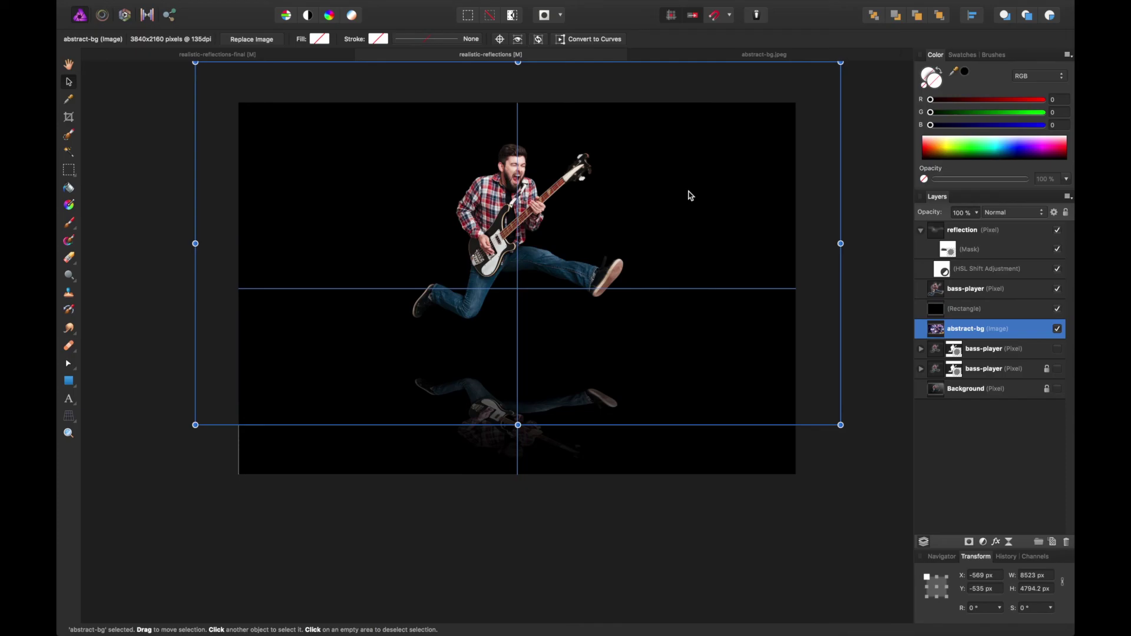
key("super+bracketright")
Step: Rename the black rectangle layer as Black
double_click(958, 329)
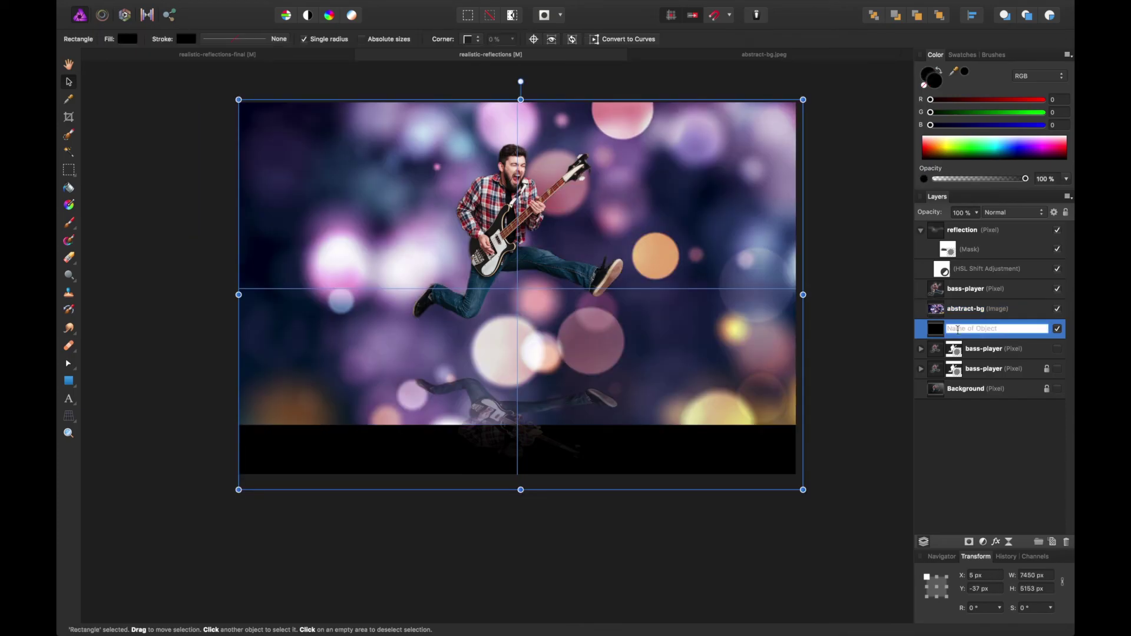
type("Black")
key("Return")
Step: Nudge the abstract-bg image slightly up to about X -583 px, Y -584 px and set its layer opacity to 91%
left_click(978, 310)
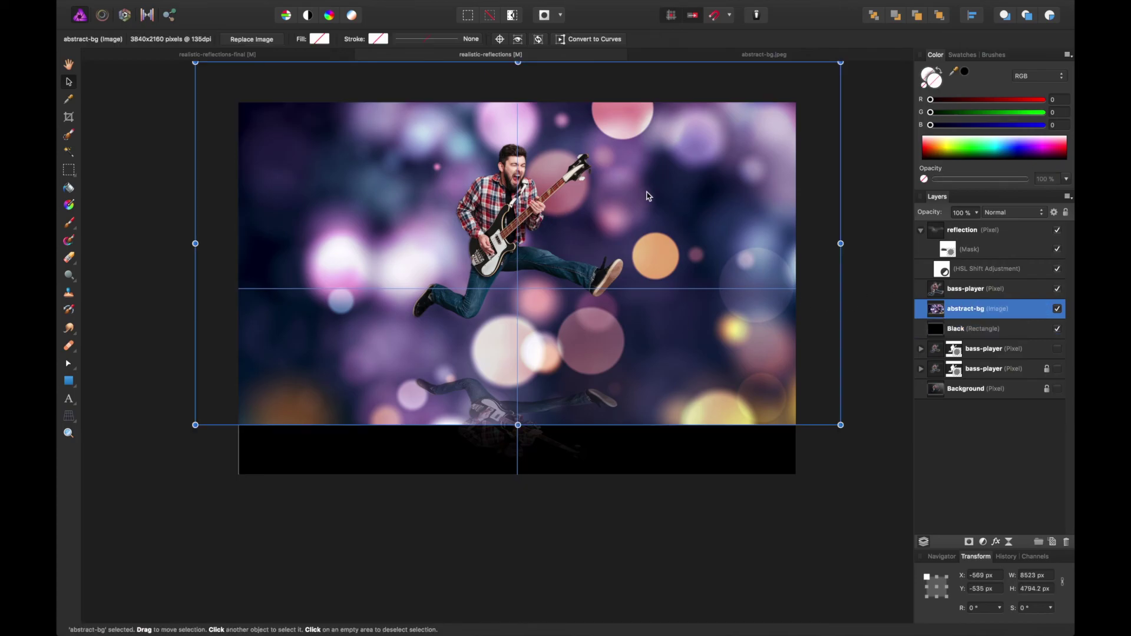
left_click_drag(649, 197, 647, 194)
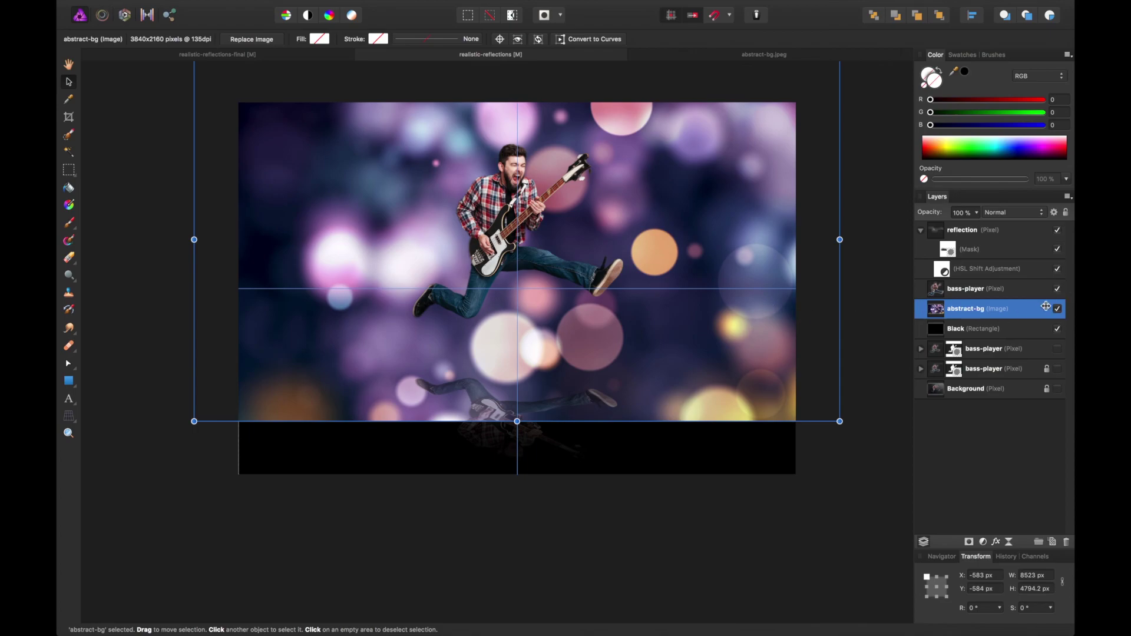
left_click_drag(976, 212, 965, 230)
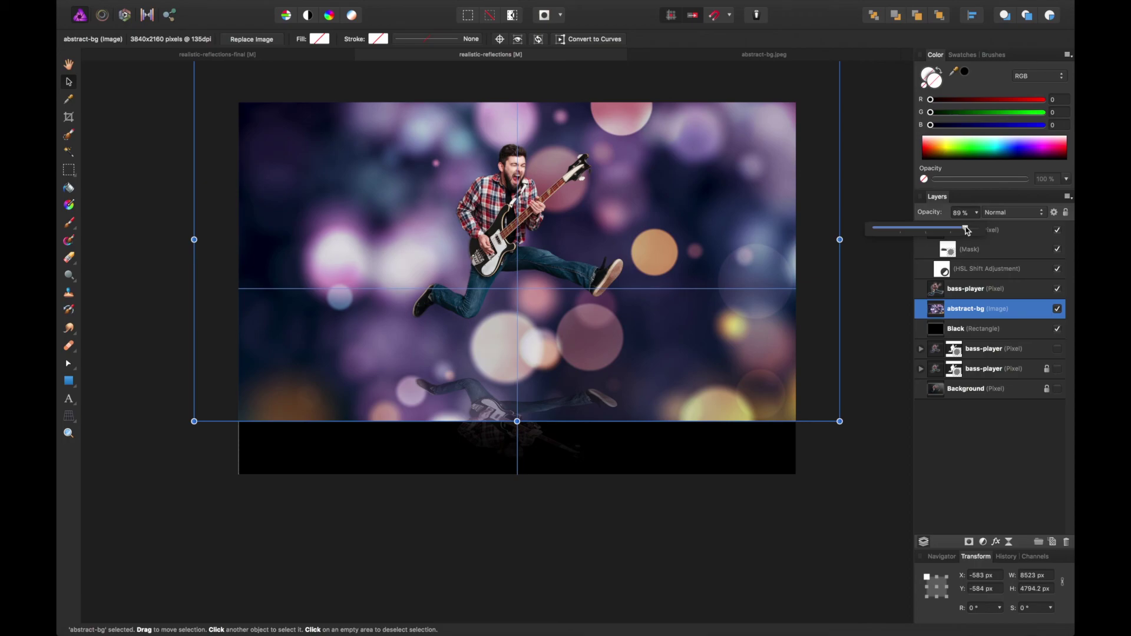
left_click_drag(968, 229, 969, 230)
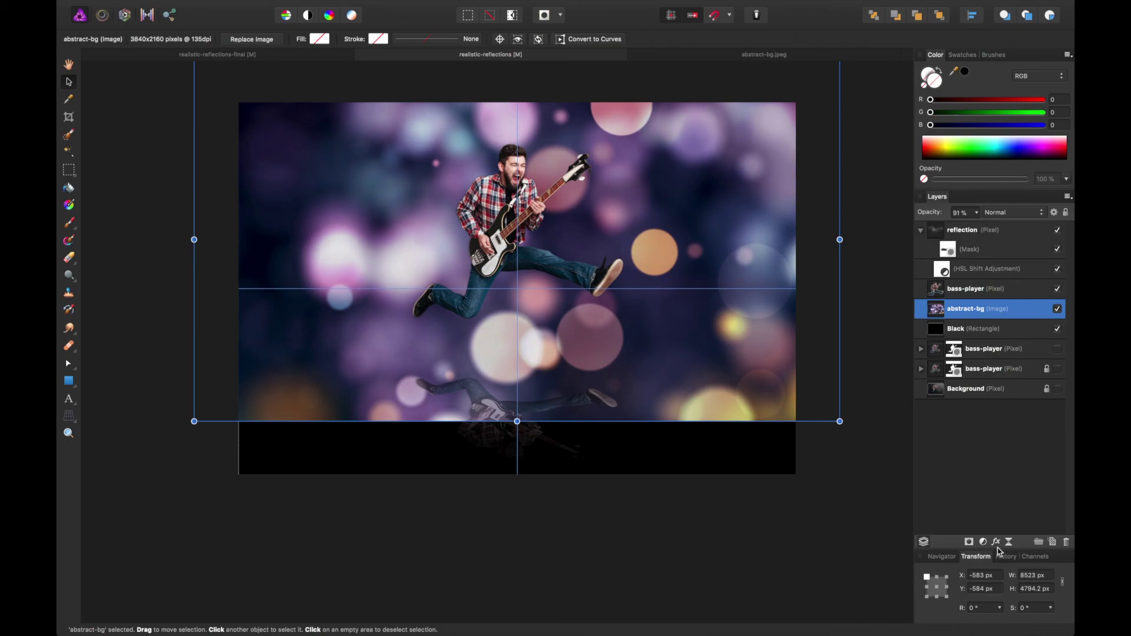
Step: Add a mask to abstract-bg and paint black with a soft brush about 2524 px wide to fade out the image's lower part
left_click(969, 542)
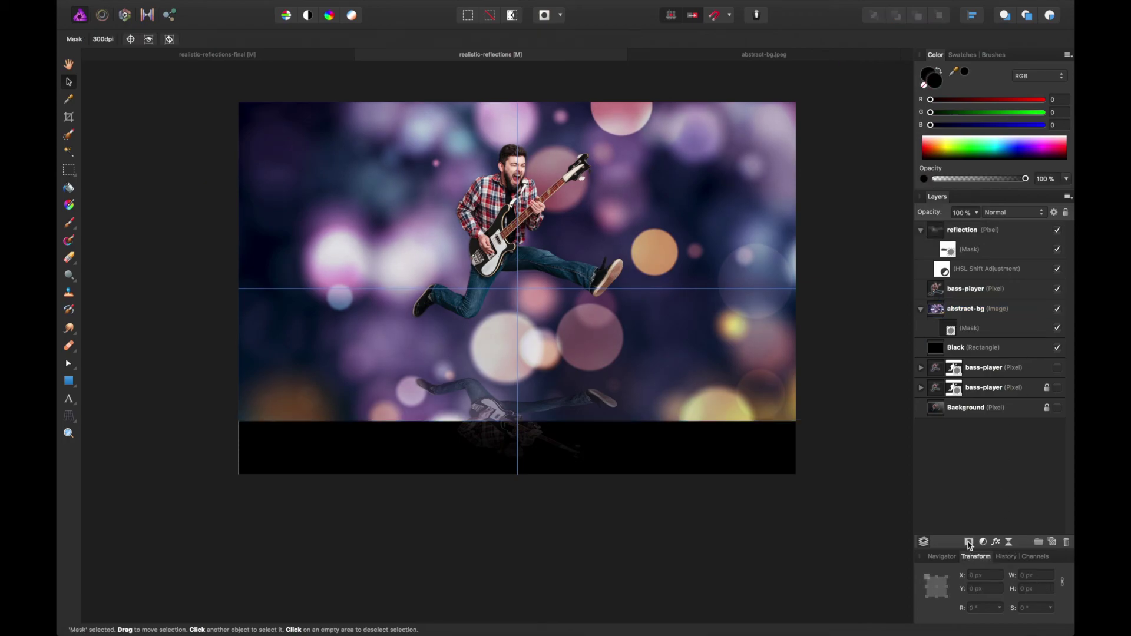
key("b")
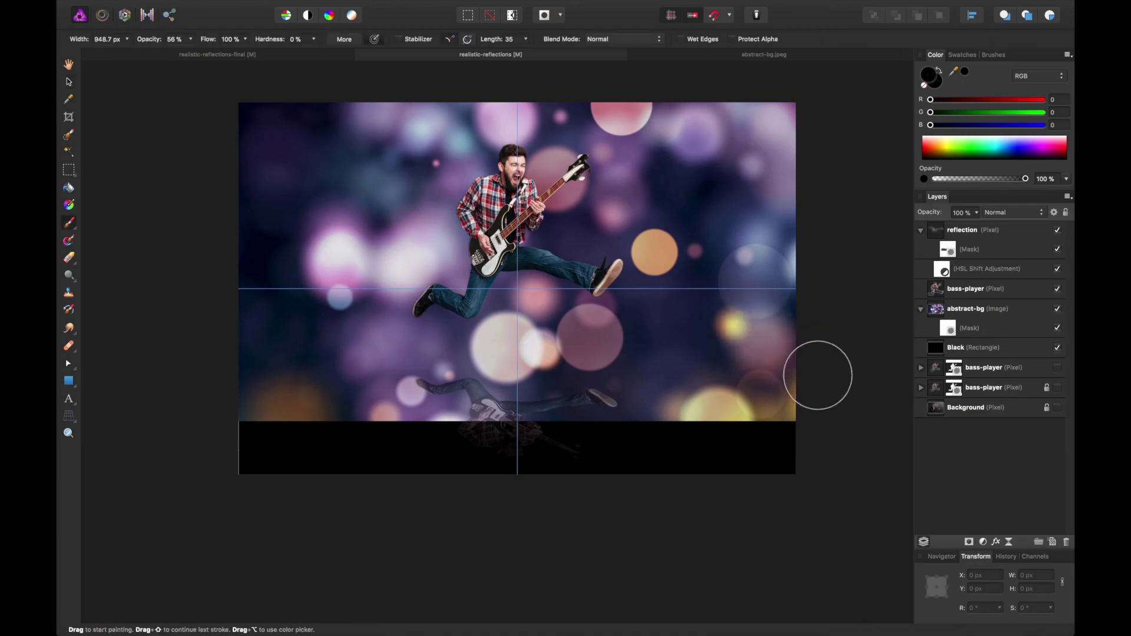
key("bracketright")
key("bracketright")
key("bracketright")
key("bracketright")
key("bracketright")
key("bracketright")
key("bracketright")
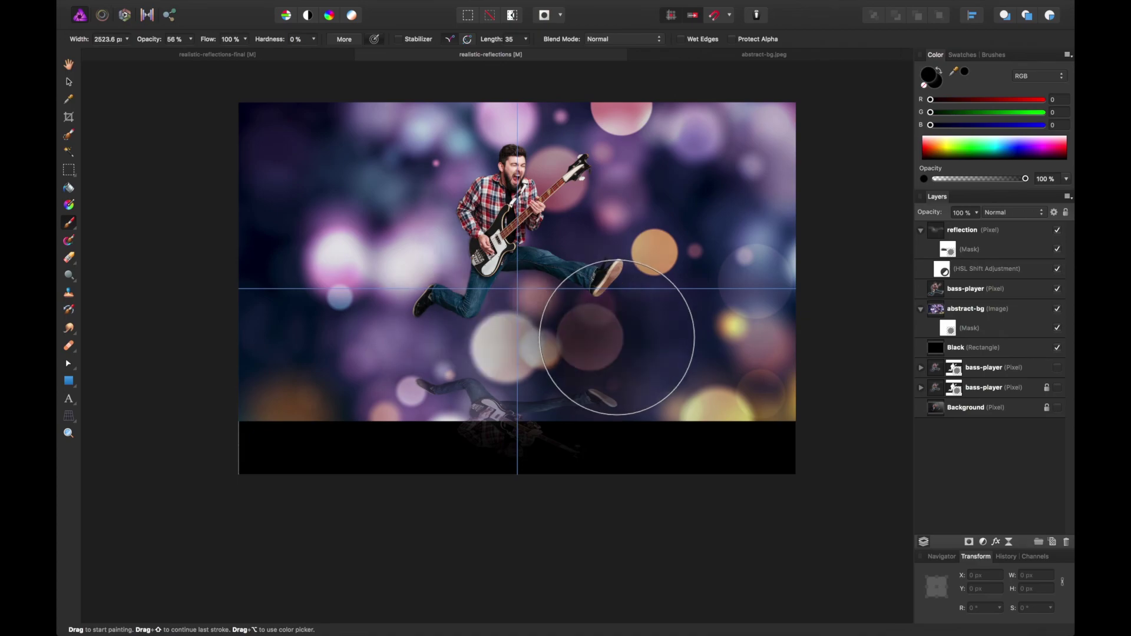
mouse_move(780, 392)
left_mouse_down()
mouse_move(805, 393)
mouse_move(710, 421)
mouse_move(800, 391)
left_mouse_up()
mouse_move(649, 463)
left_mouse_down()
mouse_move(714, 430)
mouse_move(829, 406)
mouse_move(662, 436)
mouse_move(811, 381)
mouse_move(698, 418)
mouse_move(550, 435)
mouse_move(712, 374)
mouse_move(433, 336)
mouse_move(569, 345)
mouse_move(489, 306)
mouse_move(540, 380)
mouse_move(582, 354)
mouse_move(570, 372)
mouse_move(541, 308)
mouse_move(582, 352)
mouse_move(572, 327)
mouse_move(561, 347)
mouse_move(643, 360)
mouse_move(505, 343)
mouse_move(460, 317)
mouse_move(464, 344)
mouse_move(423, 384)
mouse_move(466, 379)
mouse_move(523, 327)
mouse_move(607, 361)
mouse_move(705, 369)
mouse_move(663, 371)
mouse_move(559, 318)
mouse_move(578, 343)
mouse_move(535, 326)
mouse_move(633, 367)
mouse_move(548, 335)
mouse_move(373, 367)
mouse_move(477, 350)
mouse_move(470, 364)
mouse_move(555, 354)
mouse_move(467, 356)
mouse_move(476, 375)
mouse_move(411, 357)
mouse_move(287, 382)
mouse_move(246, 359)
mouse_move(798, 386)
mouse_move(579, 327)
mouse_move(576, 338)
mouse_move(453, 342)
mouse_move(341, 371)
mouse_move(241, 362)
mouse_move(240, 343)
mouse_move(841, 373)
mouse_move(409, 316)
mouse_move(230, 357)
mouse_move(197, 379)
mouse_move(383, 303)
left_mouse_up()
Step: Lower the abstract-bg layer's opacity to 84%, then try shifting the image slightly sideways and undo that move
key("v")
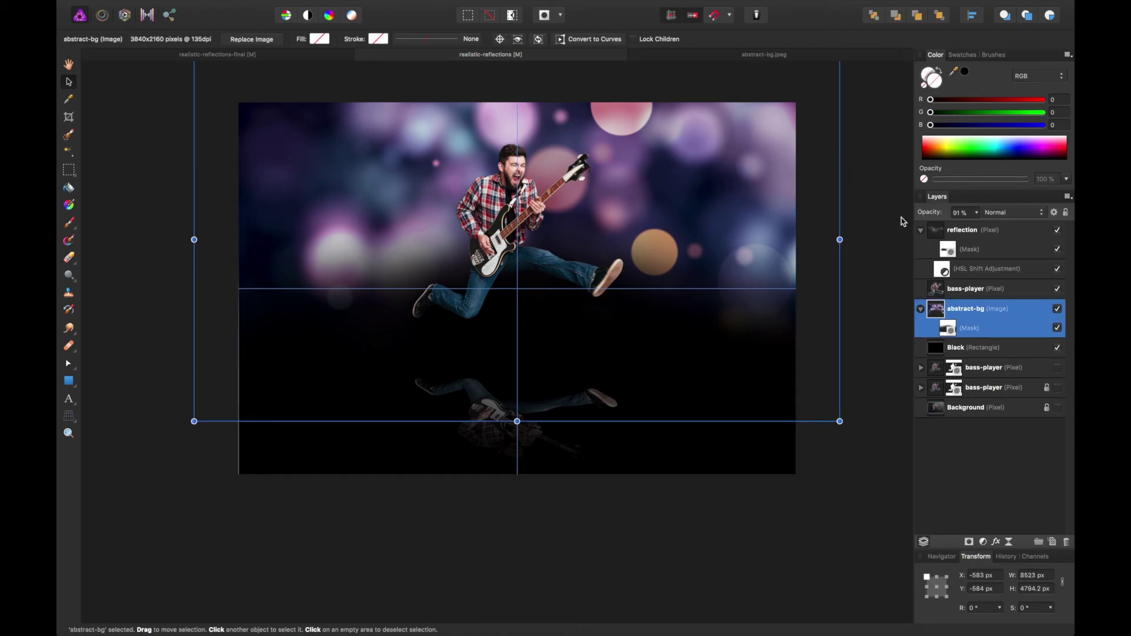
mouse_move(975, 215)
left_mouse_down()
mouse_move(964, 233)
mouse_move(973, 229)
left_mouse_up()
left_click_drag(751, 161, 743, 161)
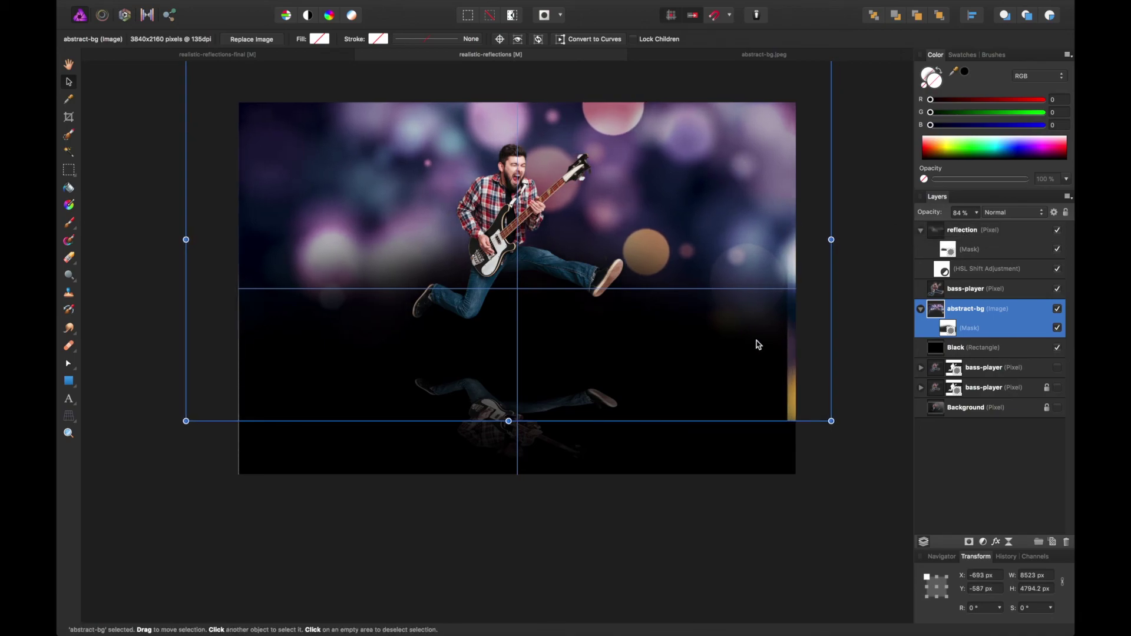
key("super+z")
left_click(859, 280)
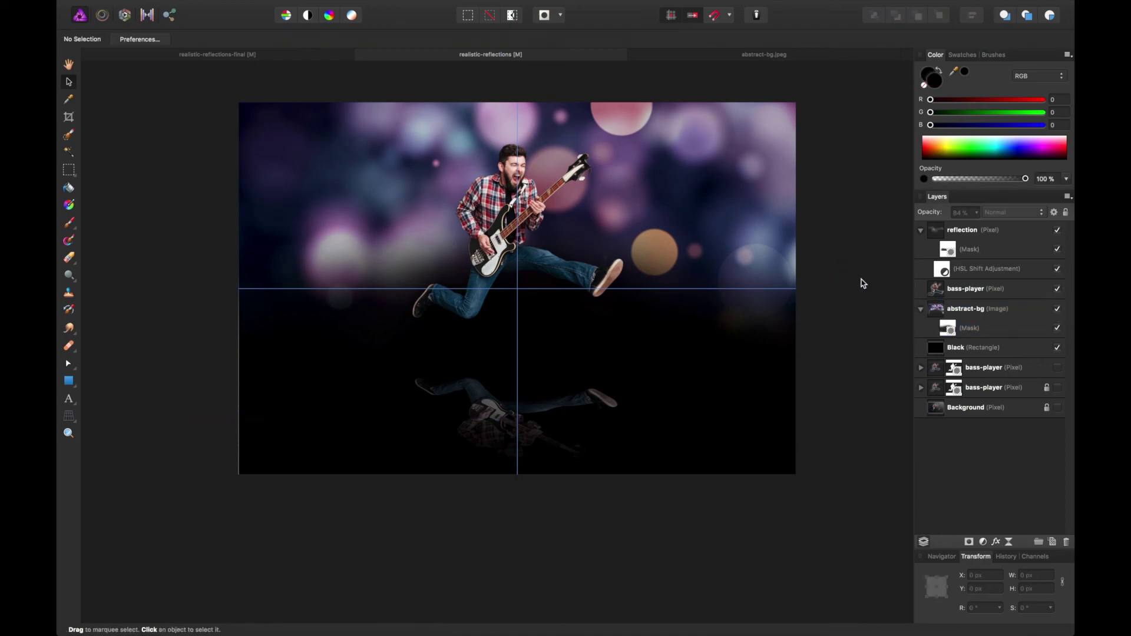
Step: Move the reflection up slightly so it sits closer to the jumping bass player, then deselect it
left_click(589, 399)
left_click_drag(587, 398, 592, 382)
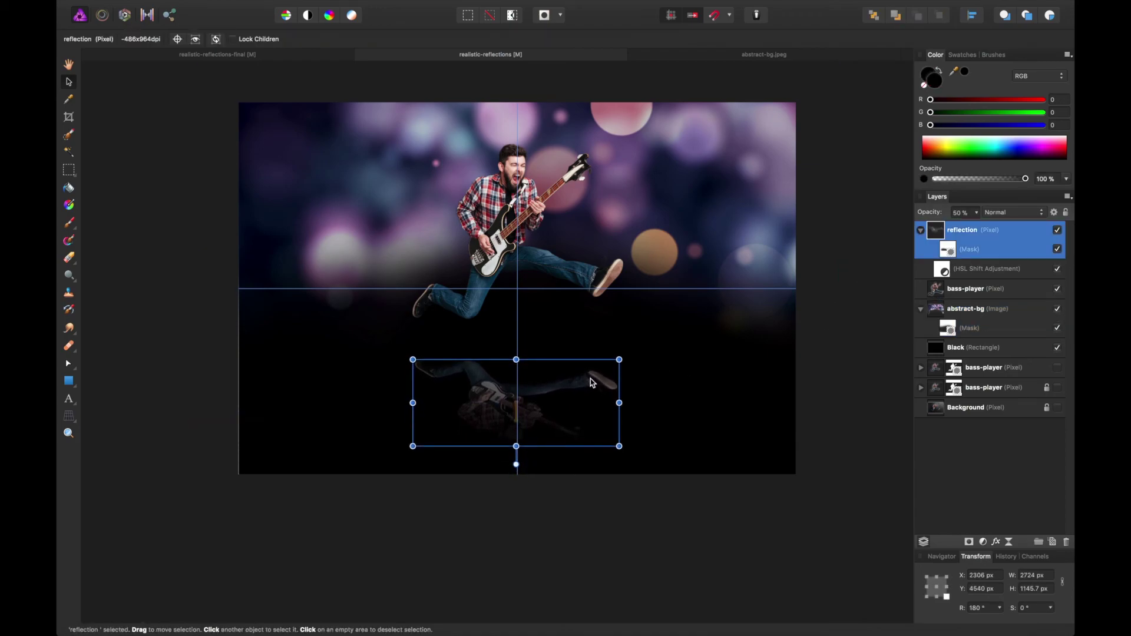
left_click(608, 510)
Step: Hide the guides and fit the whole composite in the view
key("super+=")
key("super+-")
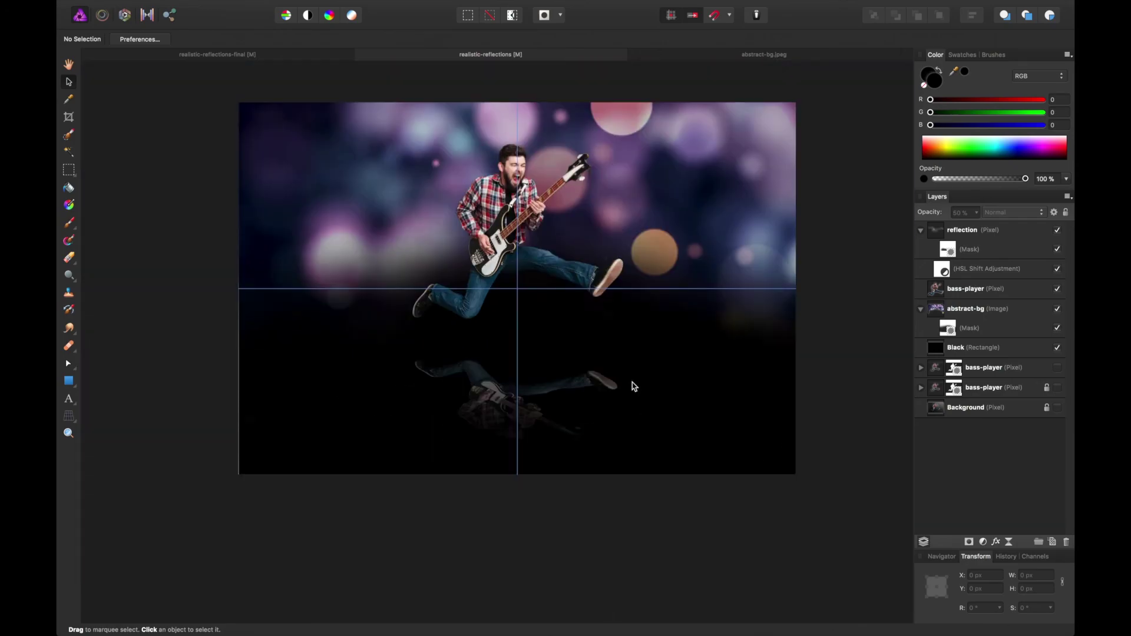
key("super+;")
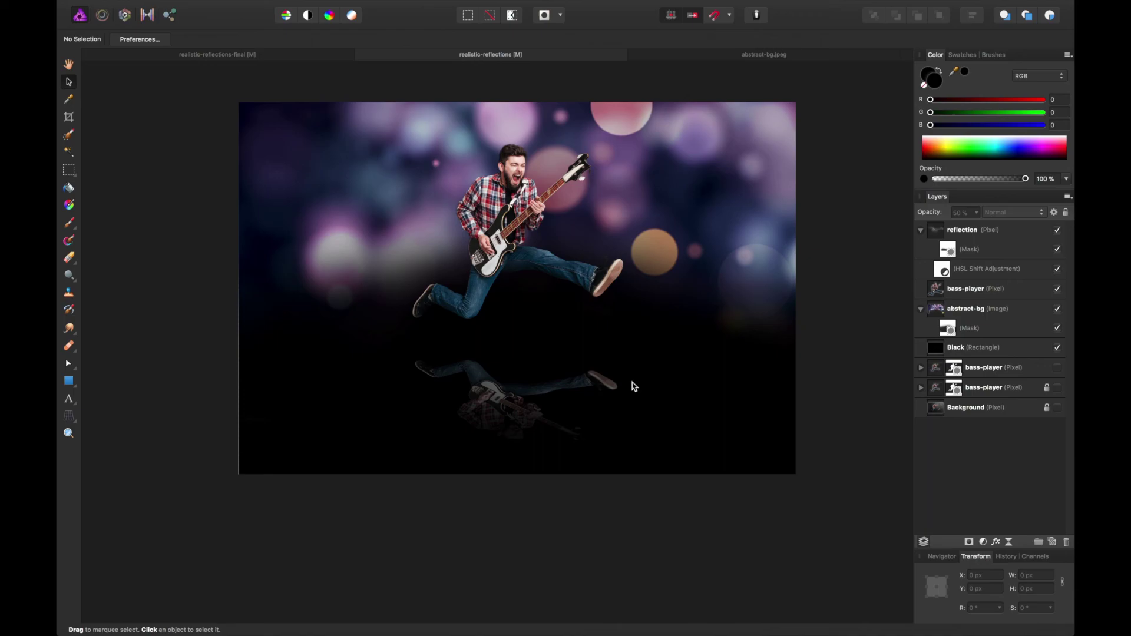
key("super+plus")
key("super+0")
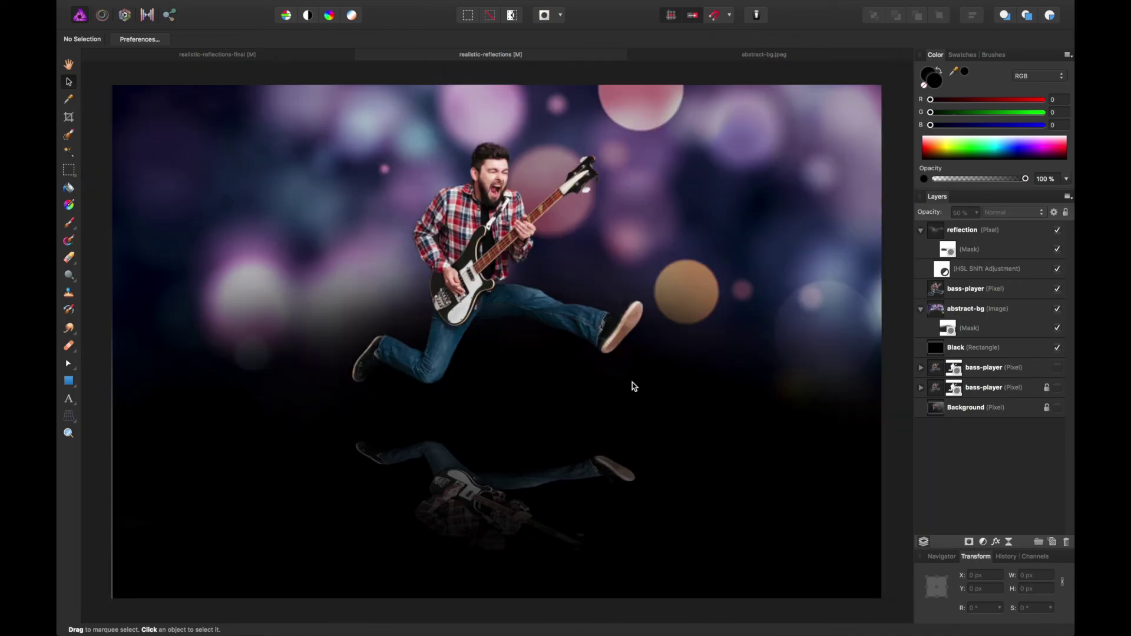
Step: Compare the composite with the realistic-reflections-final document, then review the Black, abstract-bg and reflection layers
left_click(169, 493)
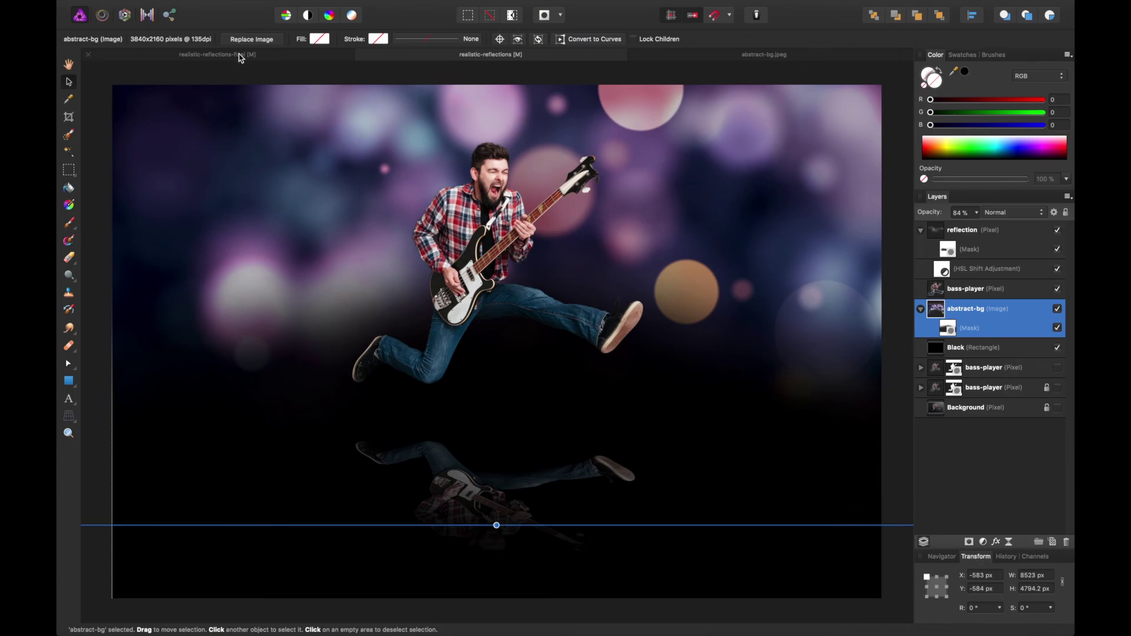
left_click(241, 55)
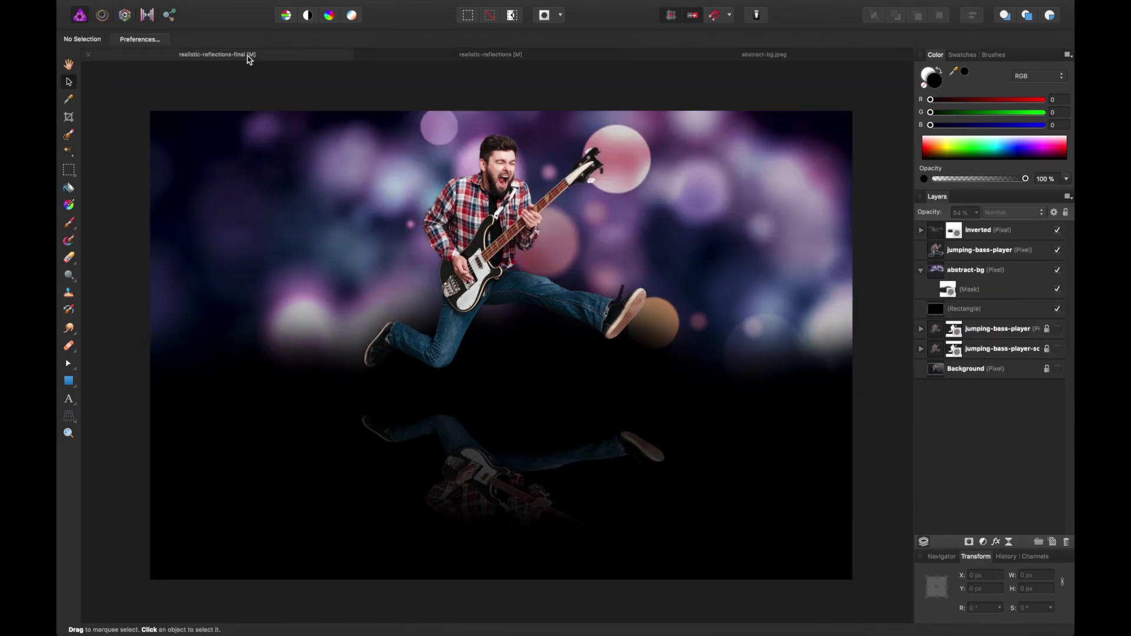
left_click(443, 55)
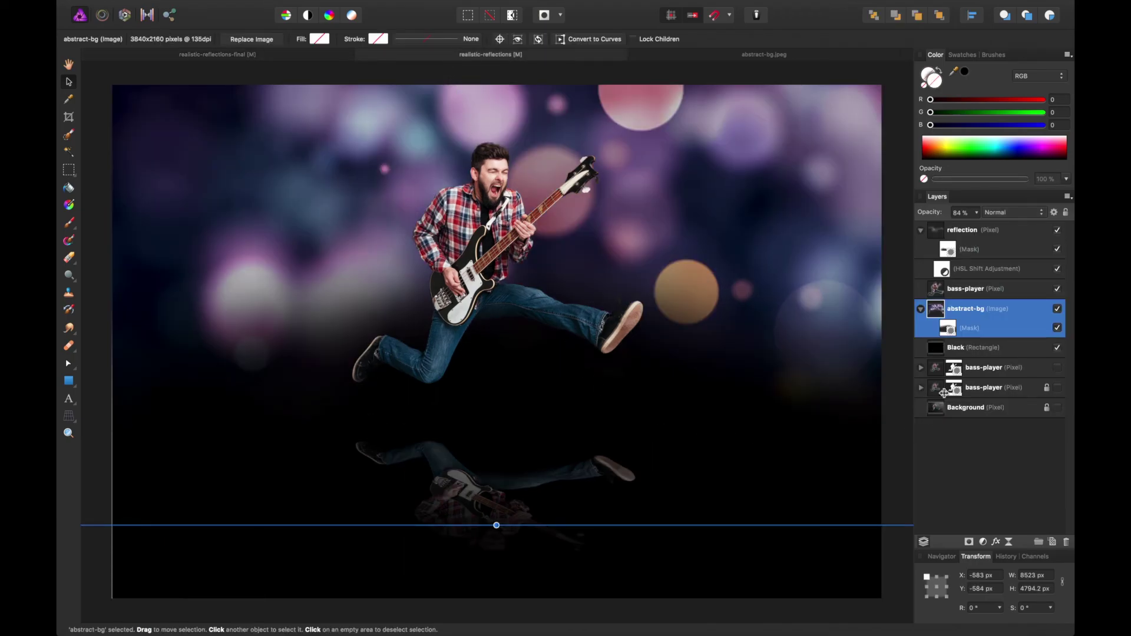
left_click(966, 348)
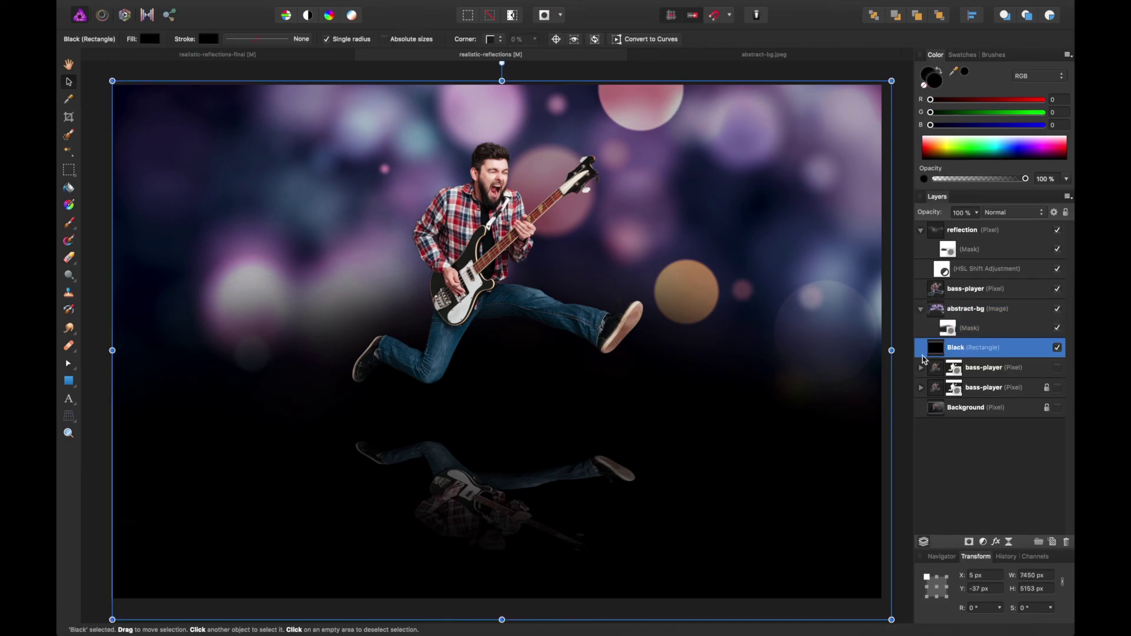
left_click(904, 275)
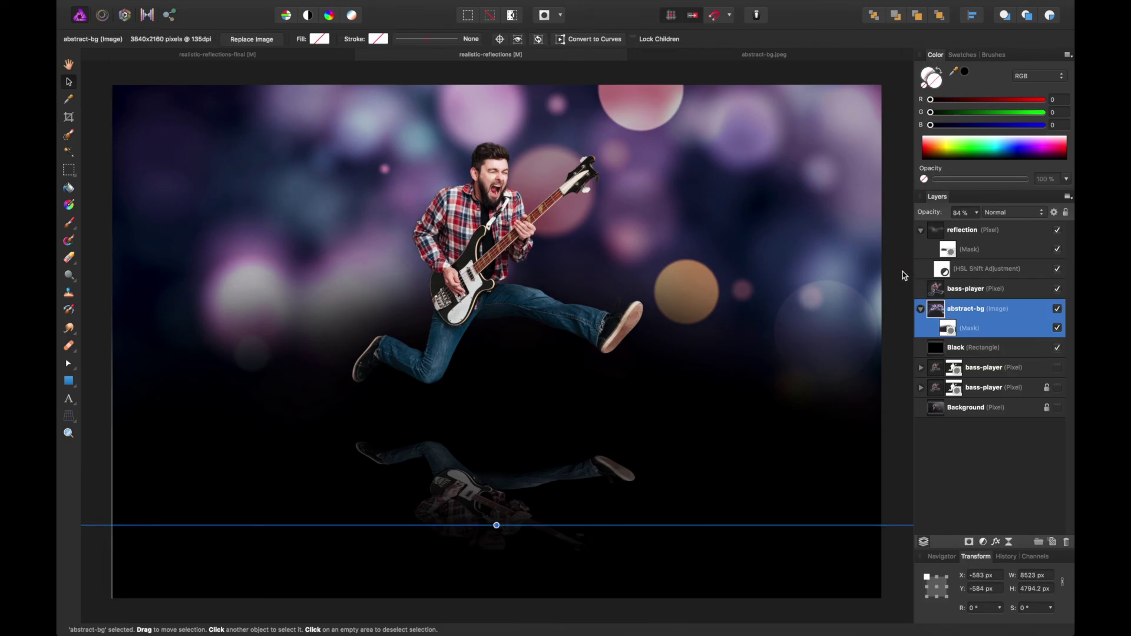
left_click(987, 237)
left_click(993, 453)
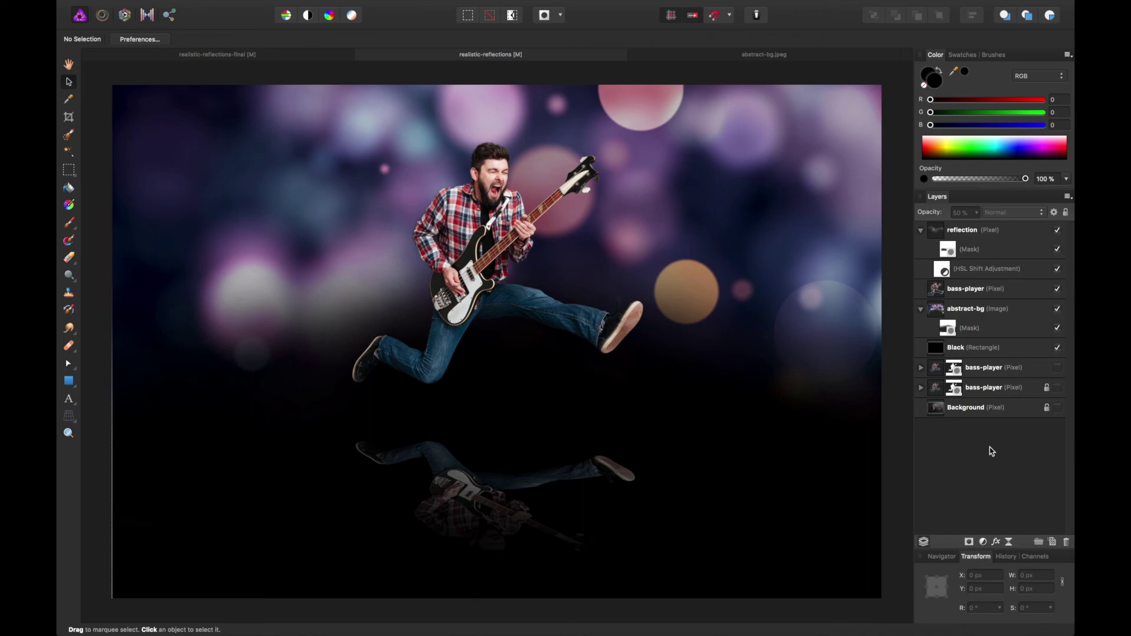
left_click(492, 498)
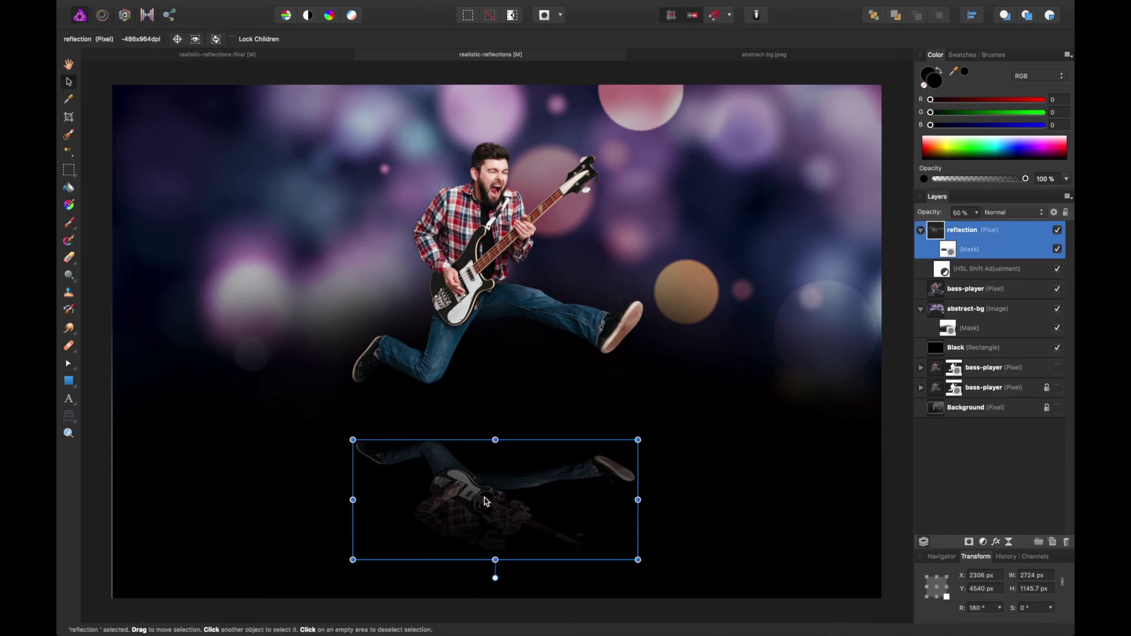